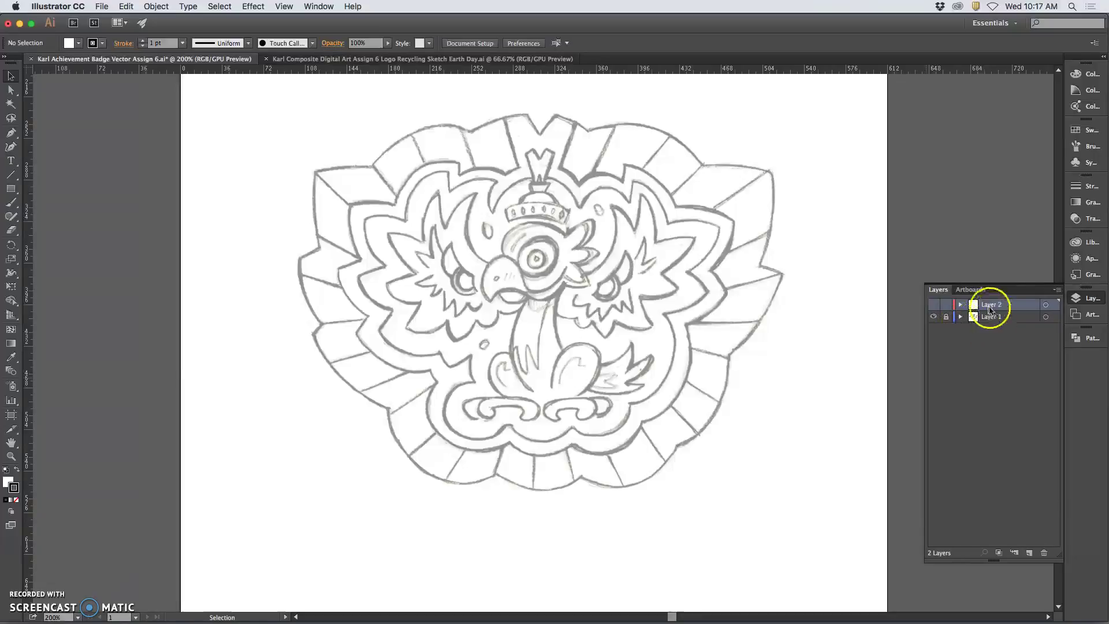
# Step: Show Layer 2, expand its contents and select the path tracing one half of the badge outline
pyautogui.click(934, 304)
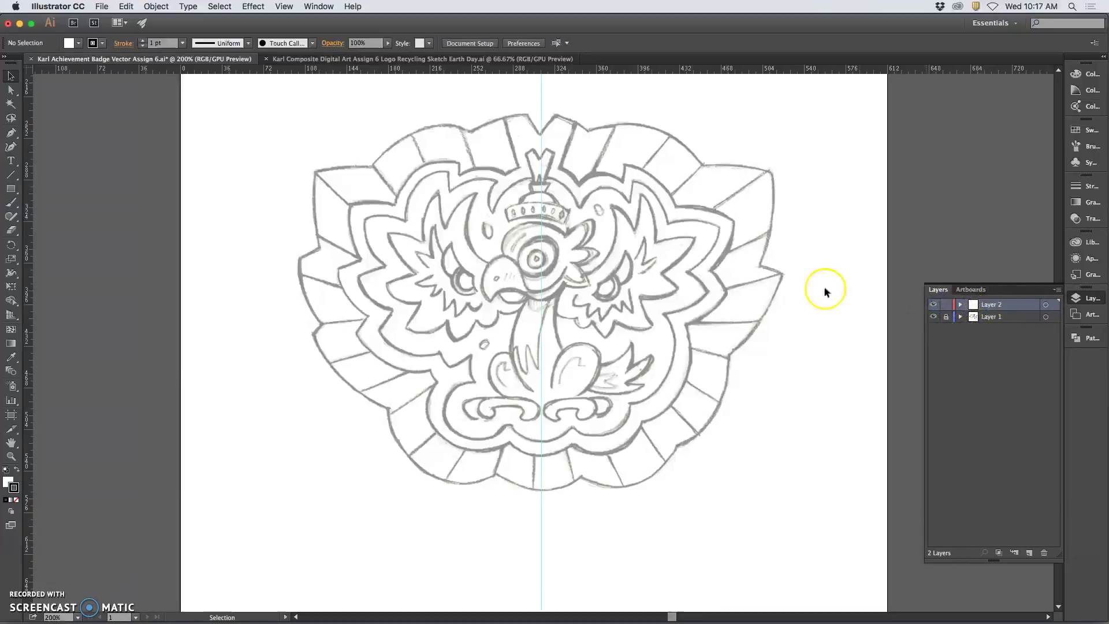
pyautogui.click(961, 304)
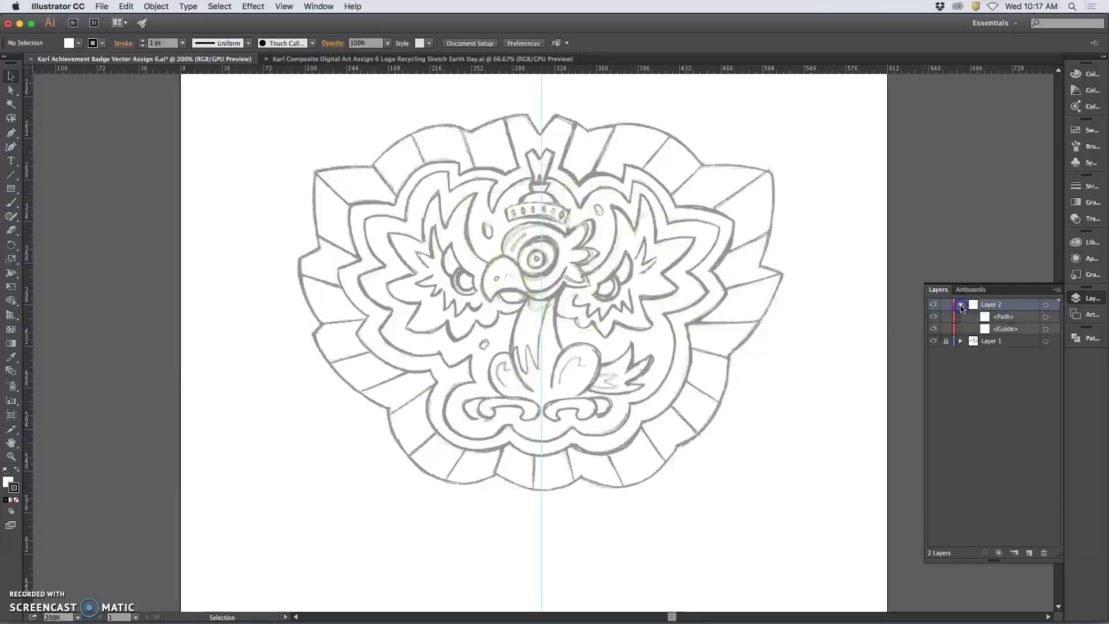
pyautogui.click(1045, 317)
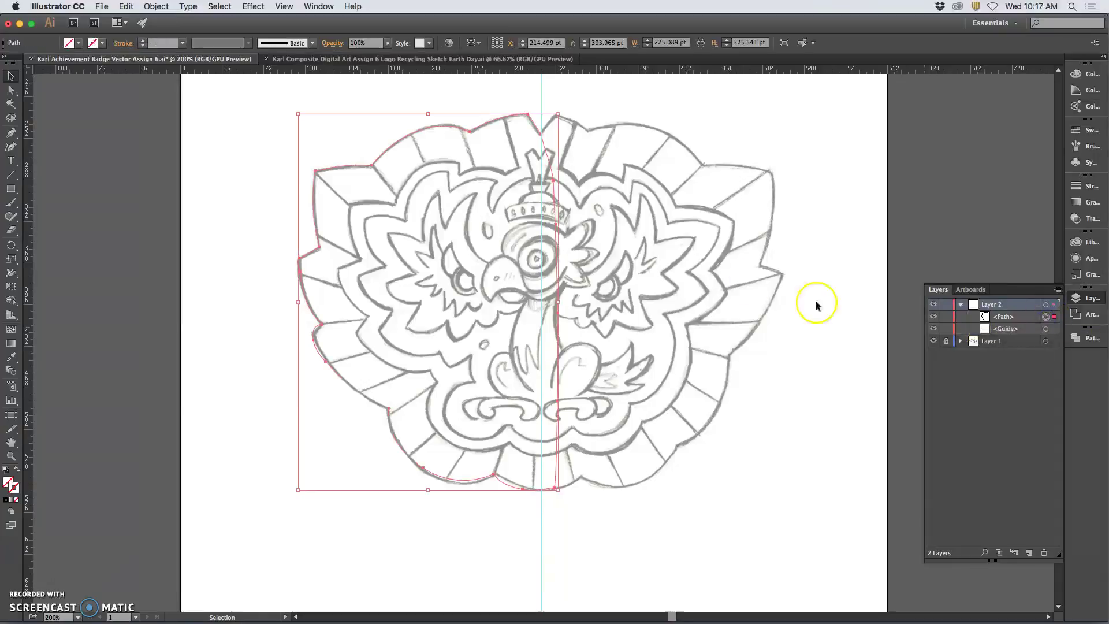
pyautogui.click(8, 481)
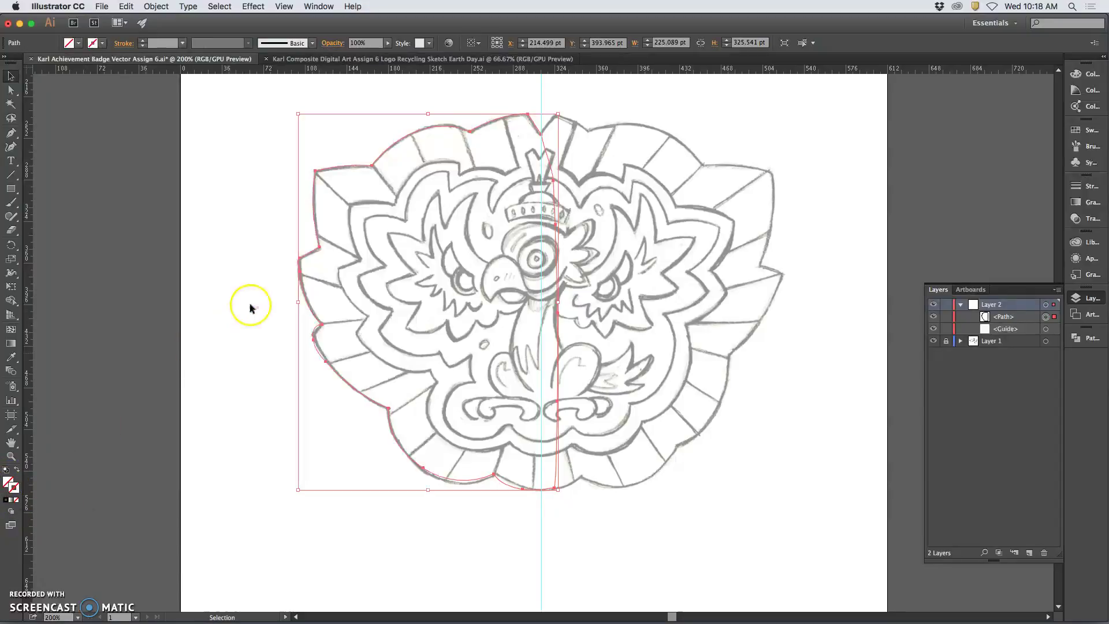
# Step: Examine up close how the traced path follows the upper and left outer edges of the sketch
pyautogui.press('a')
pyautogui.press('super+equal')
pyautogui.press('super+equal')
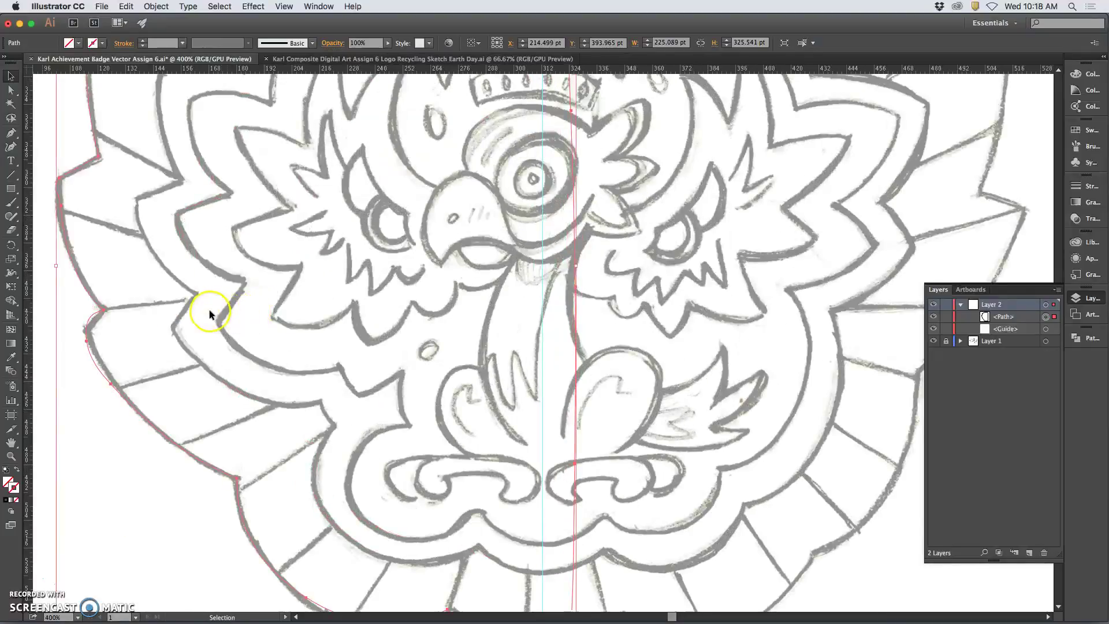
pyautogui.hscroll(-3, 210, 313)
pyautogui.scroll(5, 235, 202)
pyautogui.hscroll(-3, 228, 204)
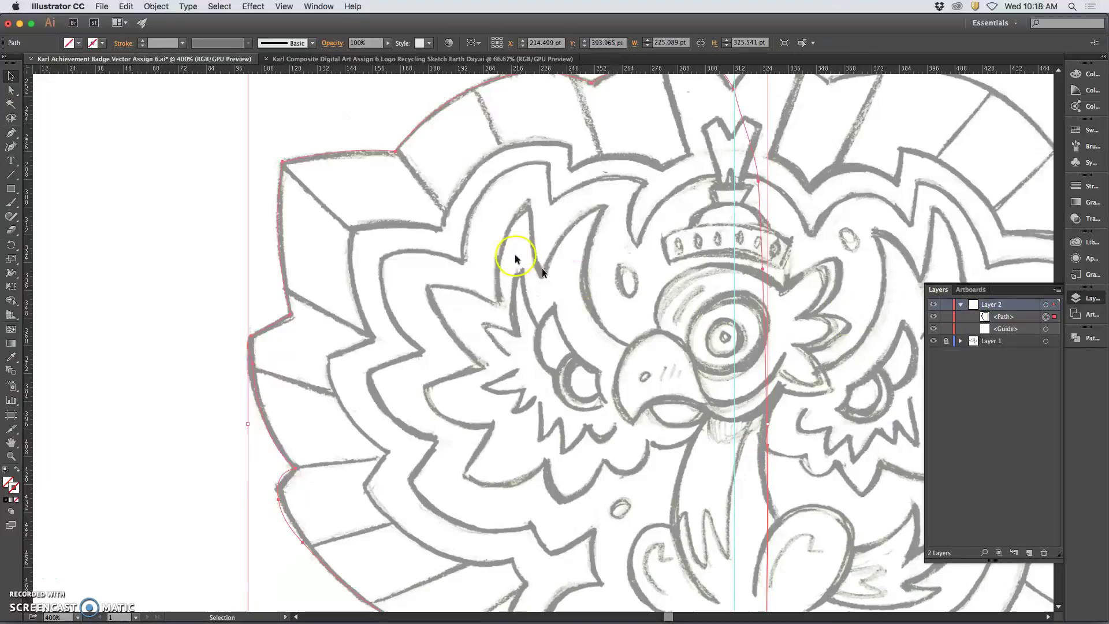
pyautogui.scroll(1, 443, 185)
pyautogui.scroll(3, 442, 182)
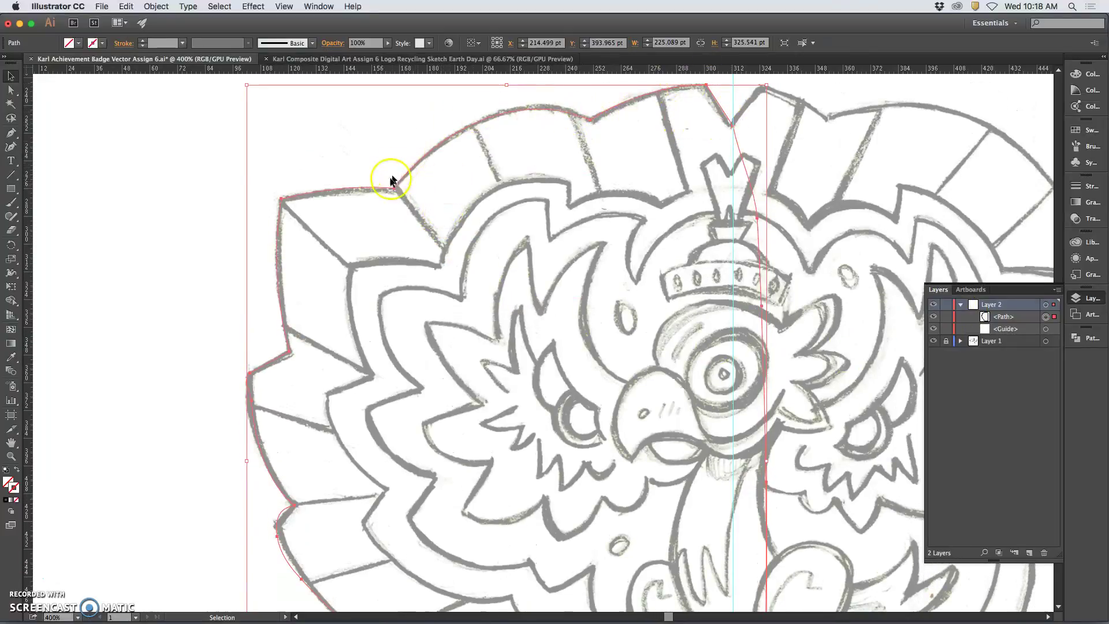
pyautogui.press('super+equal')
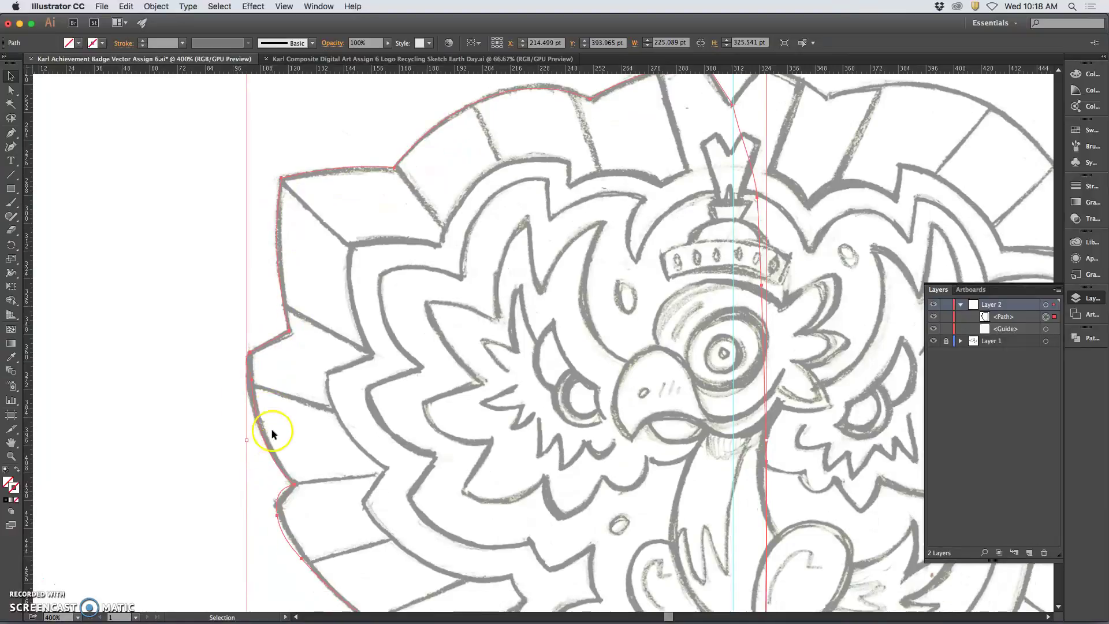
pyautogui.press('super+equal')
pyautogui.hscroll(-10, 269, 410)
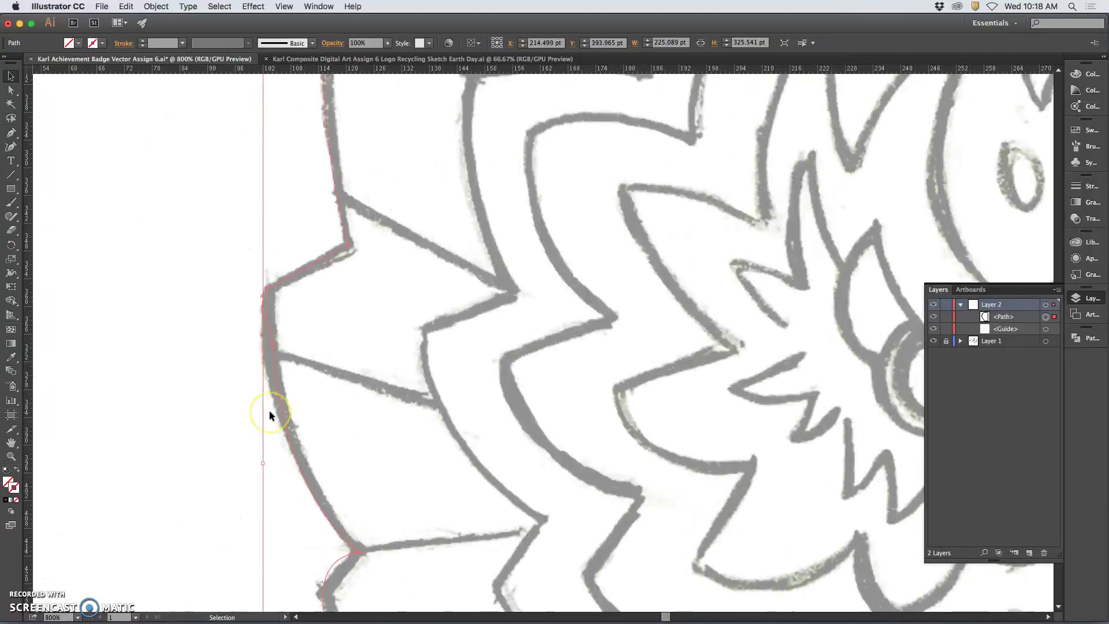
pyautogui.hscroll(-1, 269, 414)
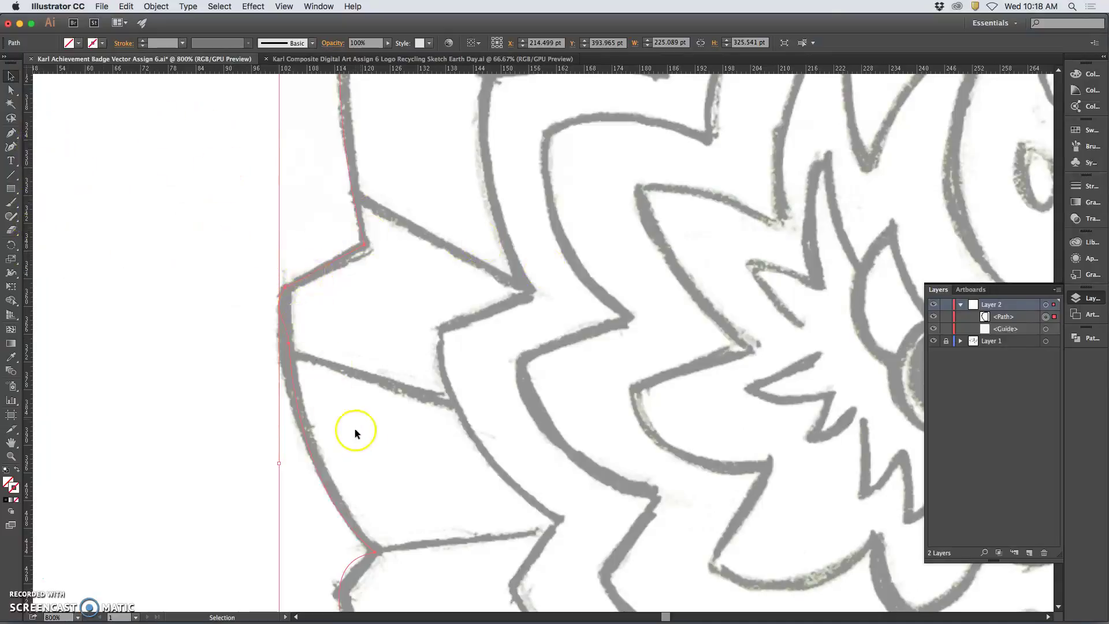
# Step: Move the anchor point partway down the left-side curve to about 103 pt, 369 pt and shorten the handle of the corner above it
pyautogui.click(11, 90)
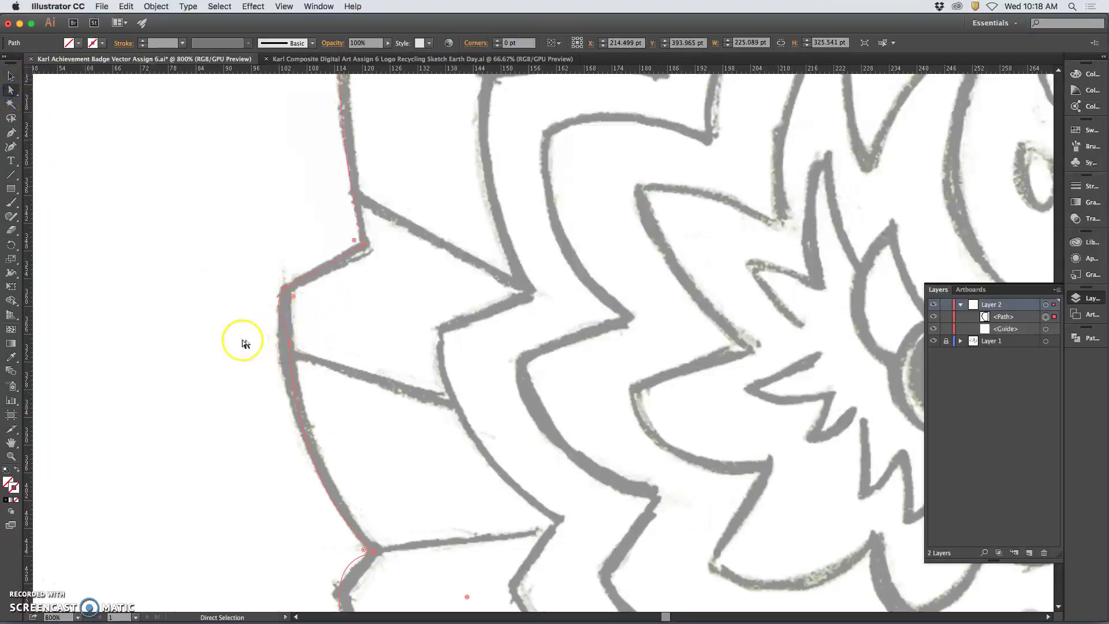
pyautogui.click(224, 327)
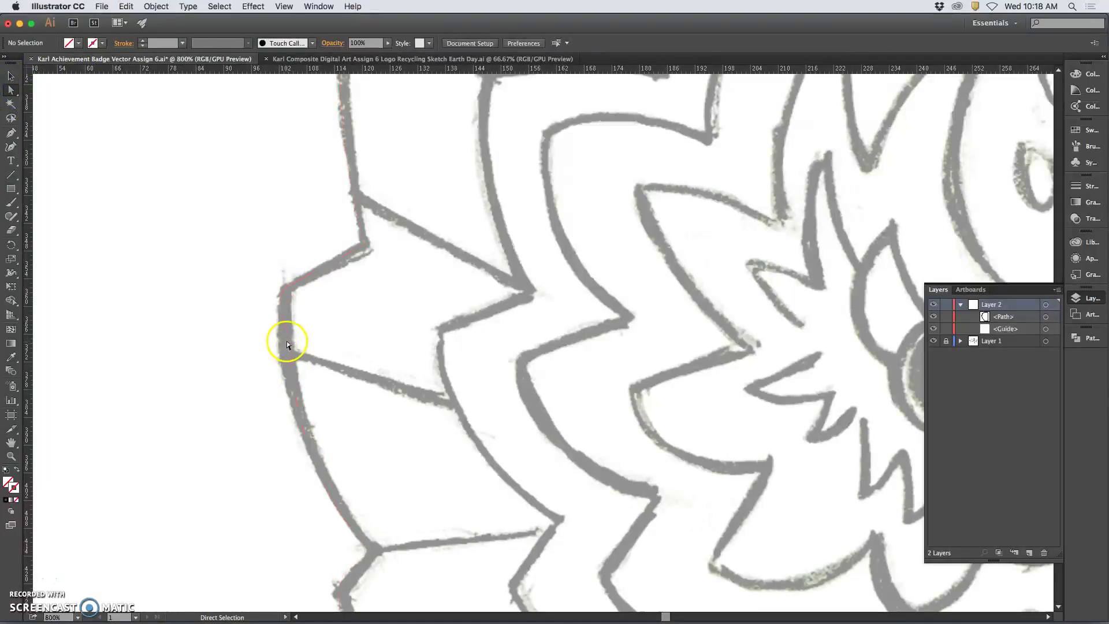
pyautogui.moveTo(289, 342); pyautogui.dragTo(284, 348)
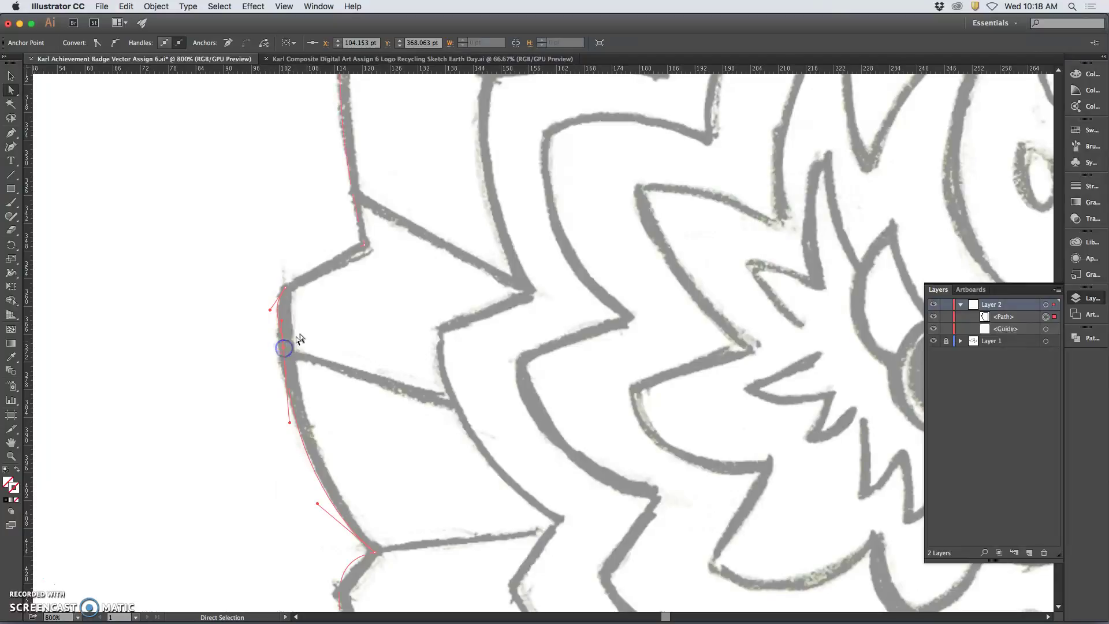
pyautogui.moveTo(269, 310); pyautogui.dragTo(278, 301)
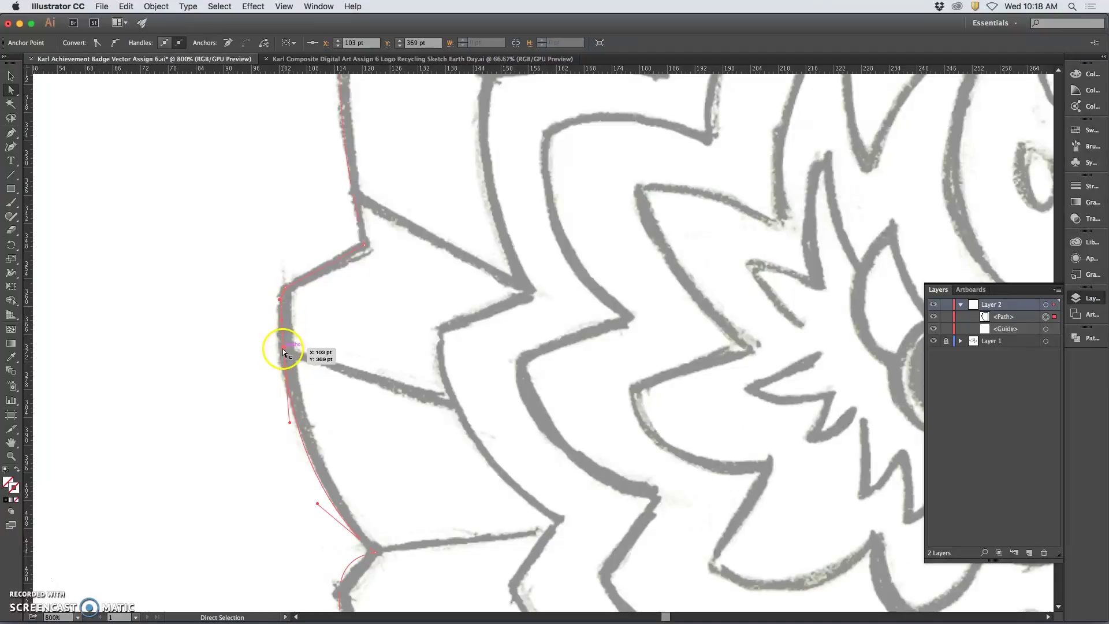
# Step: Delete the extra anchor point on the left-side curve and reshape the curve with the corner anchor and its lower handle to match the sketch
pyautogui.press('p')
pyautogui.click(283, 349)
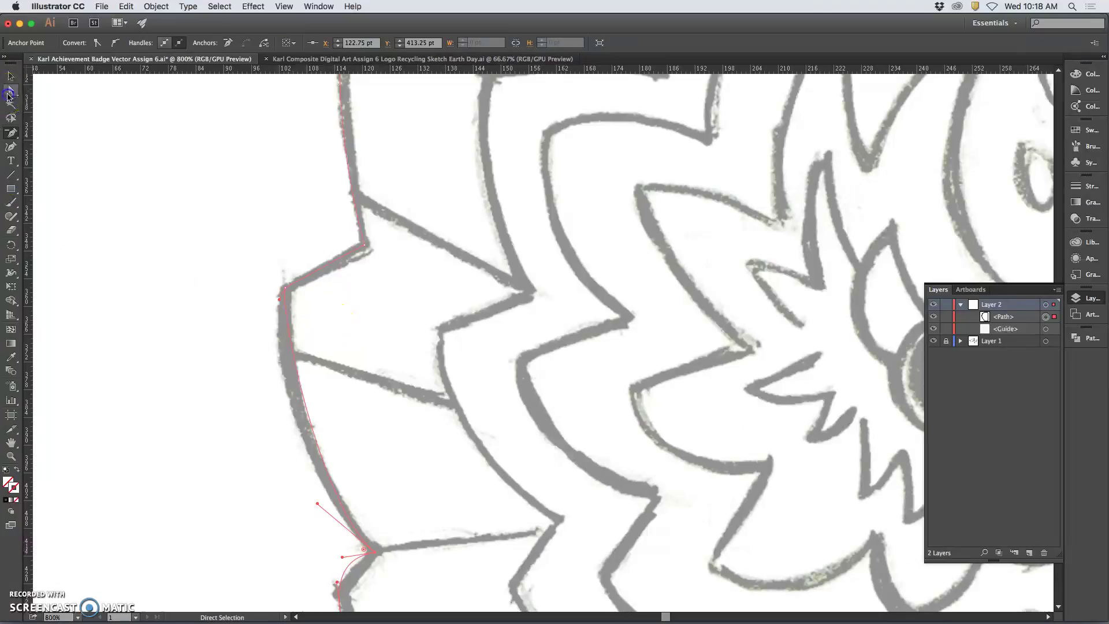
pyautogui.click(9, 93)
pyautogui.click(295, 276)
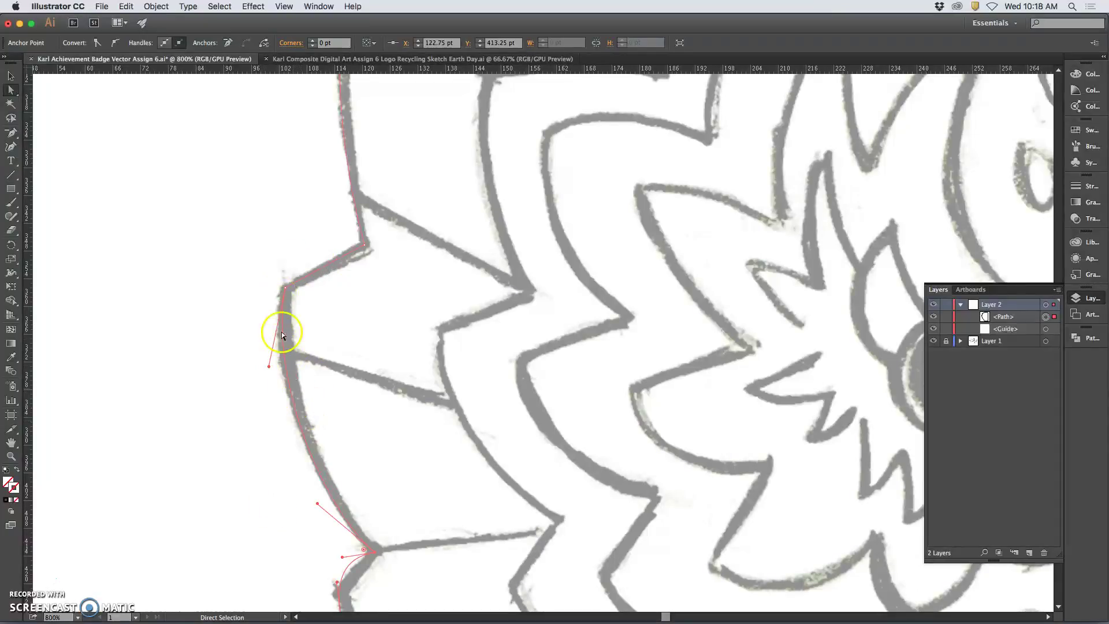
pyautogui.moveTo(286, 287); pyautogui.dragTo(283, 290)
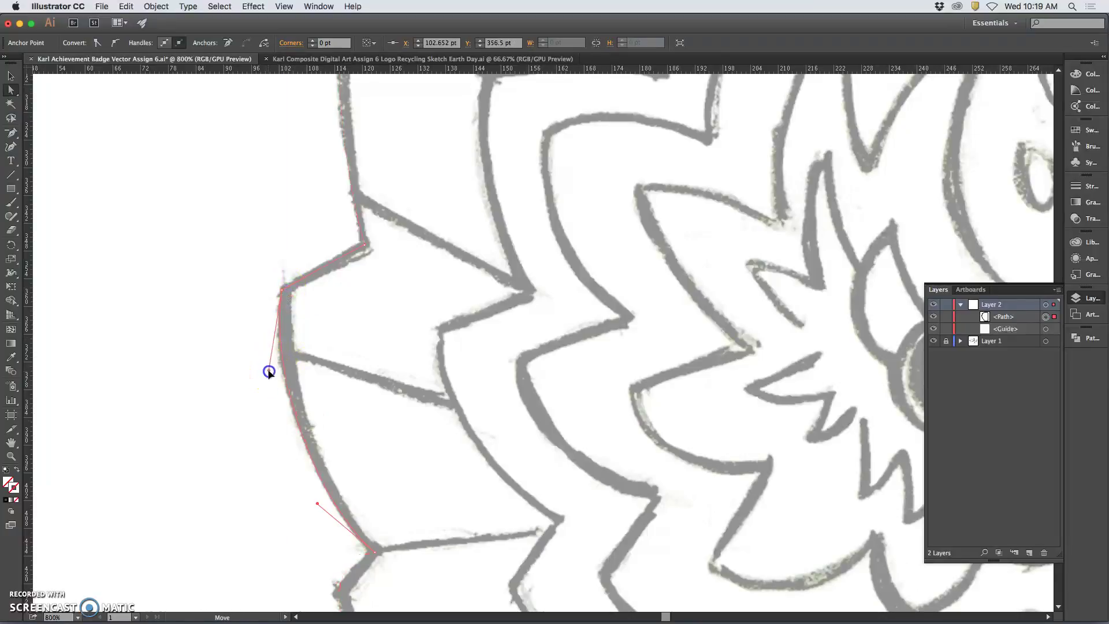
pyautogui.moveTo(270, 372); pyautogui.dragTo(270, 372)
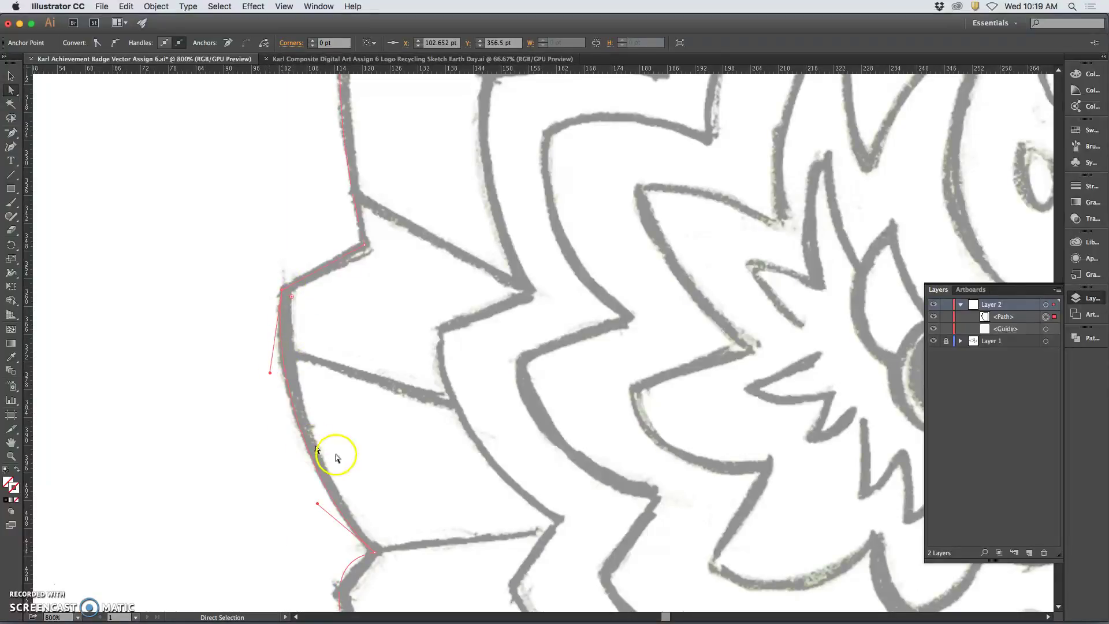
# Step: Select the path's anchor point just below the next inward notch on the left side of the outline
pyautogui.scroll(-10, 408, 297)
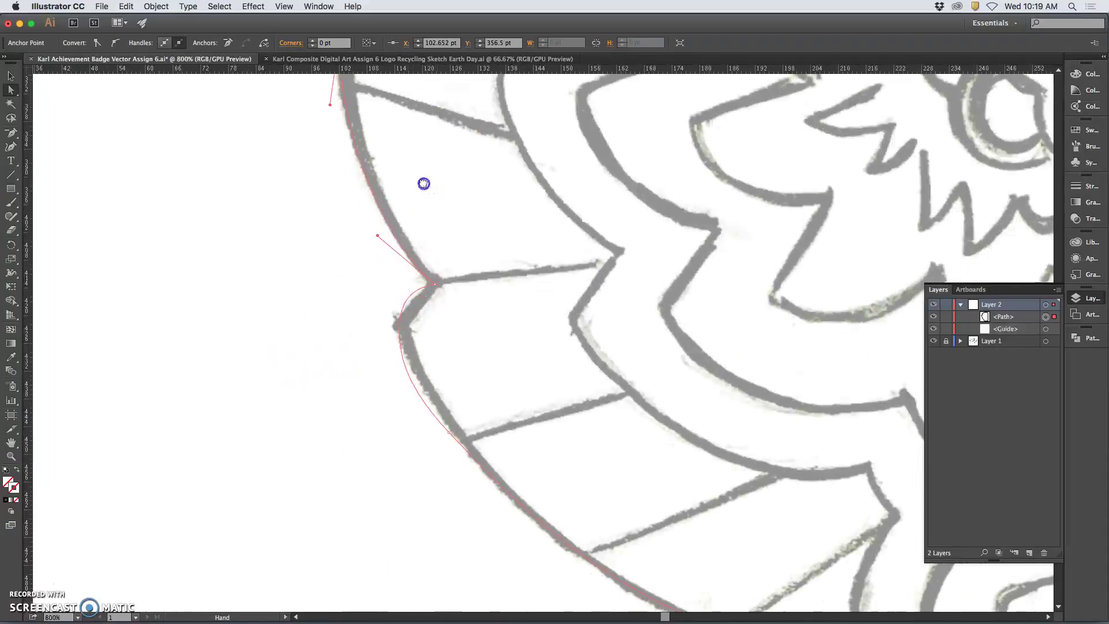
pyautogui.moveTo(410, 287); pyautogui.dragTo(382, 311)
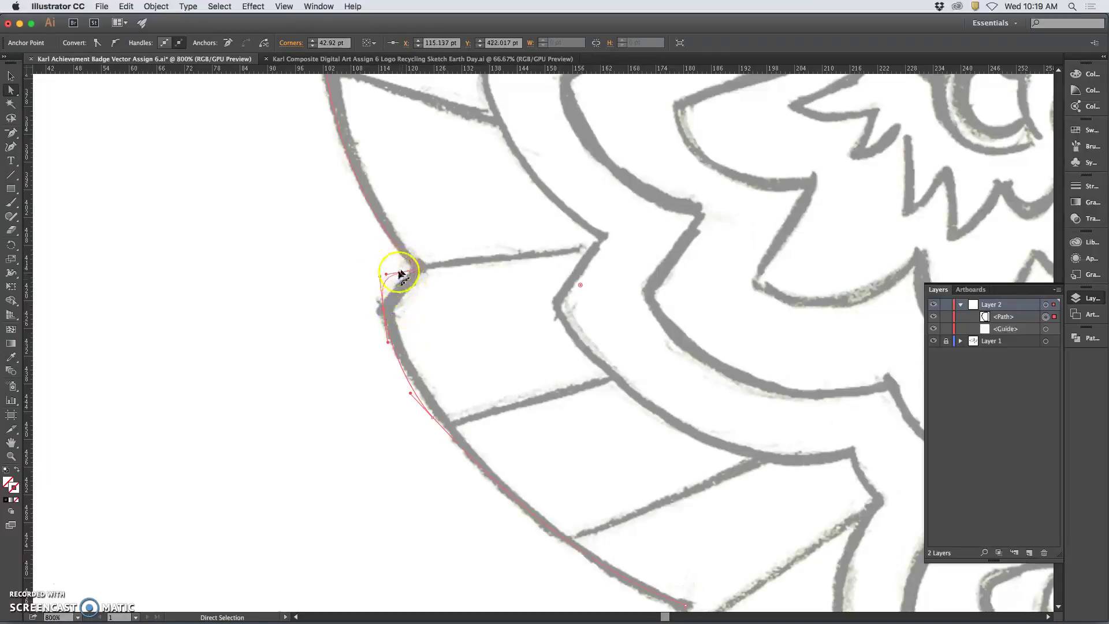
pyautogui.press('super')
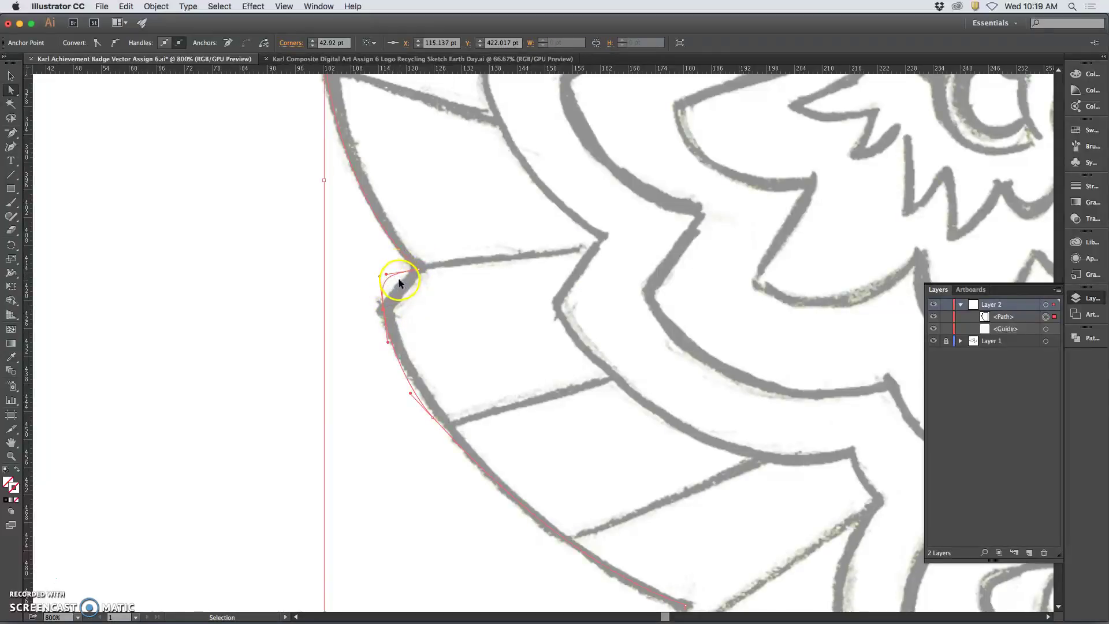
pyautogui.press('super+equal')
pyautogui.press('super+equal')
pyautogui.press('super+equal')
pyautogui.moveTo(341, 282); pyautogui.dragTo(569, 289)
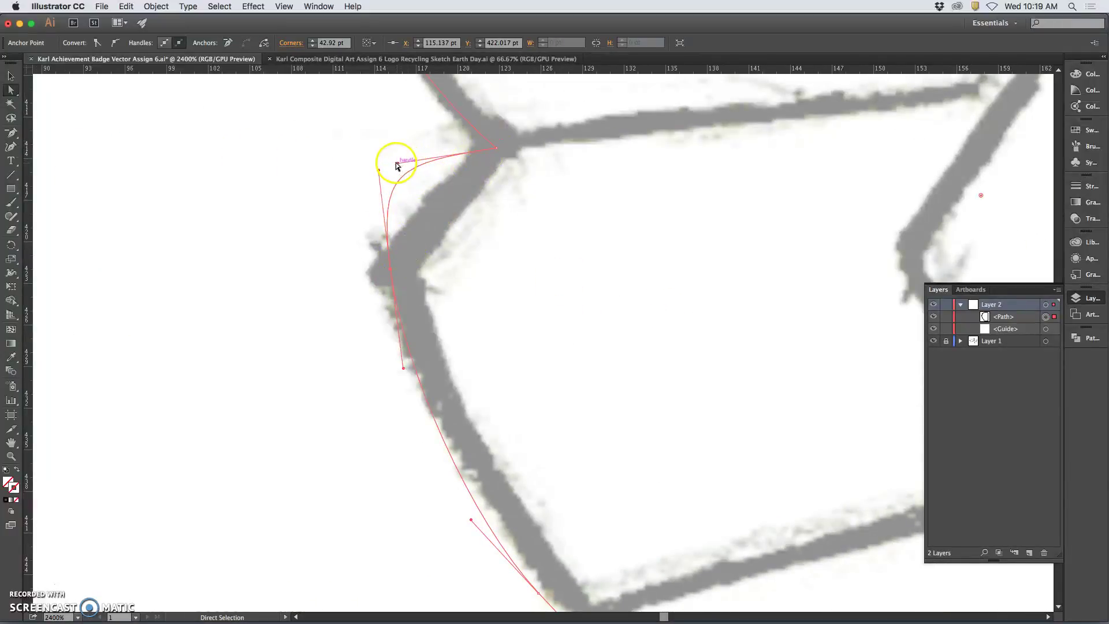
pyautogui.moveTo(400, 163)
pyautogui.mouseDown()
pyautogui.moveTo(496, 148)
pyautogui.moveTo(441, 176)
pyautogui.moveTo(402, 165)
pyautogui.mouseUp()
pyautogui.click(414, 163)
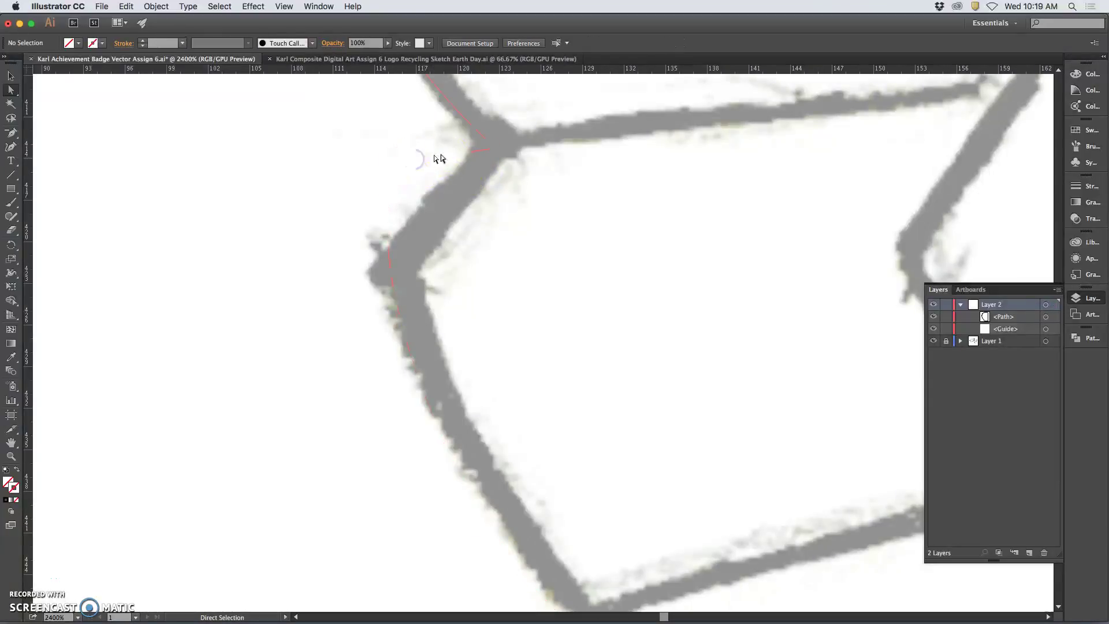
pyautogui.click(495, 148)
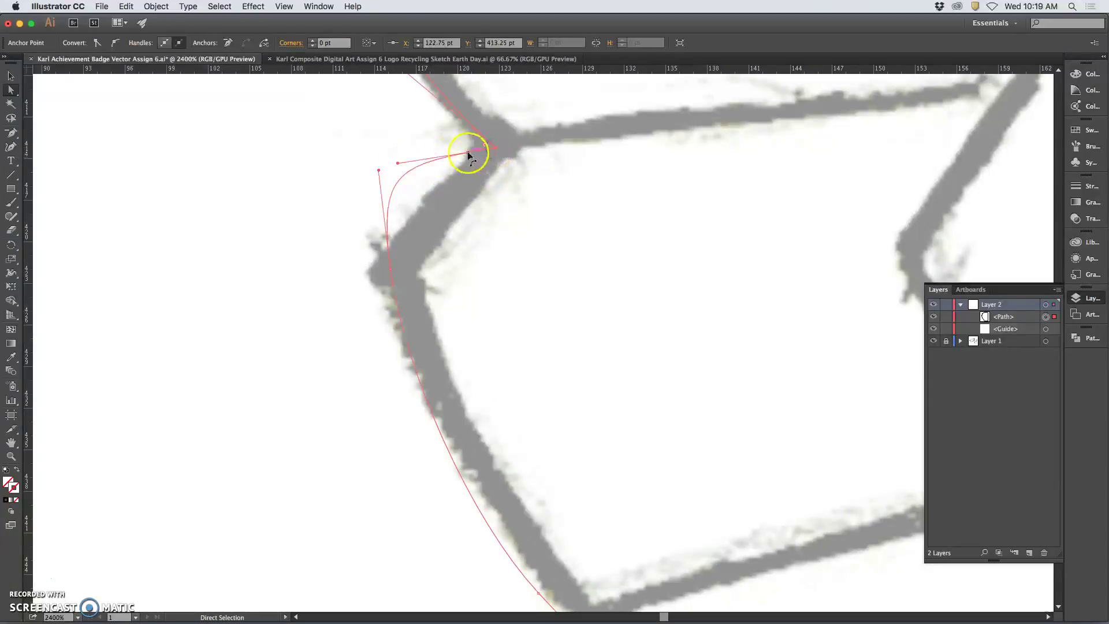
pyautogui.moveTo(485, 147); pyautogui.dragTo(484, 168)
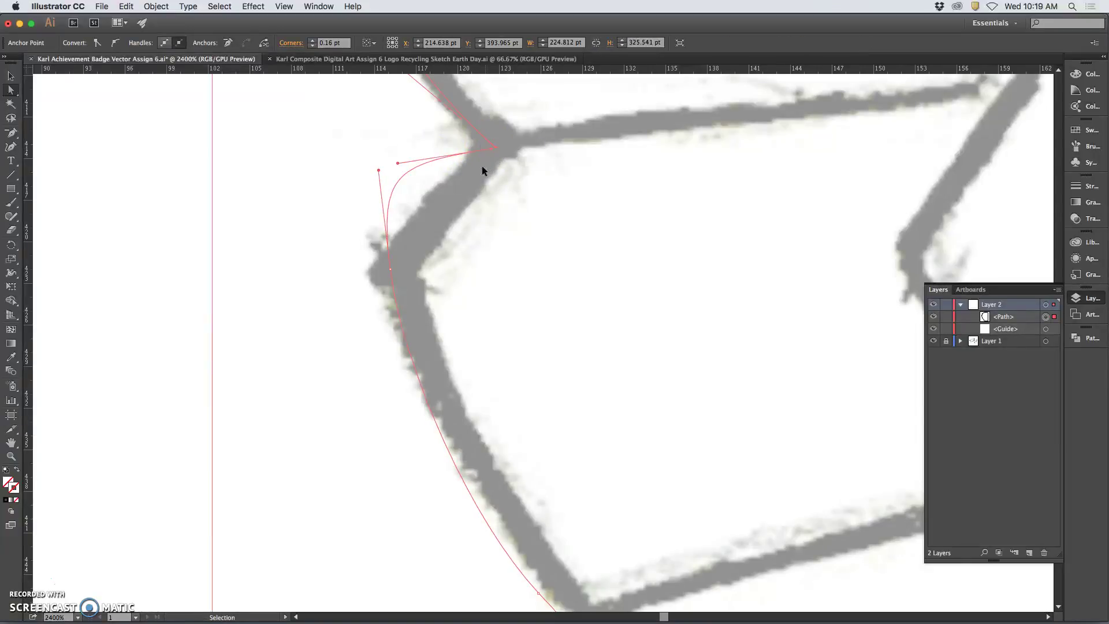
pyautogui.moveTo(423, 135); pyautogui.dragTo(425, 287)
pyautogui.moveTo(327, 156); pyautogui.dragTo(499, 301)
pyautogui.hotkey('ctrl', 'z')
# Step: Pull in the handles between the notch anchor and the anchor below it so the short segment runs straight along the sketch
pyautogui.click(401, 314)
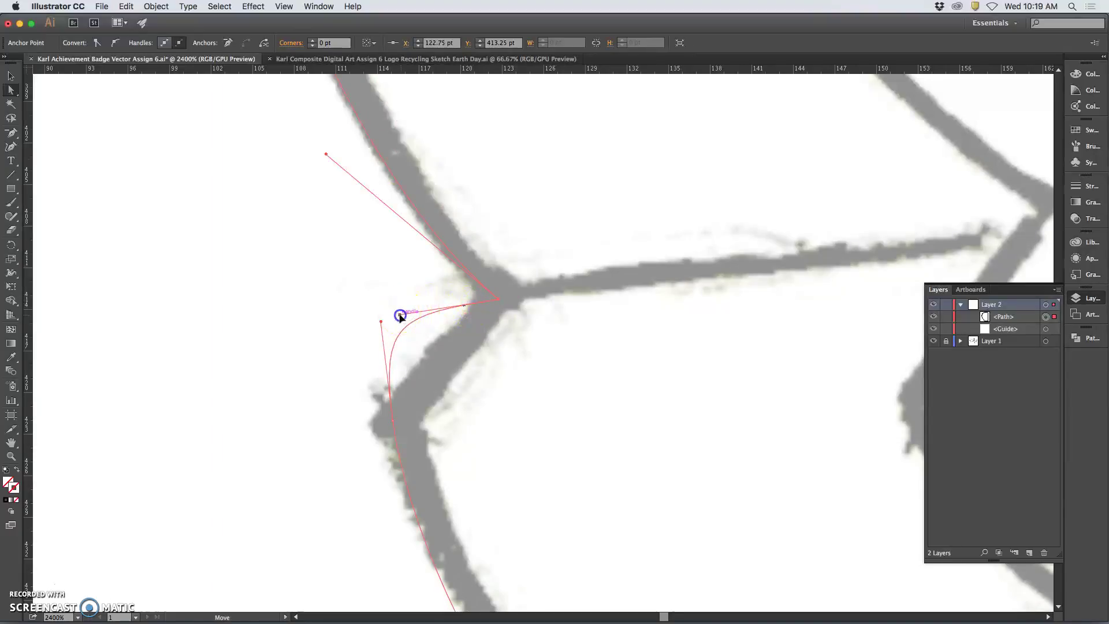
pyautogui.moveTo(401, 317); pyautogui.dragTo(487, 296)
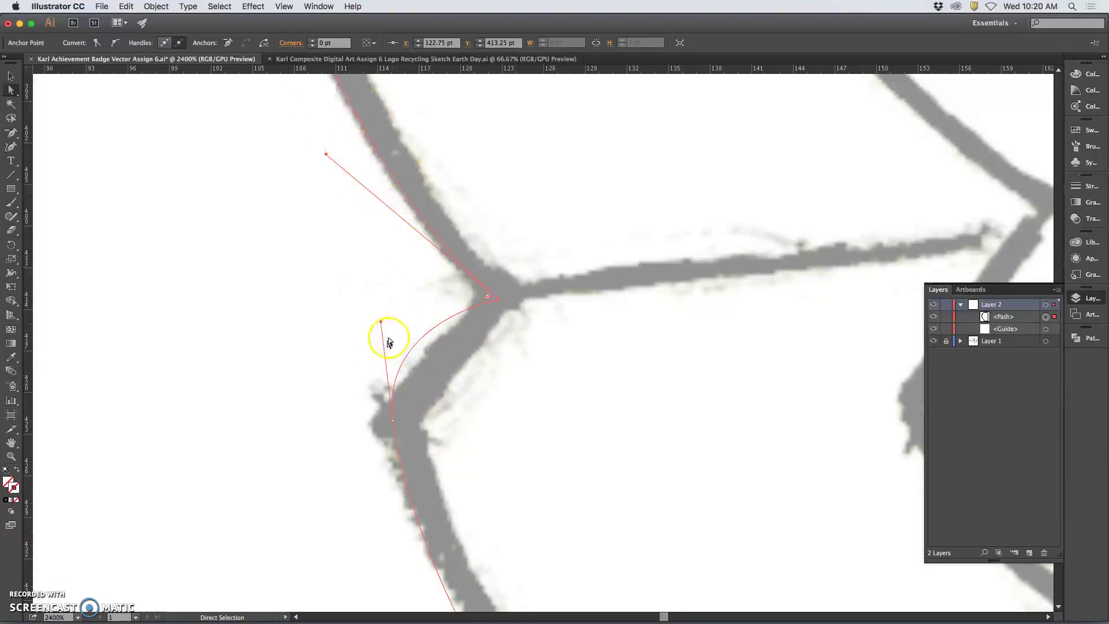
pyautogui.moveTo(381, 325); pyautogui.dragTo(388, 363)
pyautogui.press('shift')
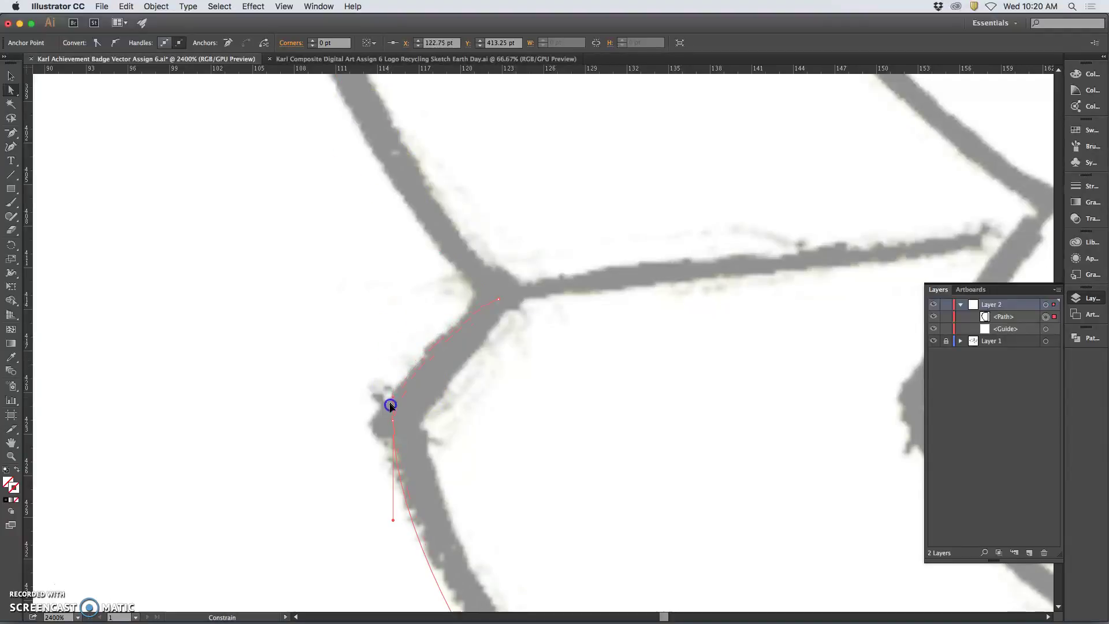
pyautogui.moveTo(391, 423); pyautogui.dragTo(389, 420)
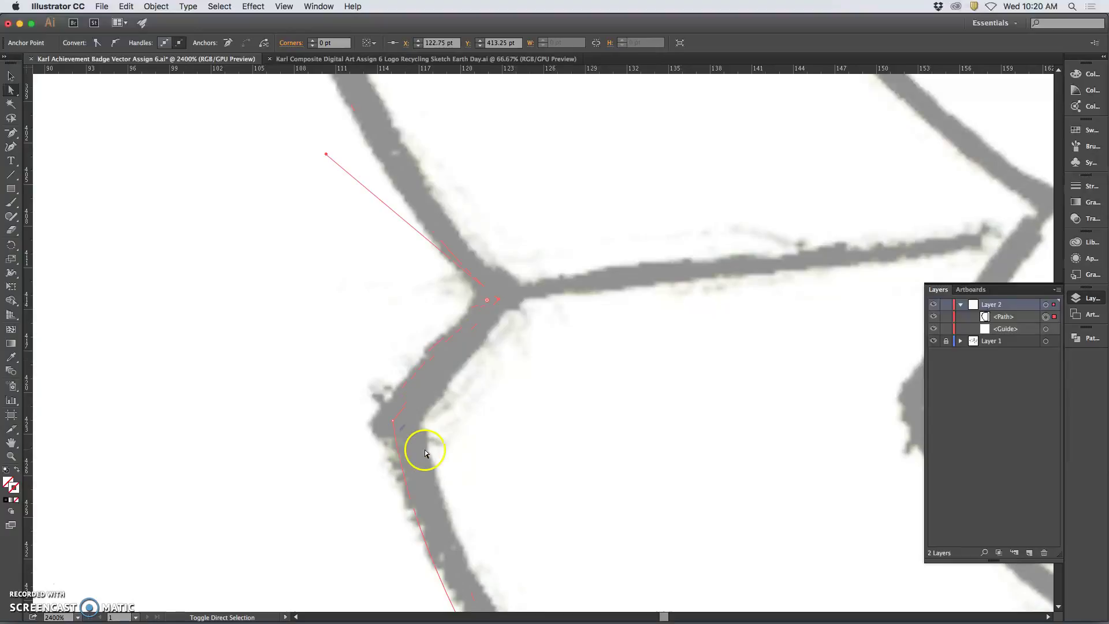
# Step: Delete the surplus anchor point on the long lower-left curve where the upper dividing line meets the outline
pyautogui.press('space')
pyautogui.moveTo(487, 289); pyautogui.dragTo(372, 174)
pyautogui.moveTo(415, 339); pyautogui.dragTo(359, 182)
pyautogui.moveTo(388, 305); pyautogui.dragTo(382, 295)
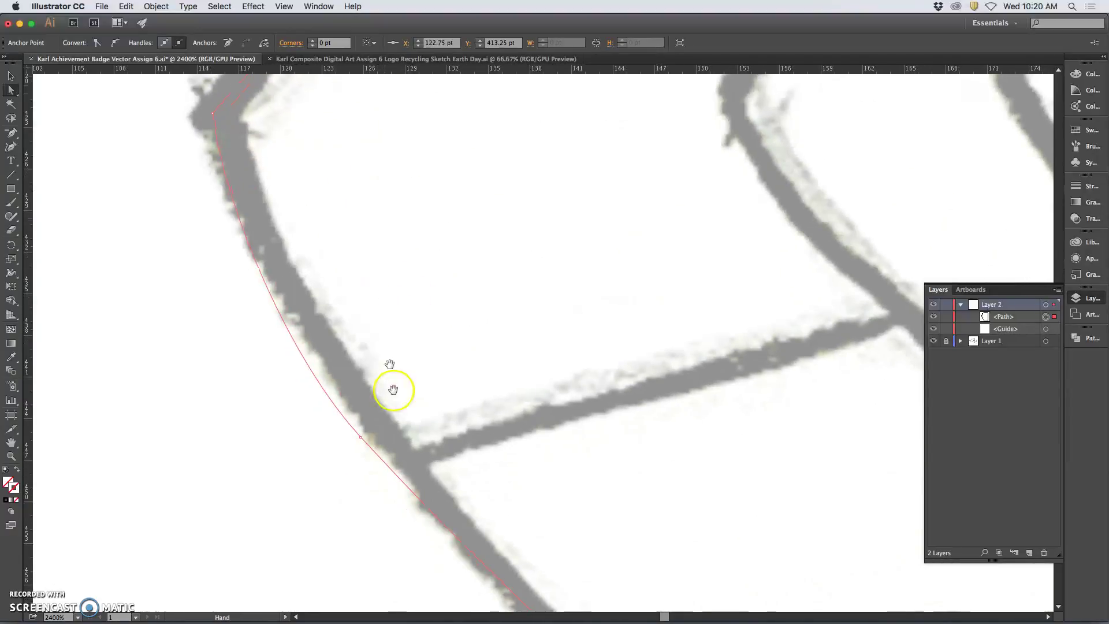
pyautogui.press('space')
pyautogui.moveTo(430, 412); pyautogui.dragTo(333, 257)
pyautogui.moveTo(354, 352); pyautogui.dragTo(345, 257)
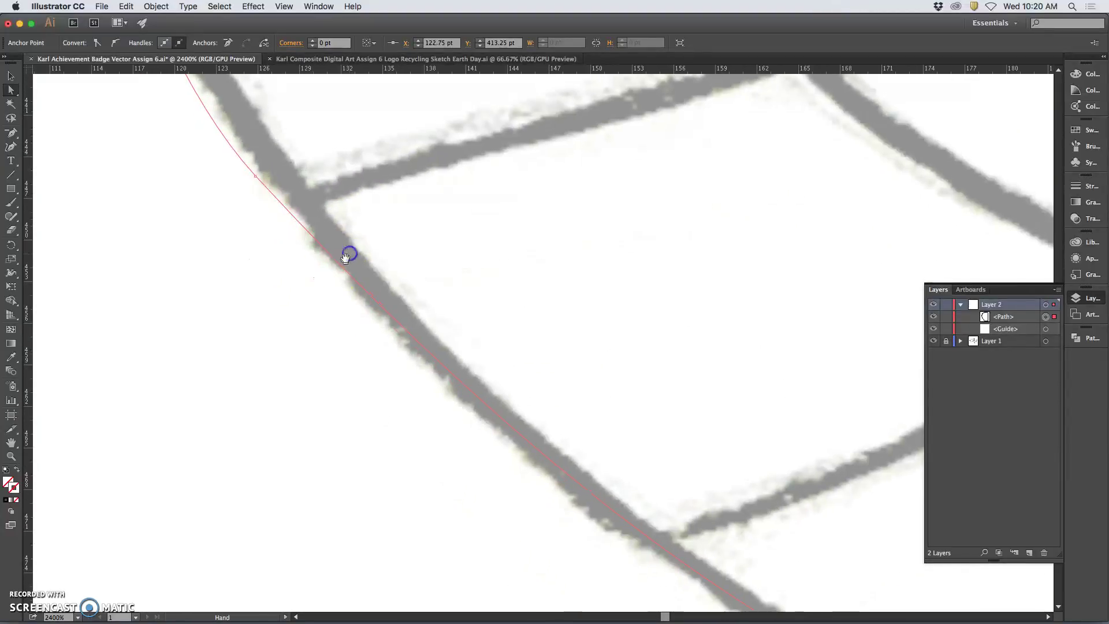
pyautogui.press('-')
pyautogui.click(257, 176)
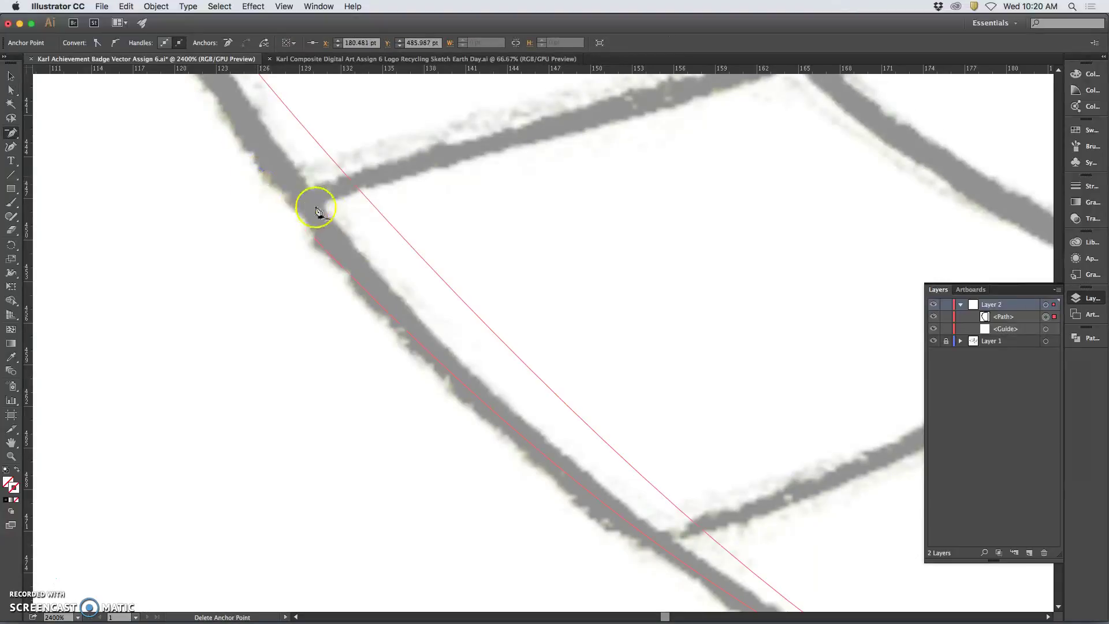
# Step: Extend the lower handle of the anchor below the notch until the long lower-left curve follows the sketched outline
pyautogui.press('super+minus')
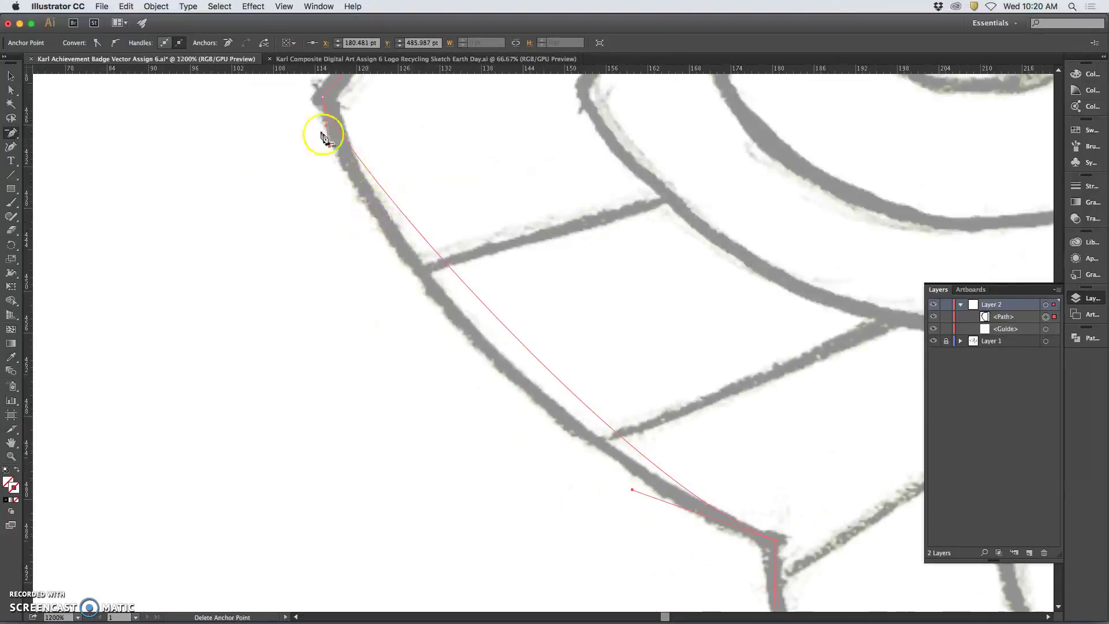
pyautogui.click(4, 92)
pyautogui.click(330, 146)
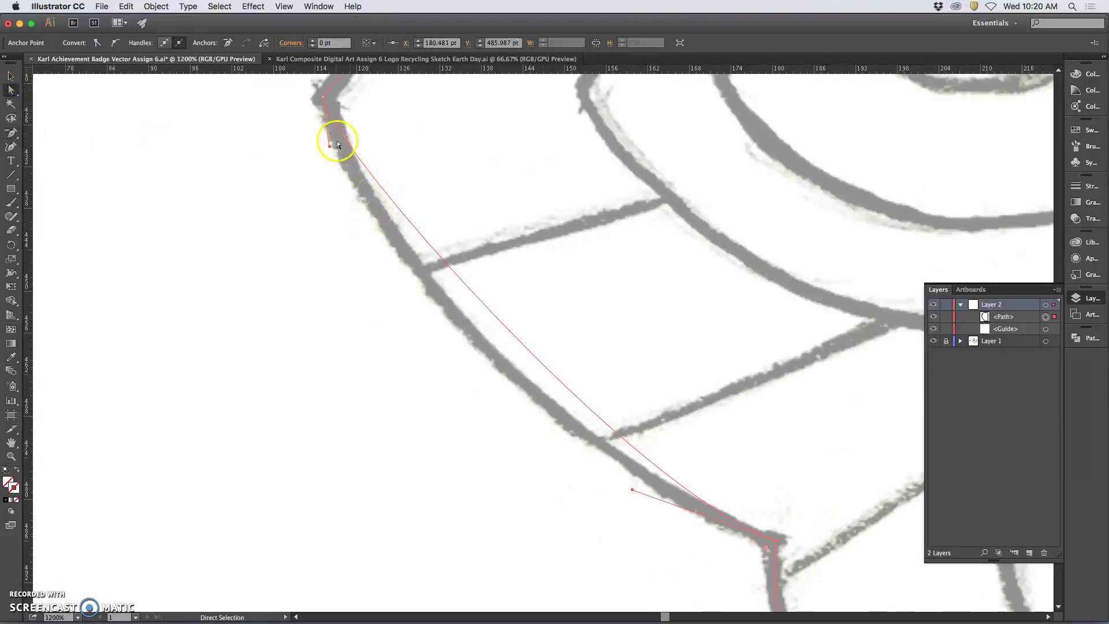
pyautogui.moveTo(327, 149)
pyautogui.mouseDown()
pyautogui.moveTo(304, 139)
pyautogui.moveTo(382, 304)
pyautogui.moveTo(400, 329)
pyautogui.moveTo(416, 328)
pyautogui.mouseUp()
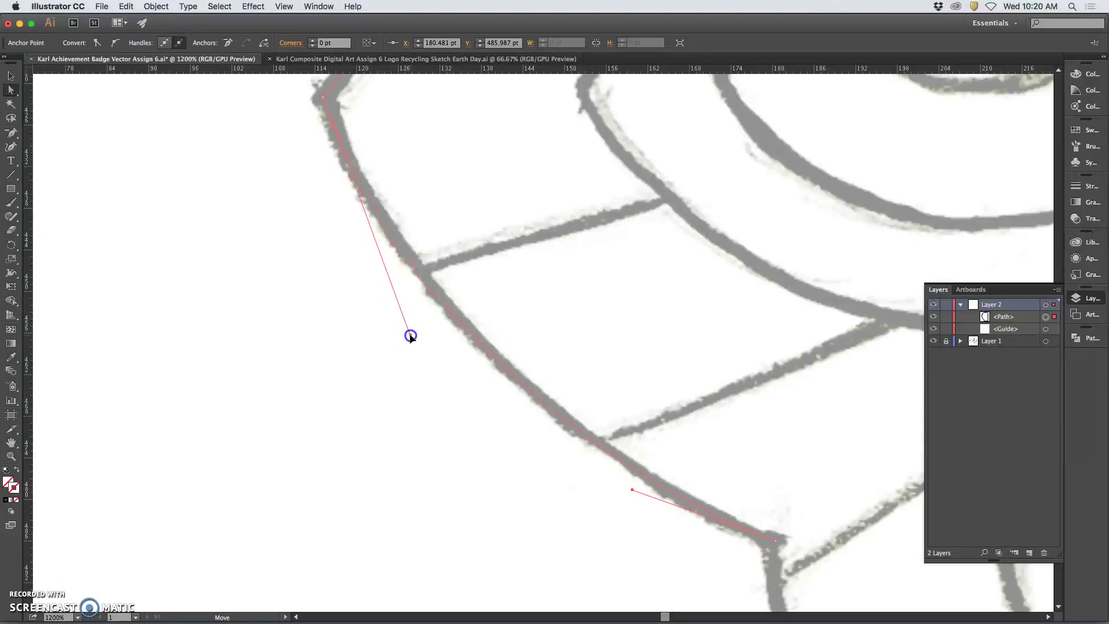
# Step: Delete the surplus anchor point midway along the next lower-left scallop of the outline, between the two dividing lines
pyautogui.press('space')
pyautogui.moveTo(739, 413); pyautogui.dragTo(477, 170)
pyautogui.moveTo(534, 271); pyautogui.dragTo(512, 245)
pyautogui.moveTo(554, 317)
pyautogui.mouseDown()
pyautogui.moveTo(547, 306)
pyautogui.moveTo(557, 327)
pyautogui.moveTo(510, 302)
pyautogui.moveTo(374, 193)
pyautogui.moveTo(337, 183)
pyautogui.mouseUp()
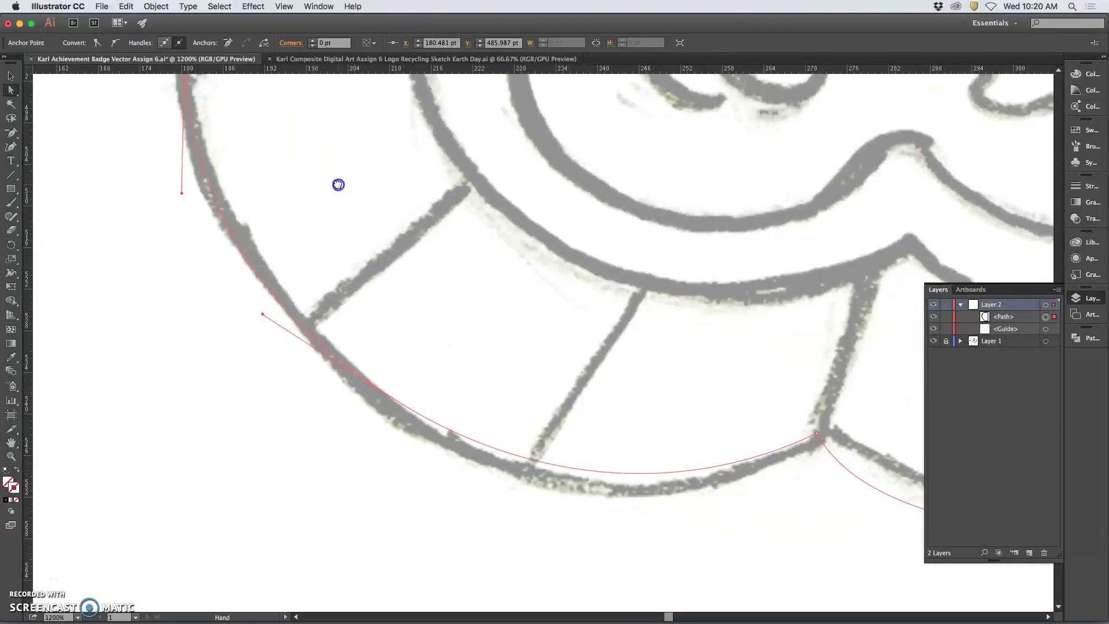
pyautogui.moveTo(263, 317); pyautogui.dragTo(270, 327)
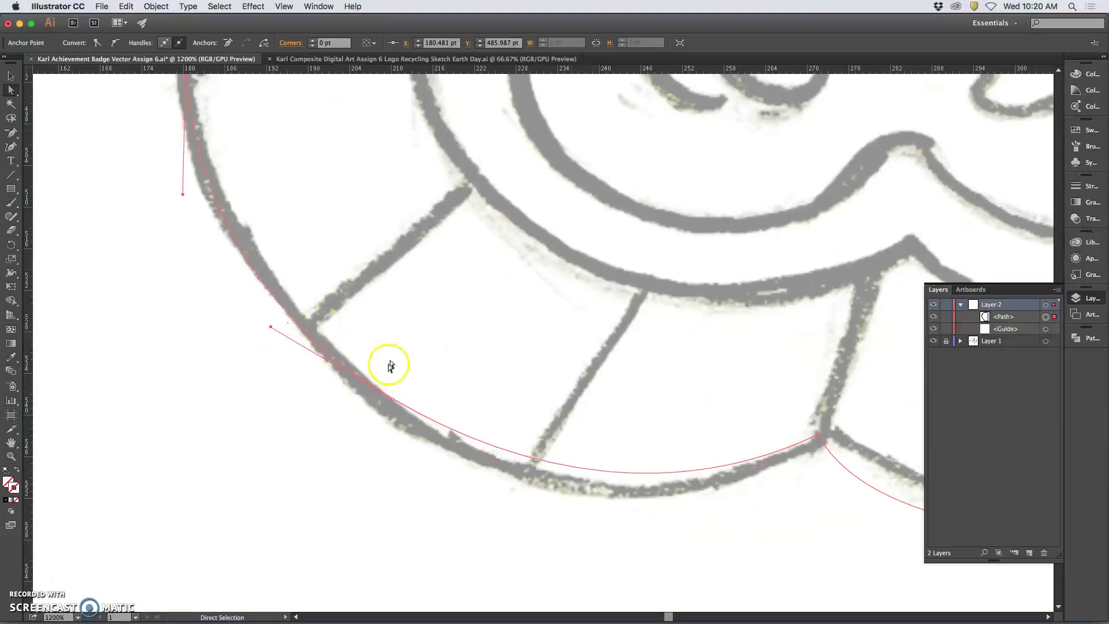
pyautogui.press('-')
pyautogui.click(392, 400)
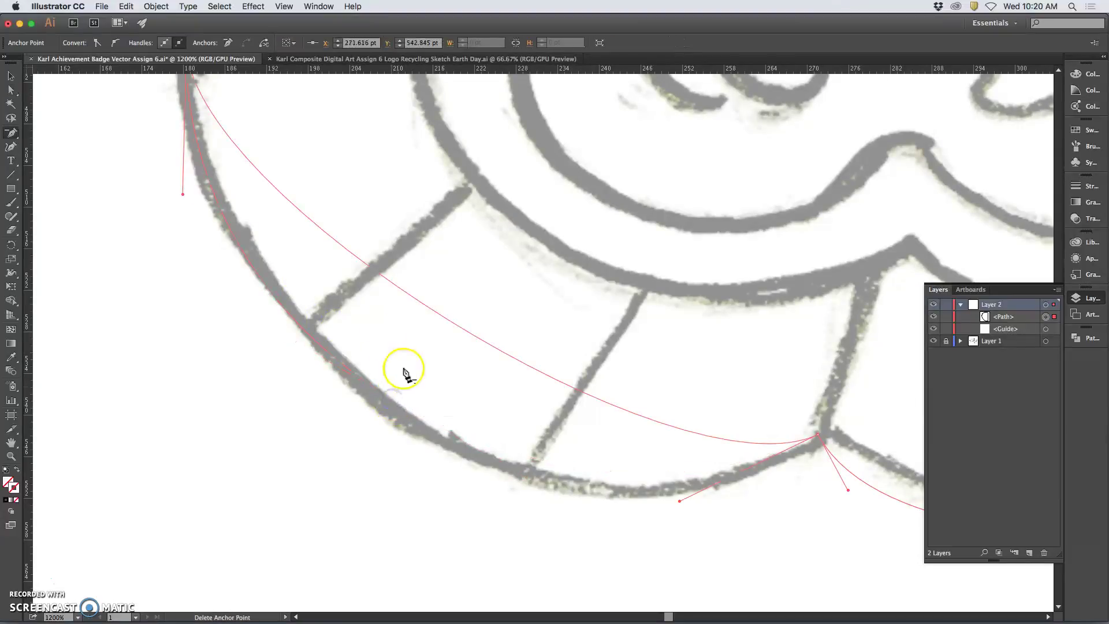
# Step: Extend the handles at both ends of the lower-left scallop and nudge its lower notch anchor so the curve follows the sketch
pyautogui.click(11, 89)
pyautogui.moveTo(183, 198); pyautogui.dragTo(195, 459)
pyautogui.moveTo(680, 501); pyautogui.dragTo(683, 566)
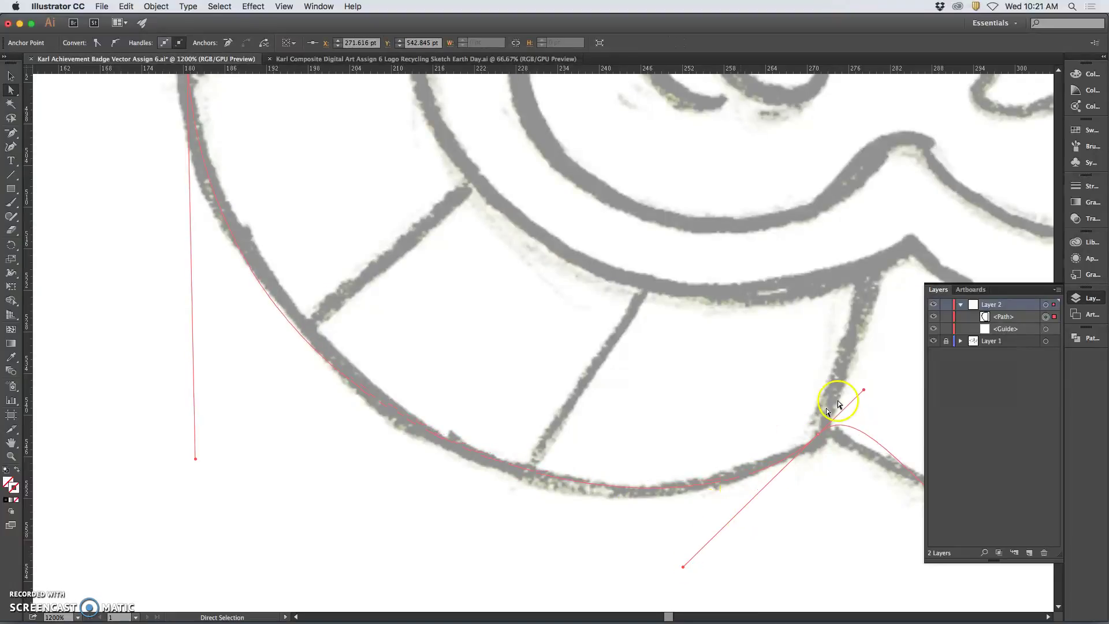
pyautogui.moveTo(818, 434); pyautogui.dragTo(824, 436)
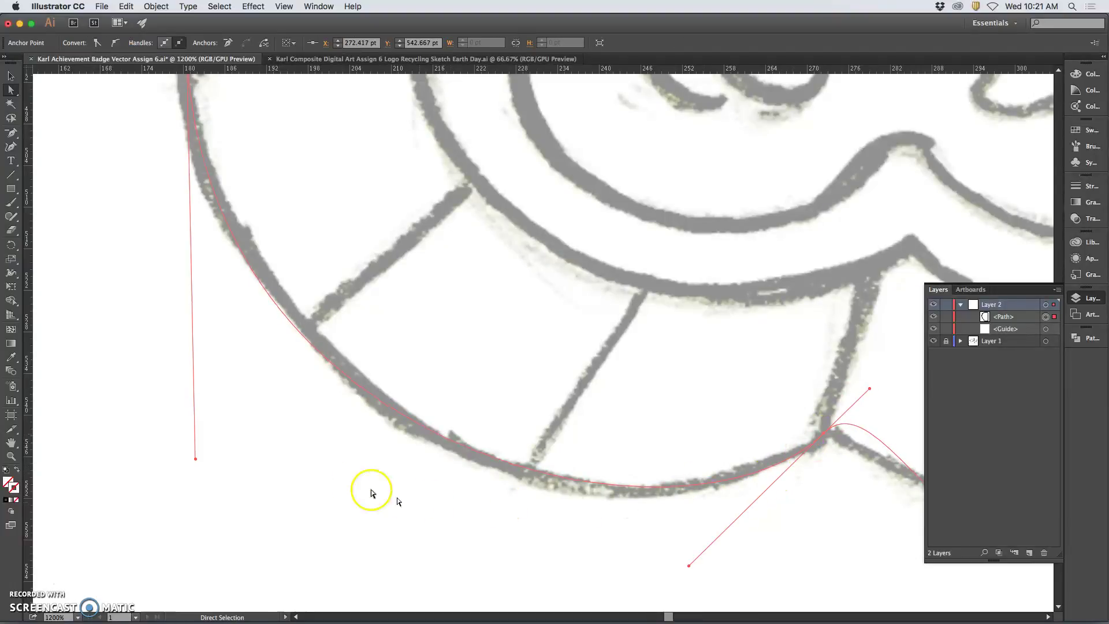
pyautogui.moveTo(195, 456)
pyautogui.mouseDown()
pyautogui.moveTo(195, 428)
pyautogui.moveTo(190, 448)
pyautogui.mouseUp()
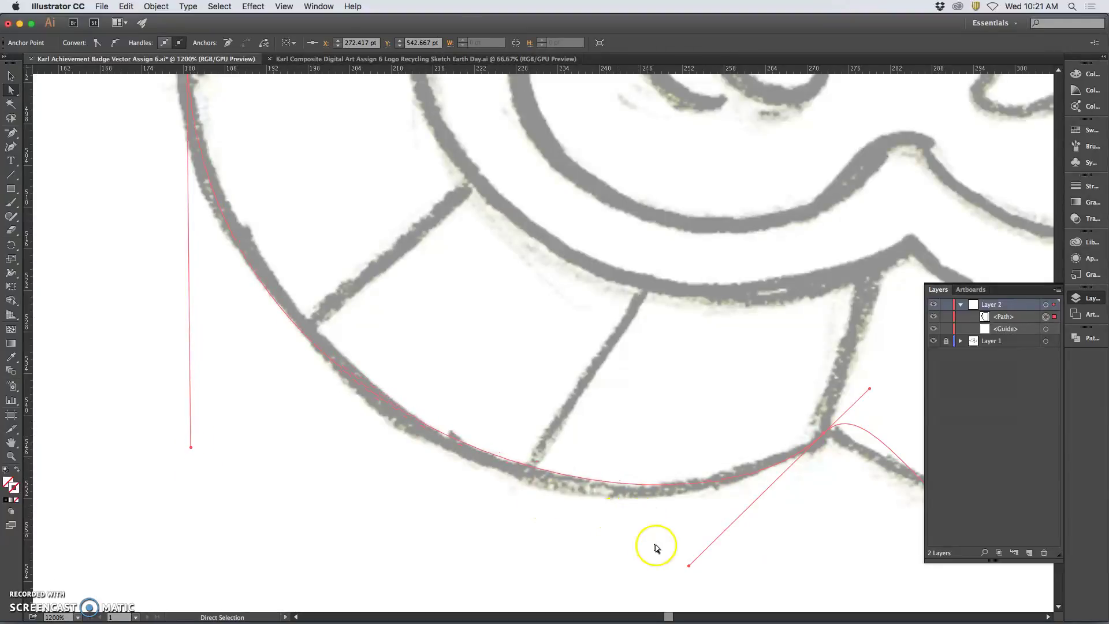
pyautogui.moveTo(685, 567); pyautogui.dragTo(673, 579)
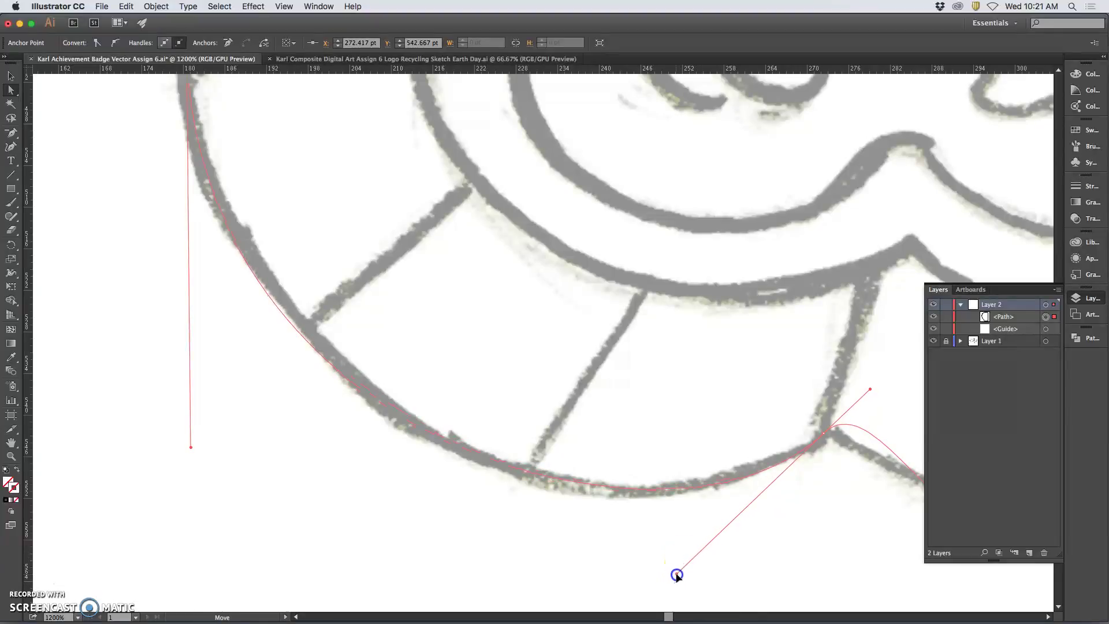
# Step: Fine-tune the upper notch anchor's downward handle and the lower notch anchor's left handle to fit the scallop to the sketched line
pyautogui.moveTo(299, 206); pyautogui.dragTo(441, 329)
pyautogui.moveTo(319, 556); pyautogui.dragTo(323, 519)
pyautogui.click(326, 520)
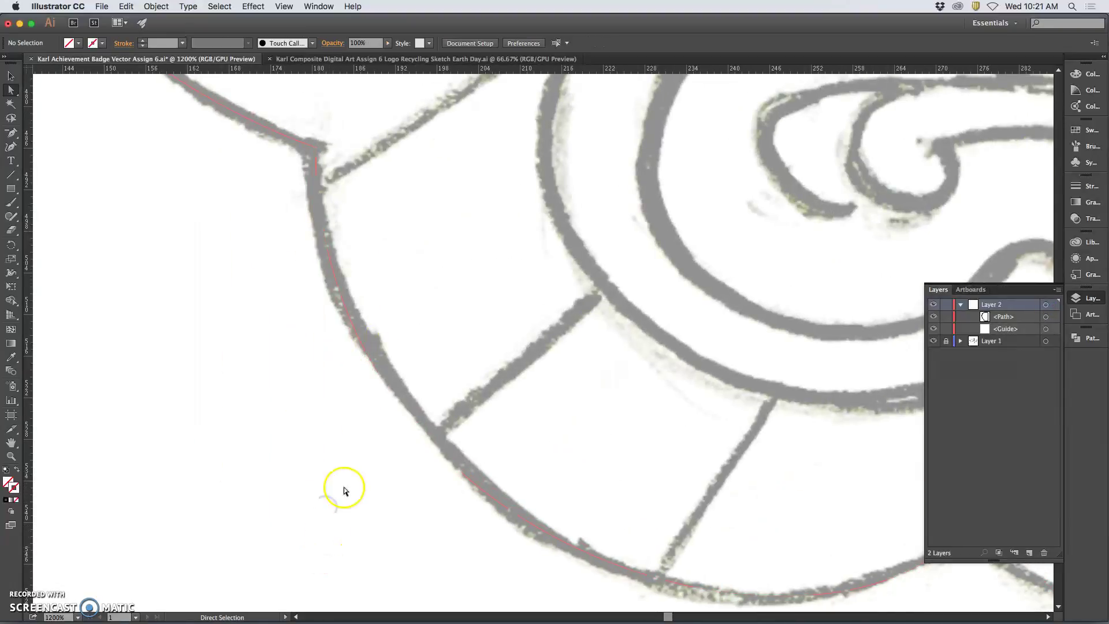
pyautogui.click(315, 150)
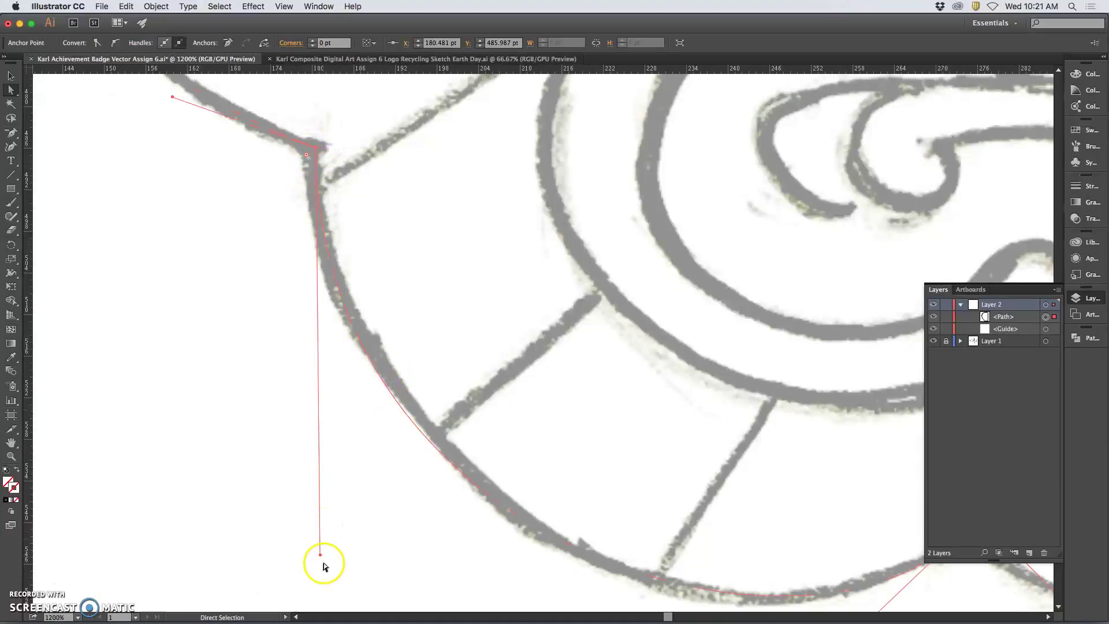
pyautogui.moveTo(320, 555); pyautogui.dragTo(331, 533)
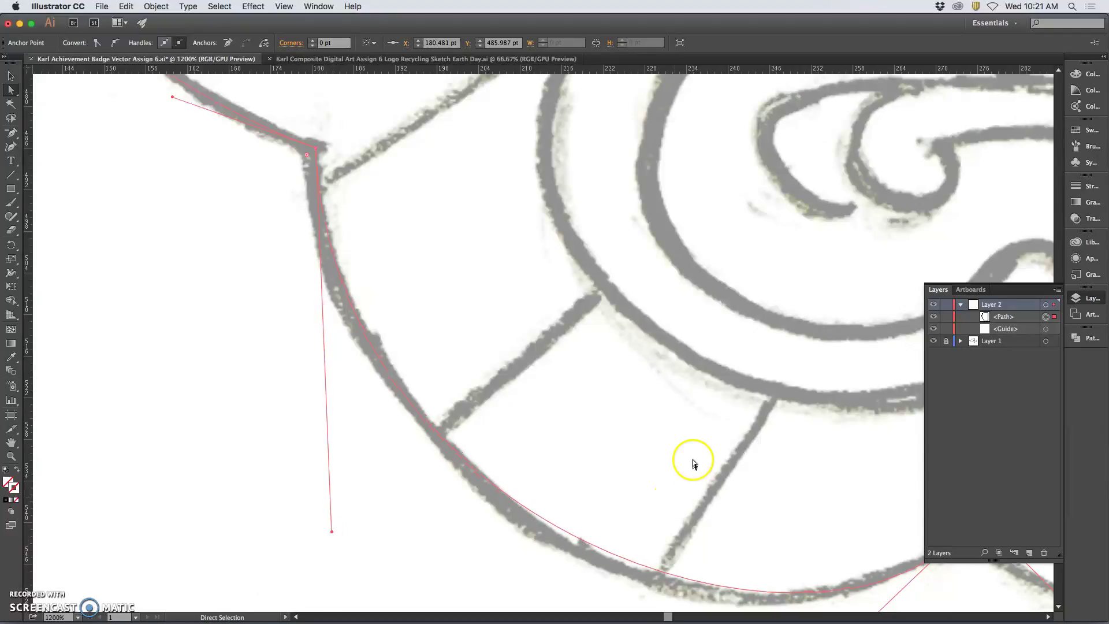
pyautogui.moveTo(661, 390); pyautogui.dragTo(605, 217)
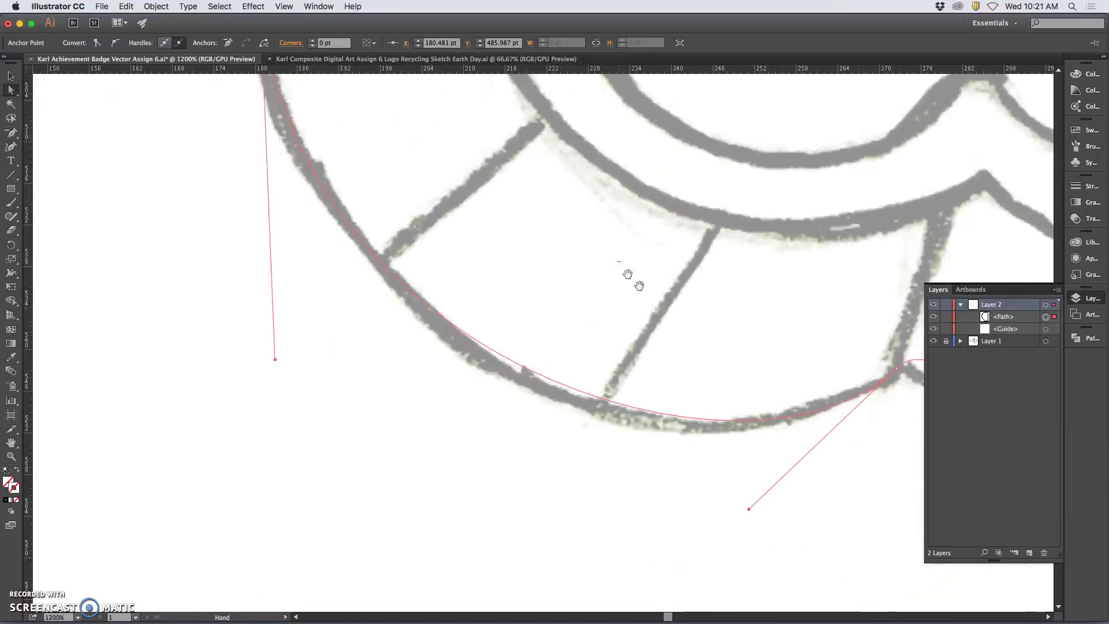
pyautogui.click(743, 517)
pyautogui.click(897, 369)
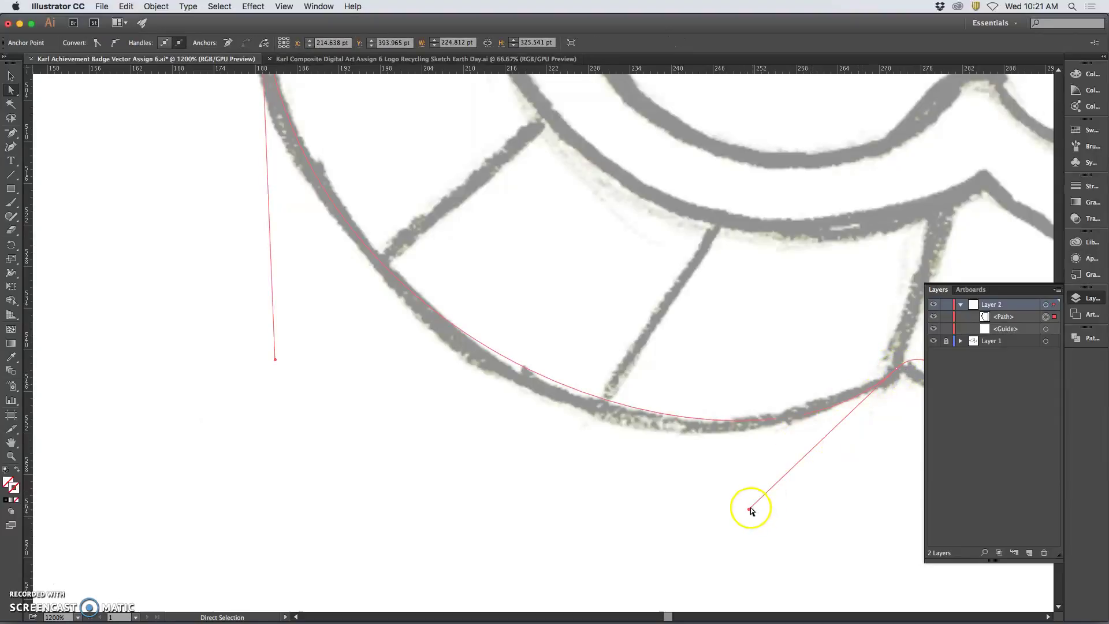
pyautogui.moveTo(748, 510)
pyautogui.mouseDown()
pyautogui.moveTo(724, 531)
pyautogui.moveTo(685, 522)
pyautogui.moveTo(705, 517)
pyautogui.mouseUp()
# Step: Retract the right-hand handle of the lower notch anchor into the anchor so the path turns a sharp corner there
pyautogui.press('space')
pyautogui.moveTo(805, 463)
pyautogui.mouseDown()
pyautogui.moveTo(473, 474)
pyautogui.moveTo(312, 420)
pyautogui.mouseUp()
pyautogui.moveTo(408, 431); pyautogui.dragTo(366, 418)
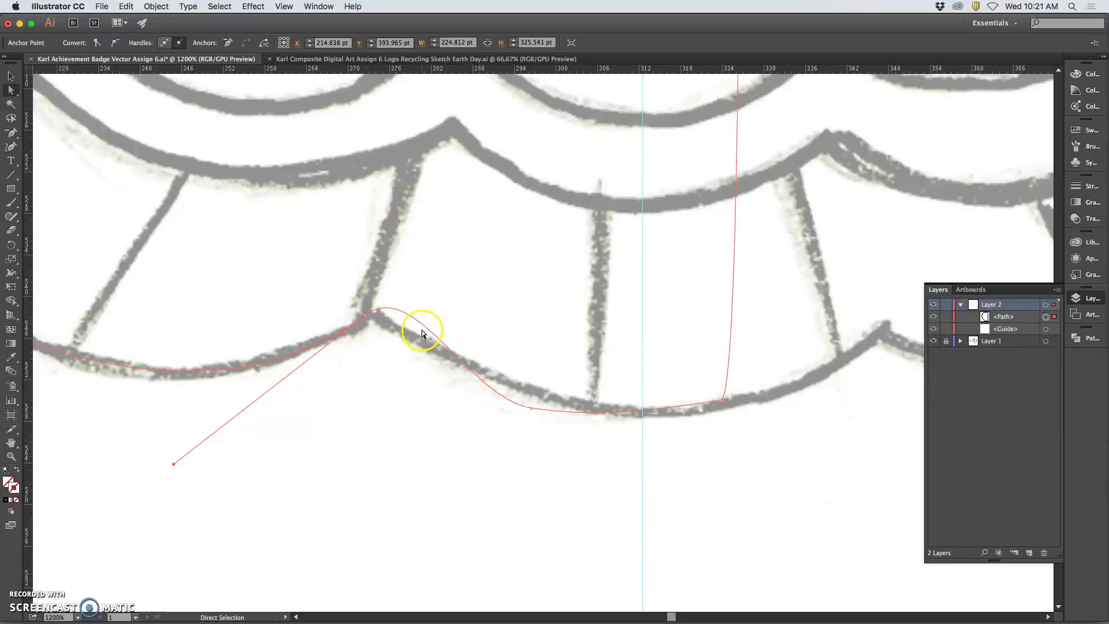
pyautogui.click(364, 317)
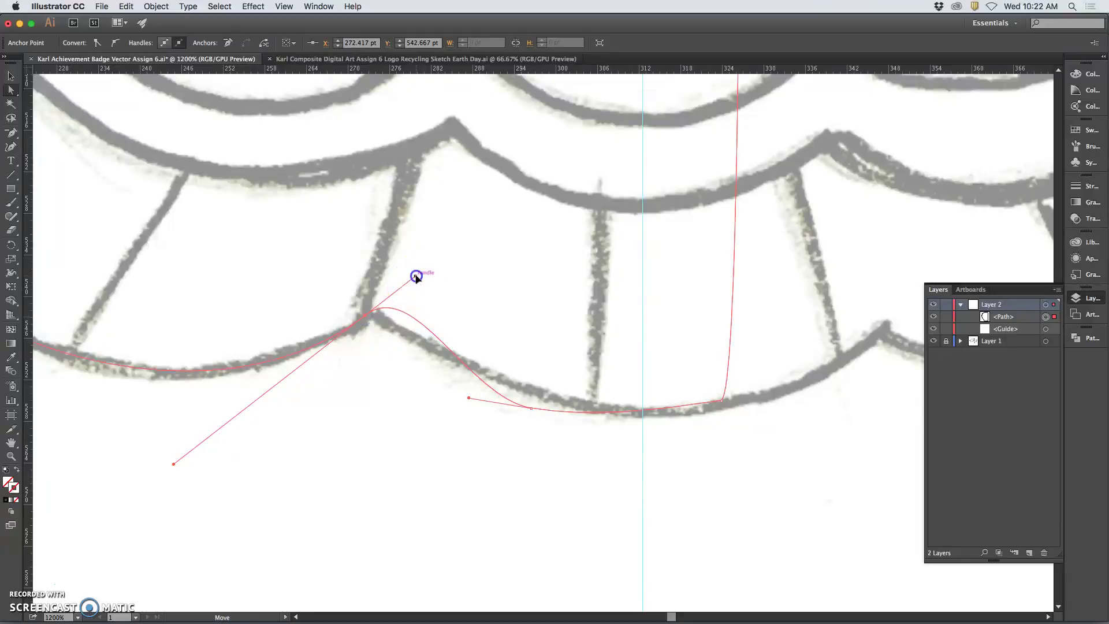
pyautogui.moveTo(413, 280); pyautogui.dragTo(365, 319)
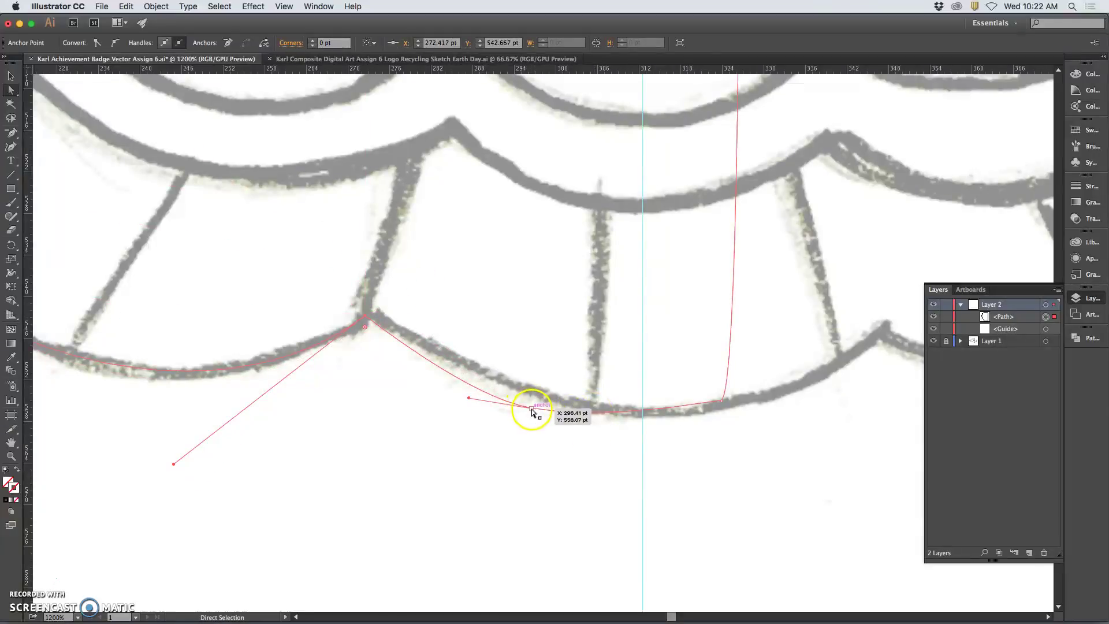
# Step: Delete the surplus anchor point on the bottom scallop between the notch and the vertical centre guide
pyautogui.moveTo(531, 410); pyautogui.dragTo(593, 414)
pyautogui.press('-')
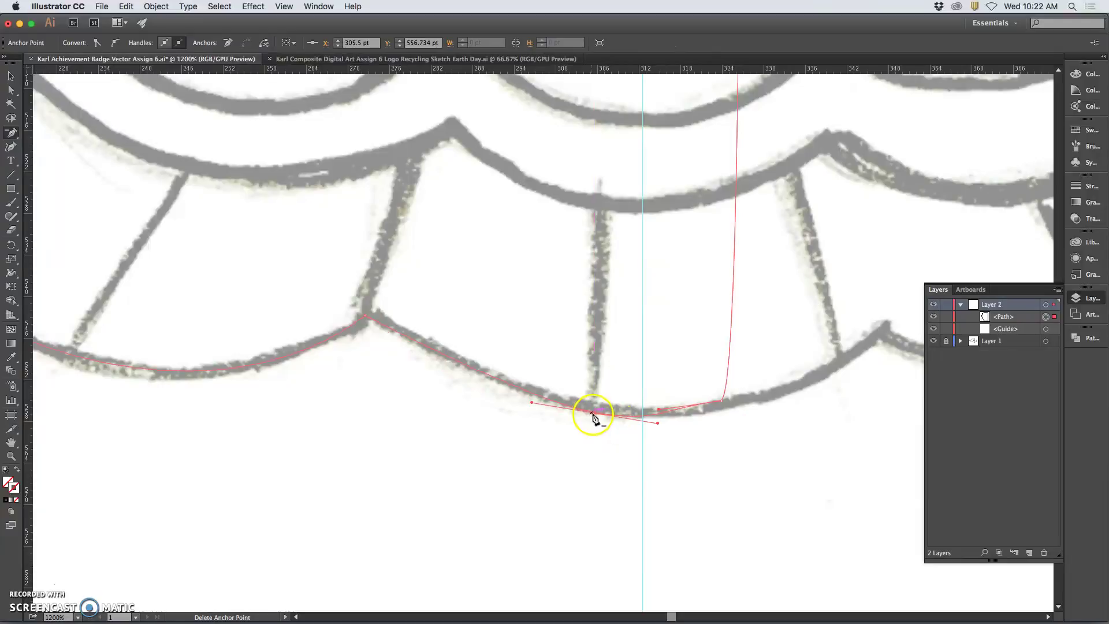
pyautogui.click(595, 435)
pyautogui.click(661, 336)
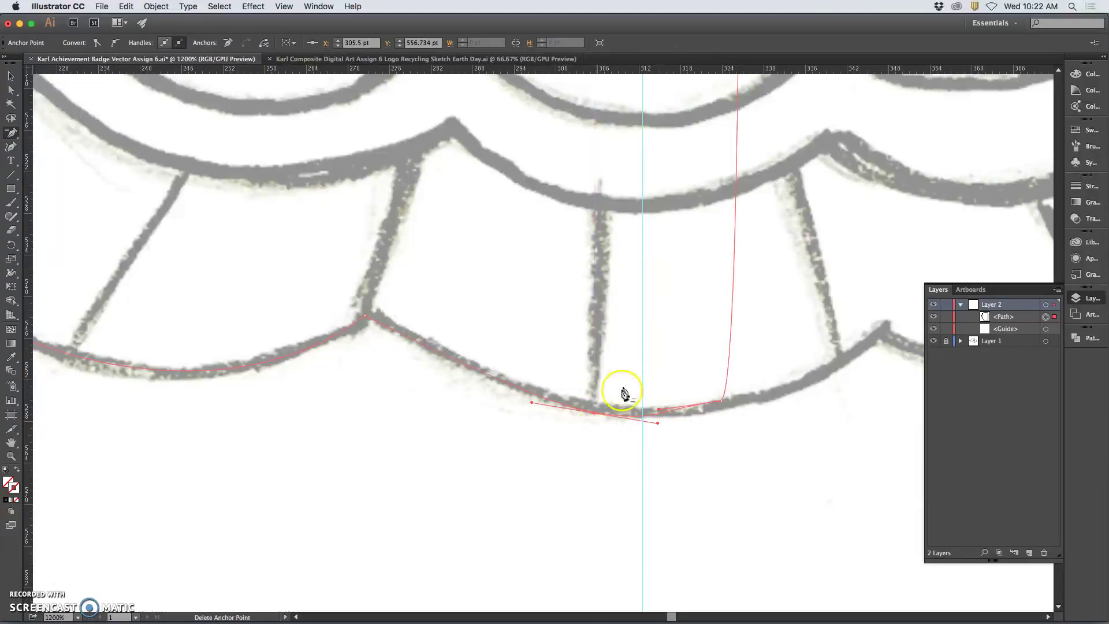
pyautogui.click(593, 414)
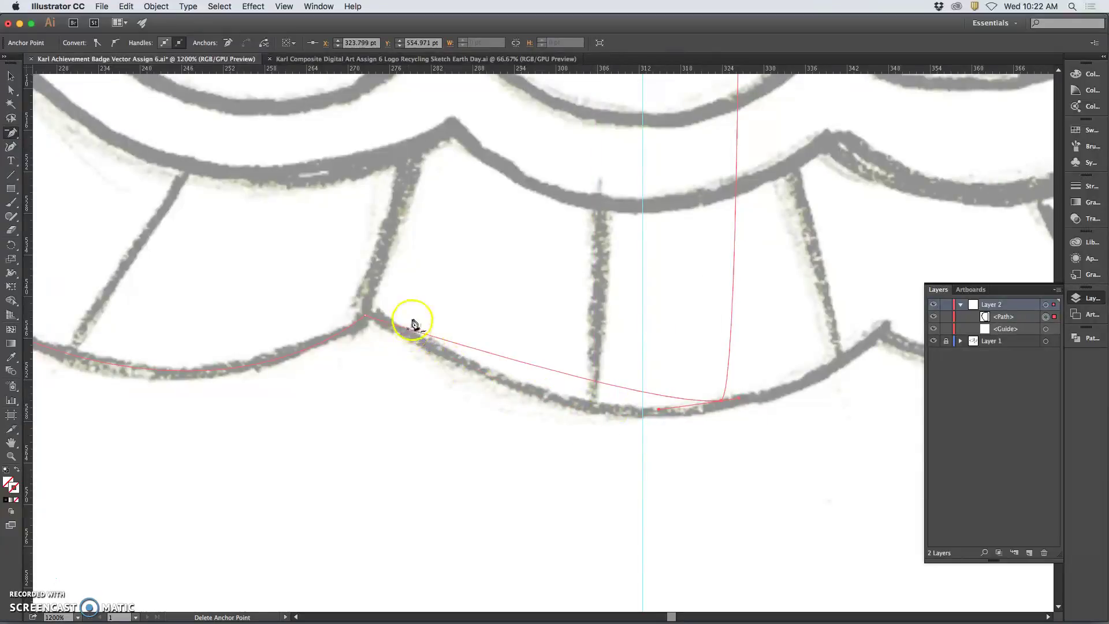
# Step: Extend the left handle of the anchor just past the centre guide and move the notch anchor onto the sketched notch
pyautogui.click(12, 91)
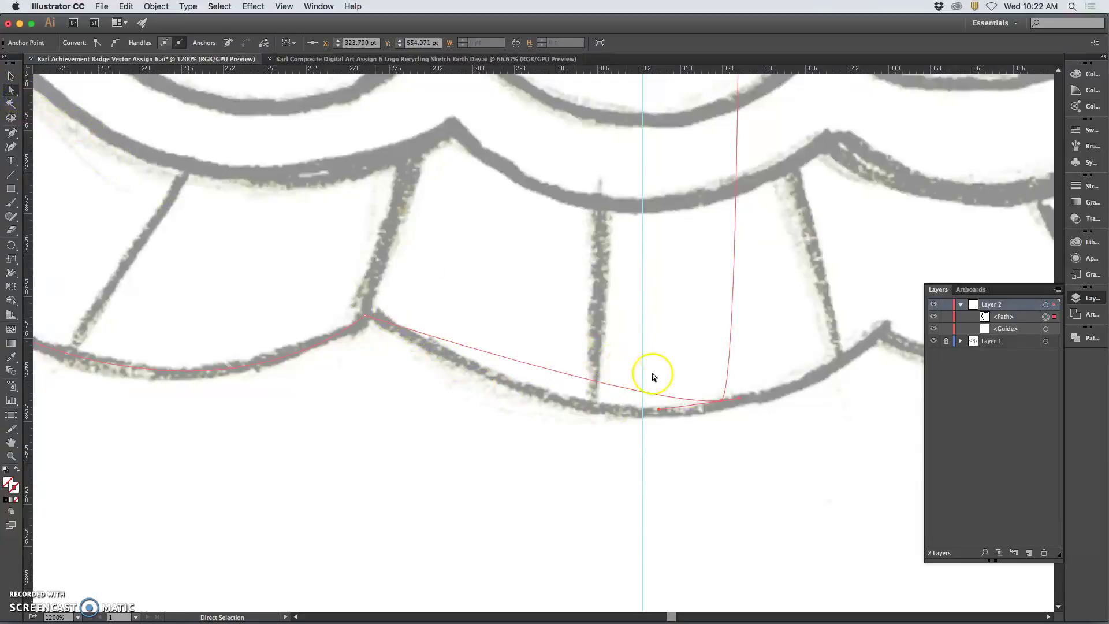
pyautogui.moveTo(659, 409)
pyautogui.mouseDown()
pyautogui.moveTo(614, 465)
pyautogui.moveTo(586, 461)
pyautogui.mouseUp()
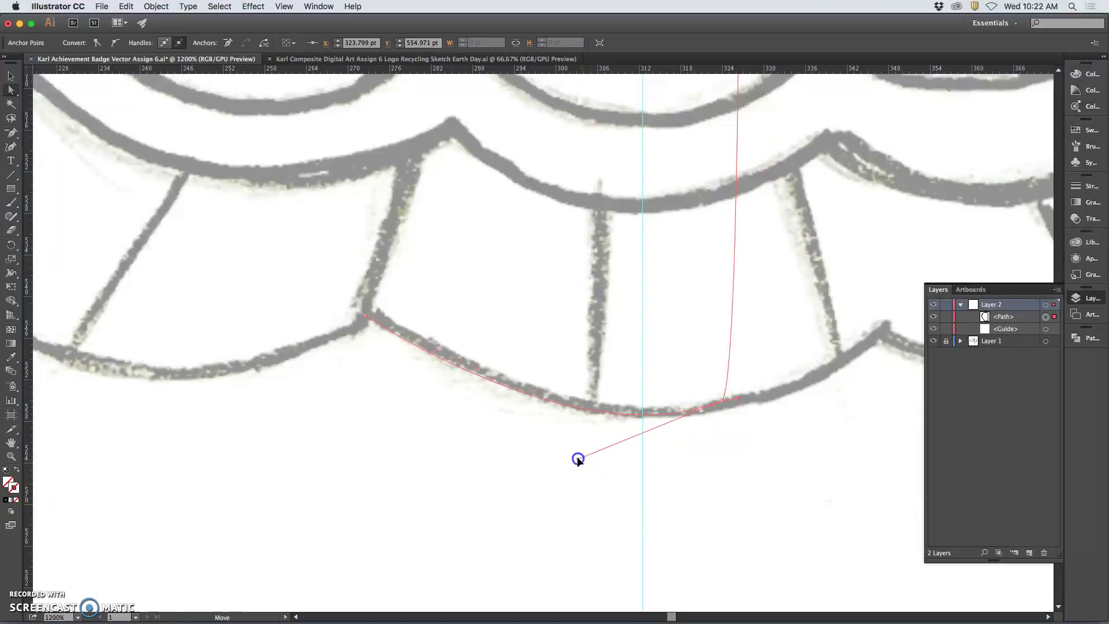
pyautogui.moveTo(362, 316); pyautogui.dragTo(374, 318)
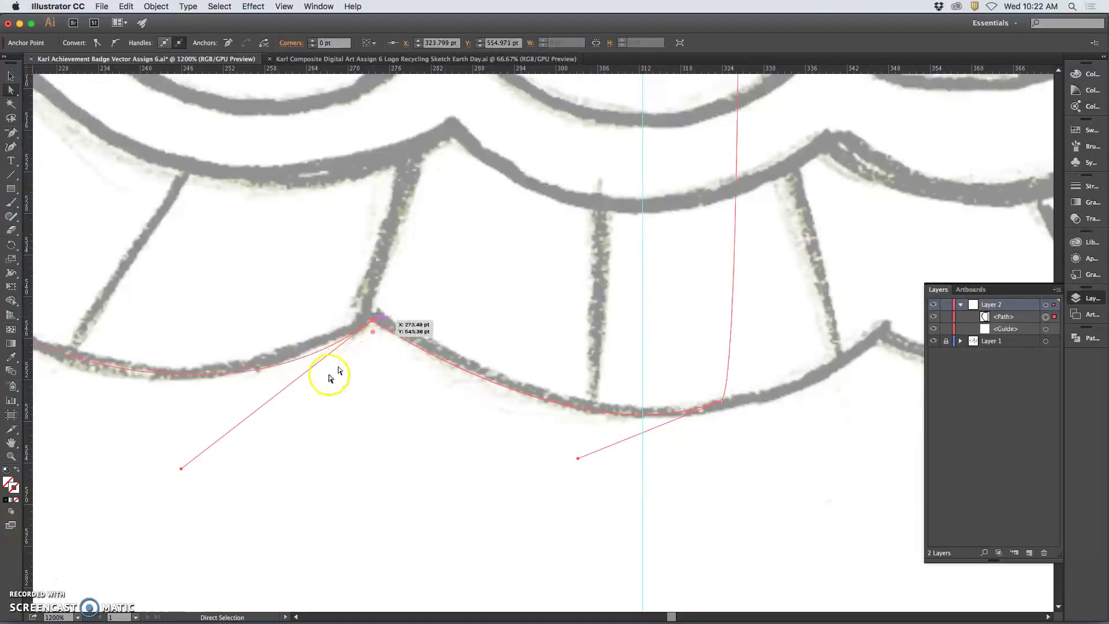
# Step: Readjust the handles at both ends of the lower-left scallop to match the moved notch anchor and the sketch
pyautogui.moveTo(181, 470); pyautogui.dragTo(132, 469)
pyautogui.click(234, 385)
pyautogui.press('c')
pyautogui.moveTo(189, 404); pyautogui.dragTo(408, 401)
pyautogui.moveTo(198, 391); pyautogui.dragTo(343, 458)
pyautogui.click(205, 391)
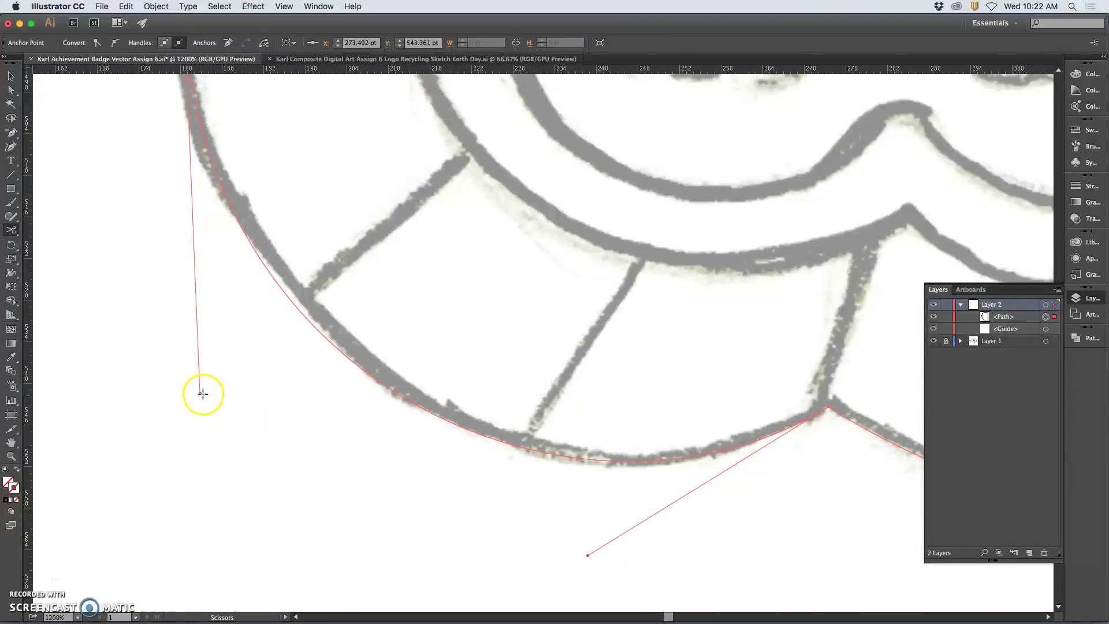
pyautogui.click(11, 90)
pyautogui.moveTo(200, 395); pyautogui.dragTo(213, 380)
# Step: Check the refined lower outline against the sketch, ending with the whole badge in view
pyautogui.press('space')
pyautogui.moveTo(303, 305); pyautogui.dragTo(304, 438)
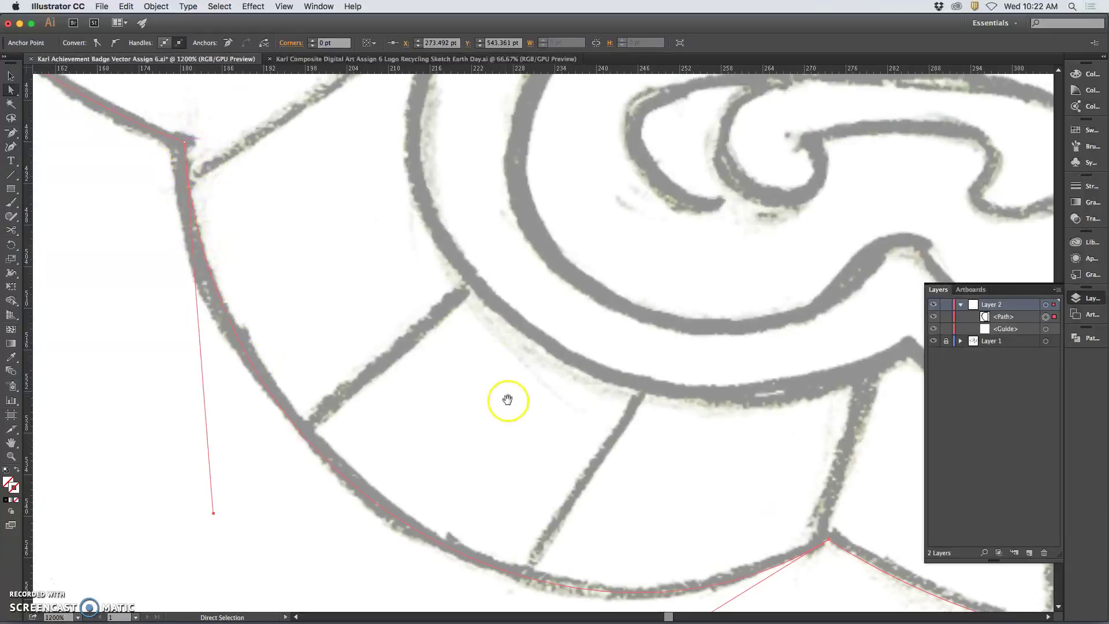
pyautogui.press('space')
pyautogui.moveTo(507, 396); pyautogui.dragTo(284, 262)
pyautogui.moveTo(468, 320); pyautogui.dragTo(272, 302)
pyautogui.moveTo(487, 305); pyautogui.dragTo(388, 289)
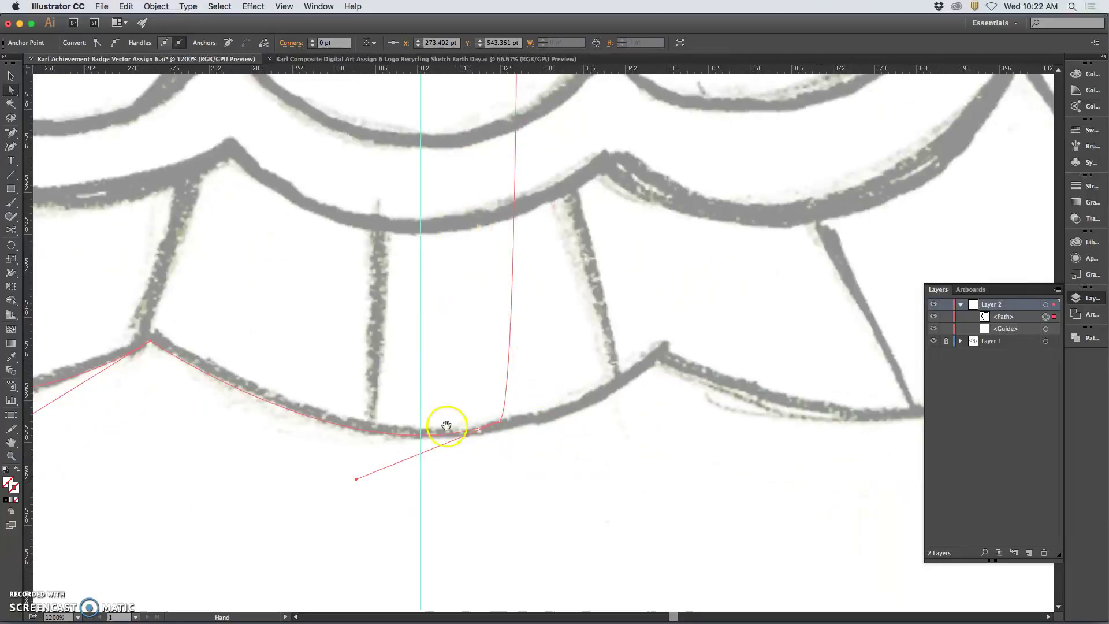
pyautogui.press('super+minus')
pyautogui.press('super+minus')
pyautogui.press('super+minus')
pyautogui.press('super+minus')
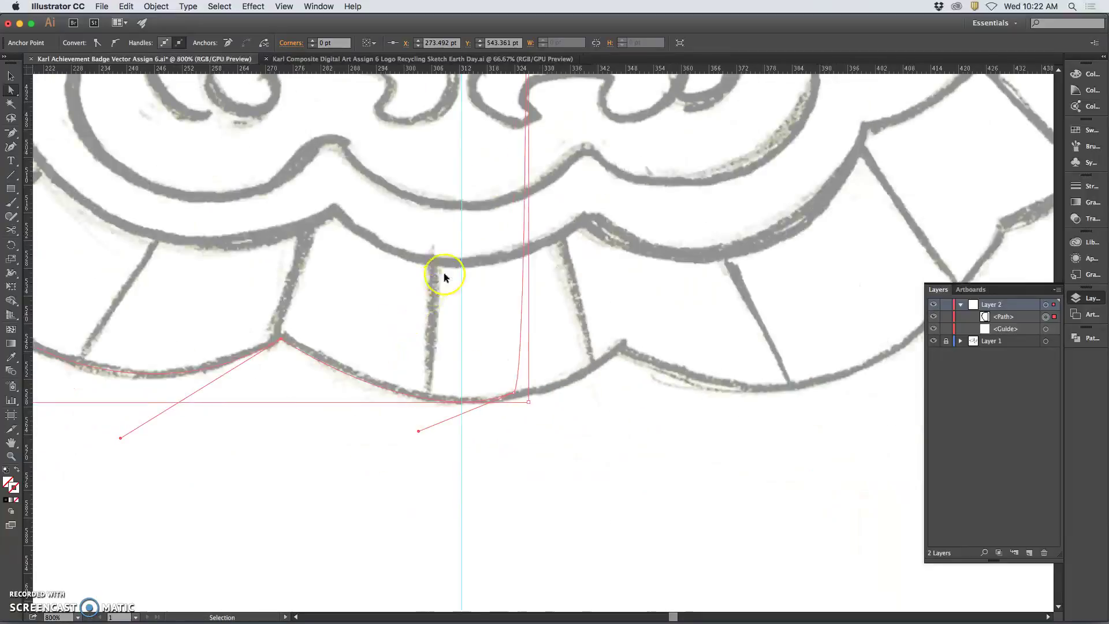
pyautogui.press('super+minus')
pyautogui.press('super+minus')
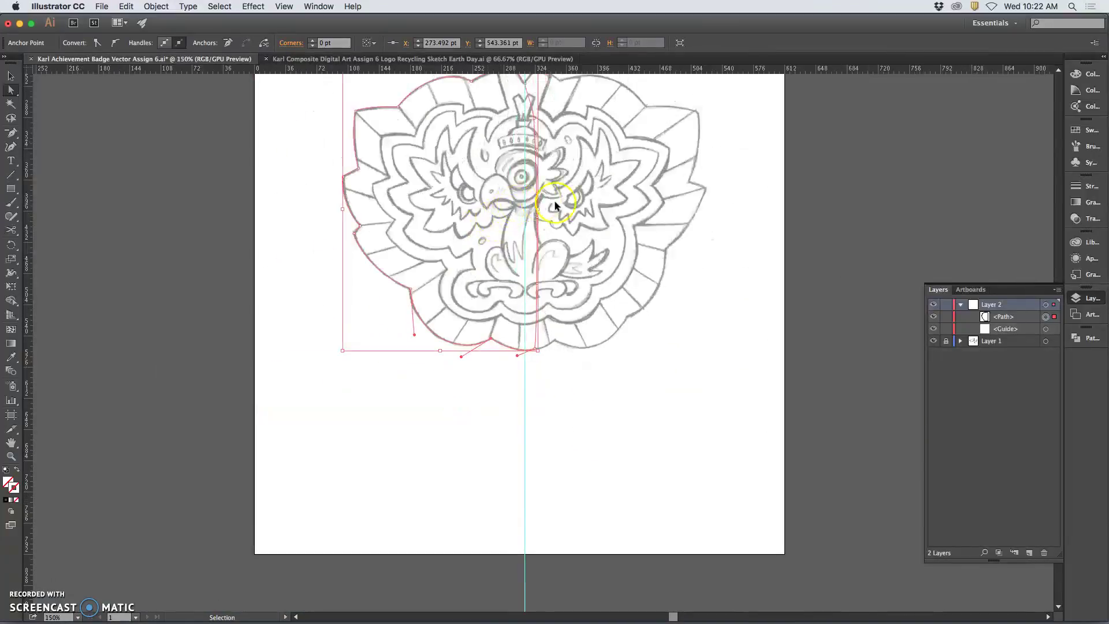
pyautogui.moveTo(611, 301); pyautogui.dragTo(609, 317)
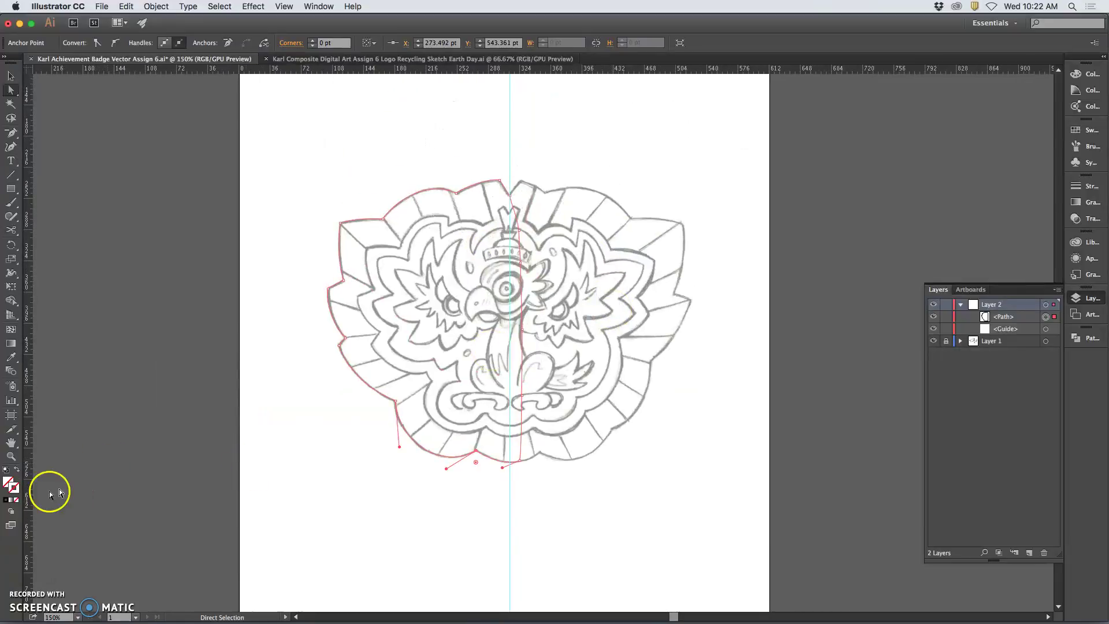
# Step: Try to fill the traced half-outline with black (000000)
pyautogui.click(7, 485)
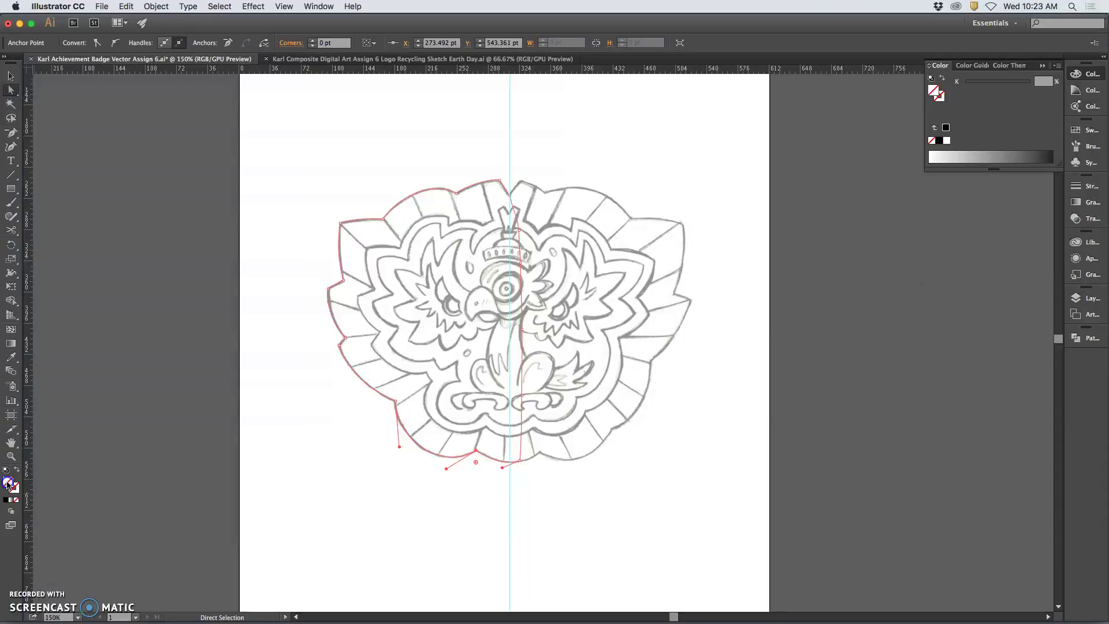
pyautogui.doubleClick(7, 485)
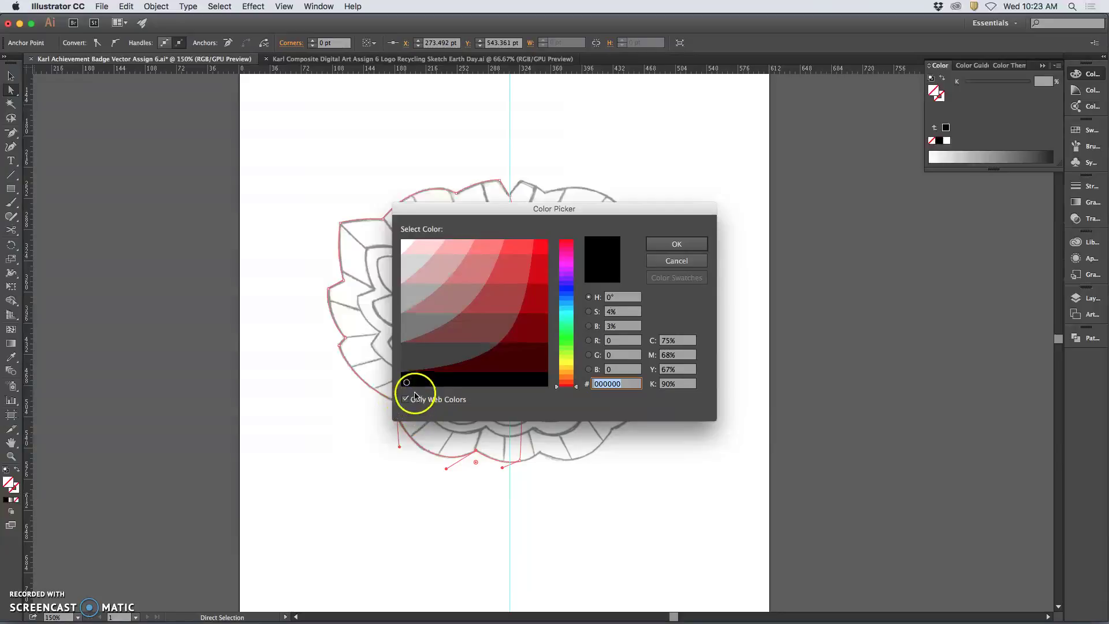
pyautogui.click(676, 248)
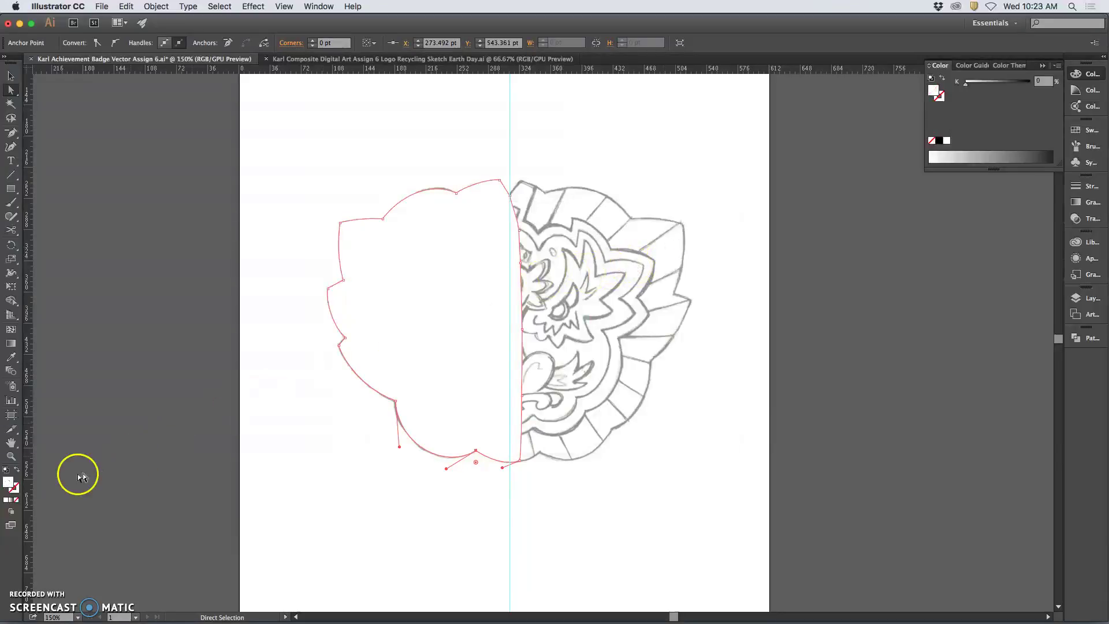
# Step: Fill the traced half-outline with solid black
pyautogui.doubleClick(7, 481)
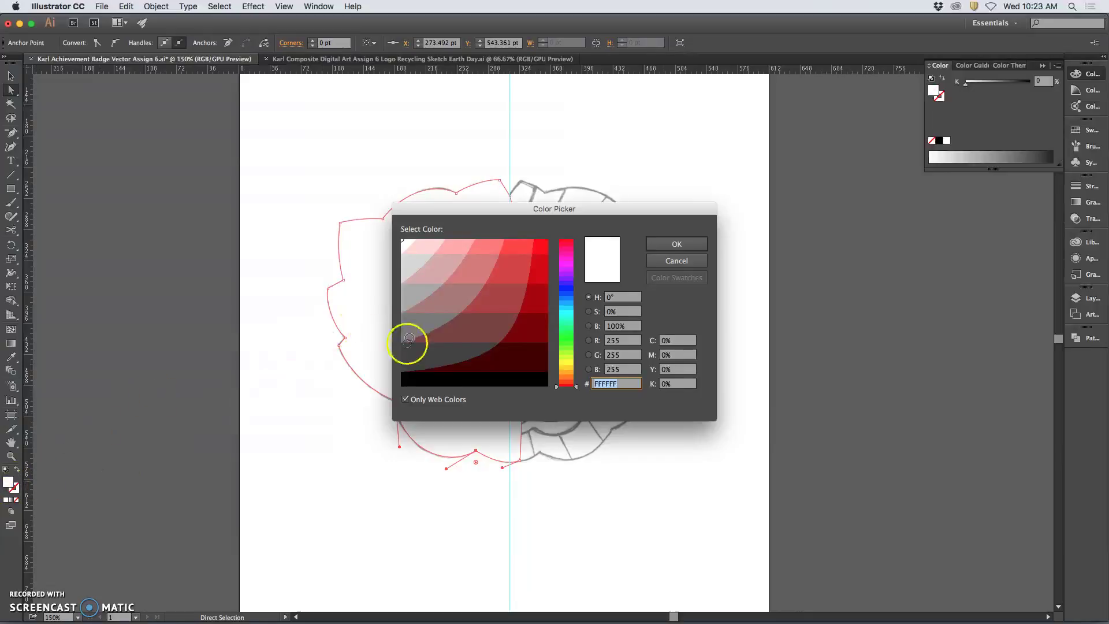
pyautogui.click(403, 379)
pyautogui.click(676, 243)
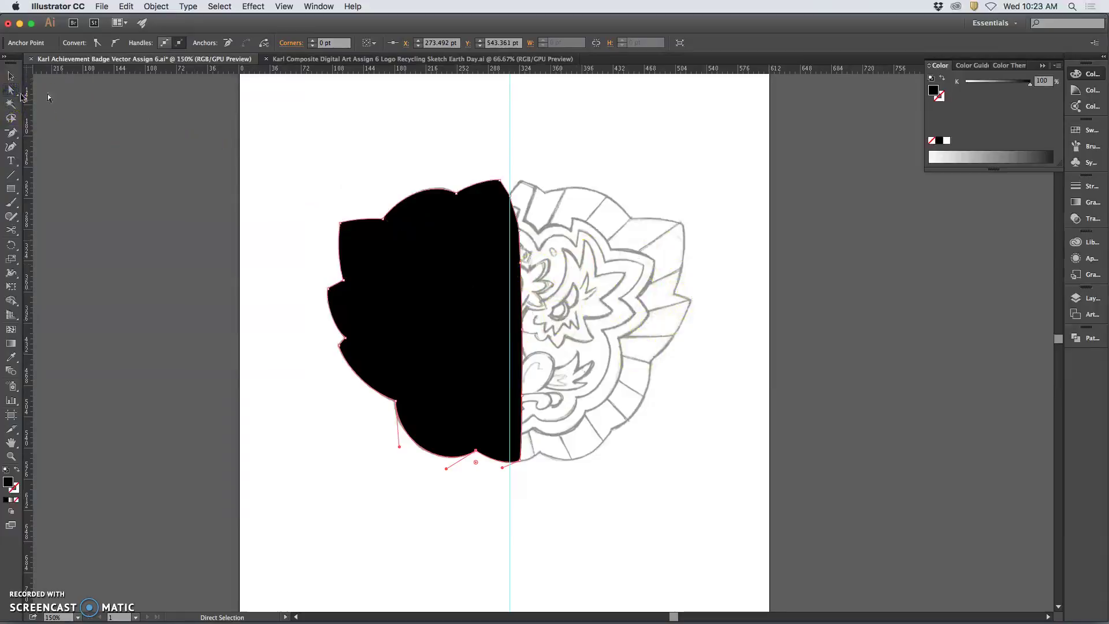
# Step: Select the entire black half-outline path on Layer 2
pyautogui.click(323, 143)
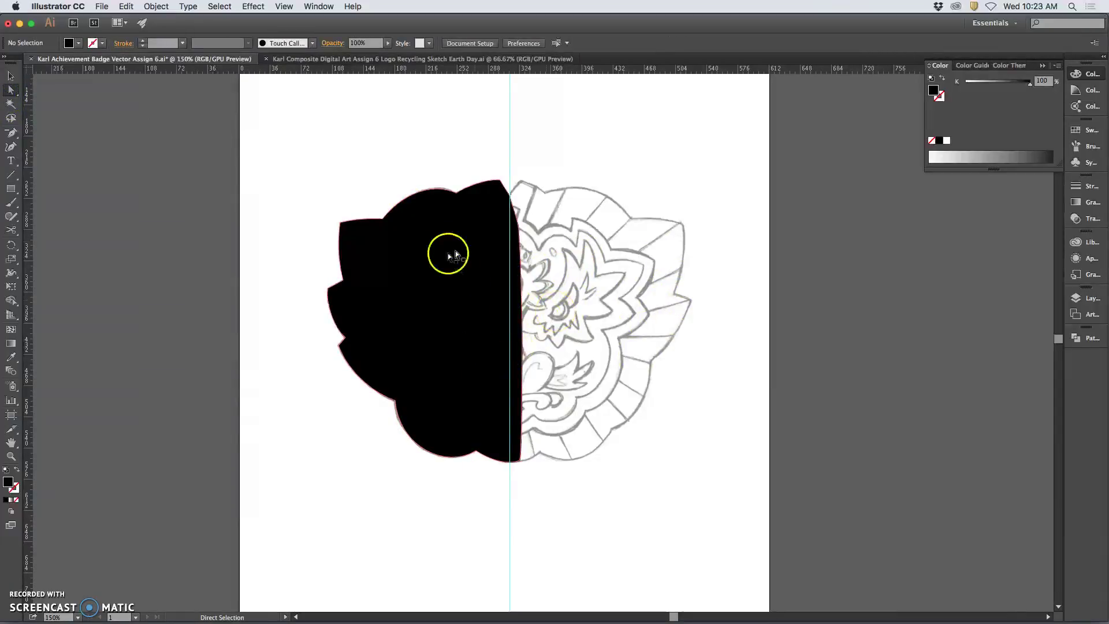
pyautogui.click(1082, 299)
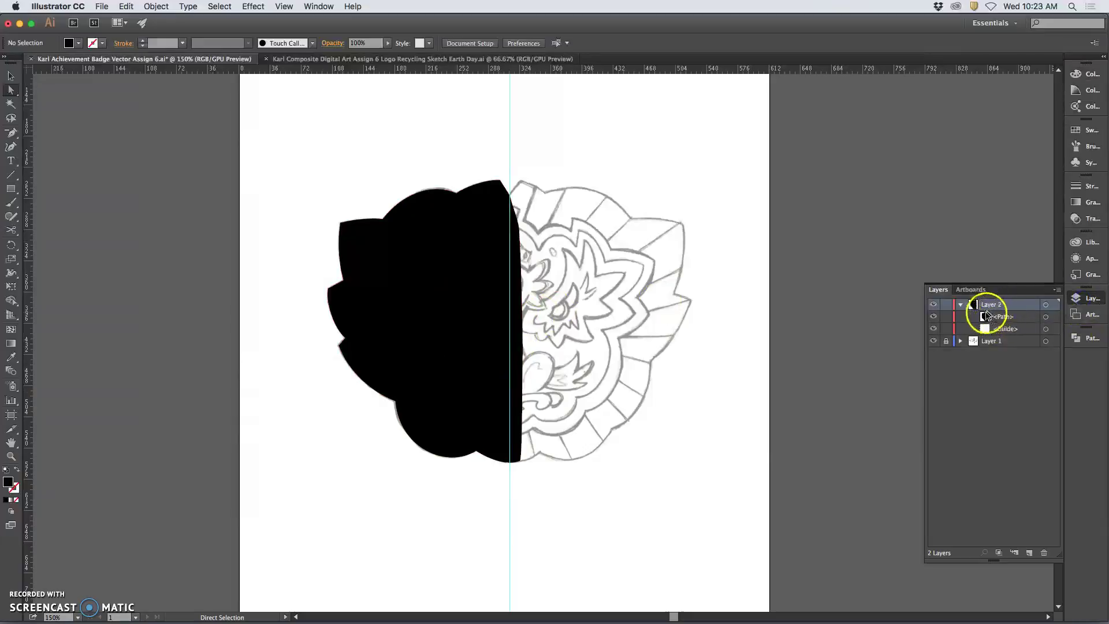
pyautogui.click(1046, 316)
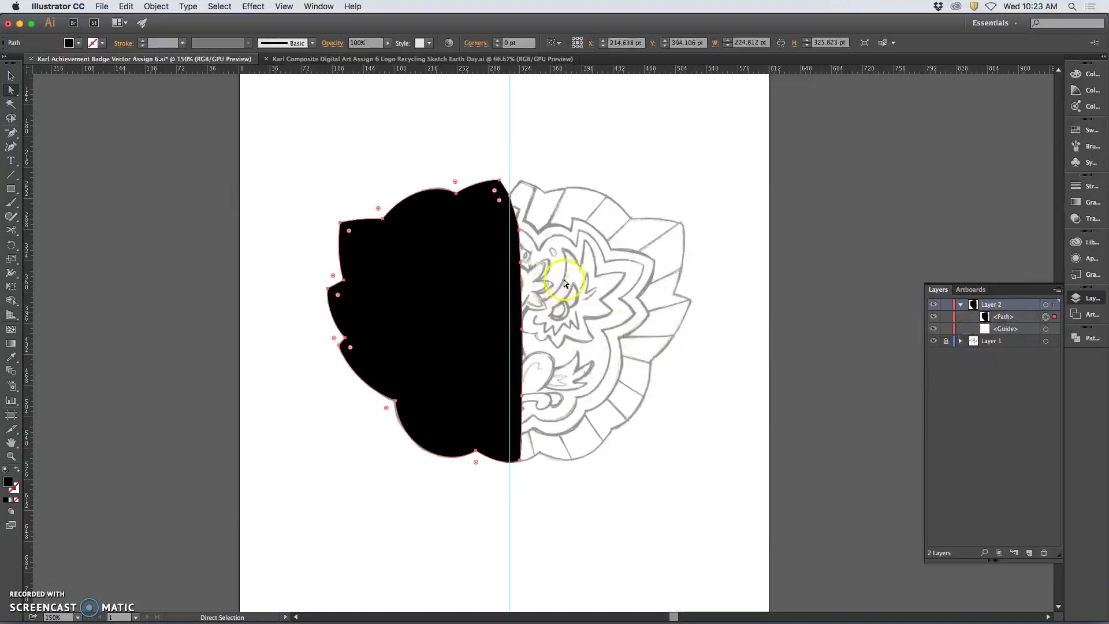
# Step: Copy the selected black half-outline and paste the duplicate in place on Layer 2
pyautogui.click(123, 5)
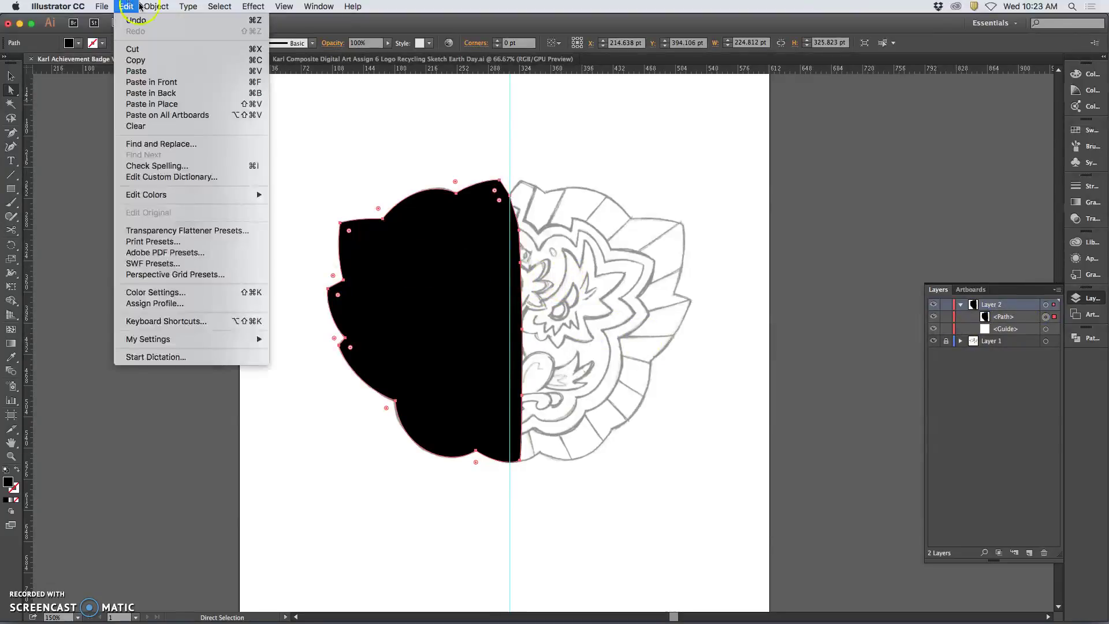
pyautogui.click(134, 60)
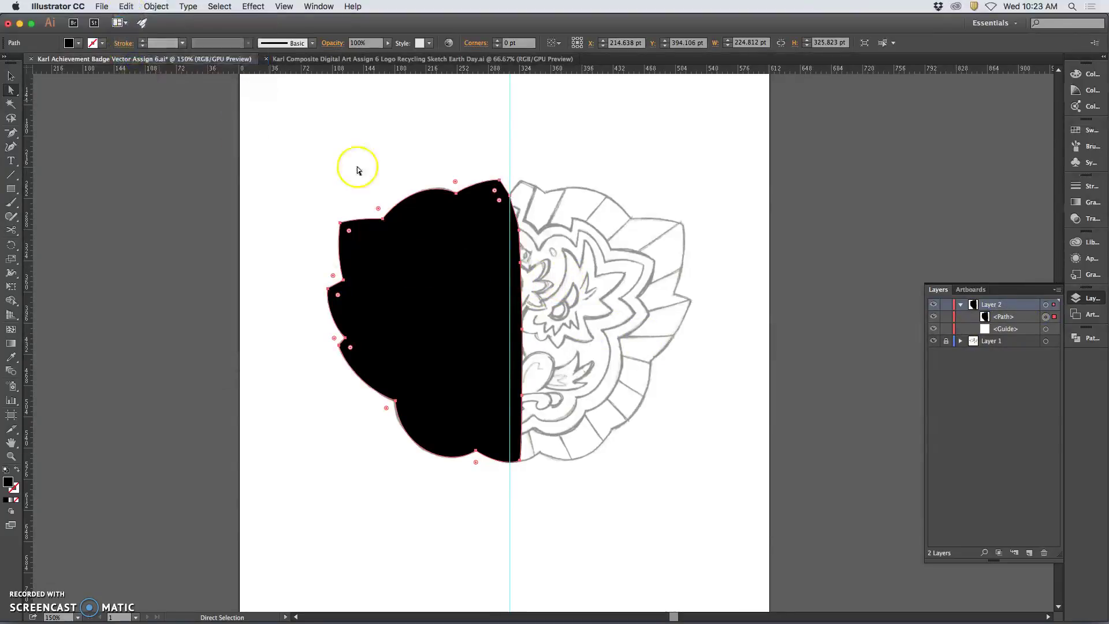
pyautogui.click(126, 6)
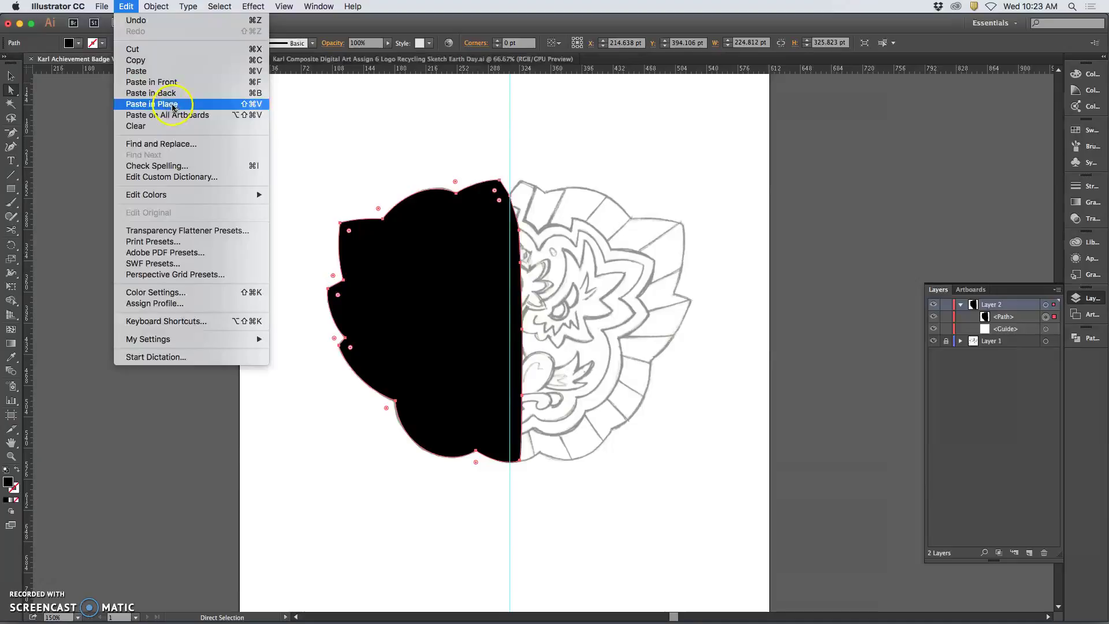
pyautogui.click(171, 103)
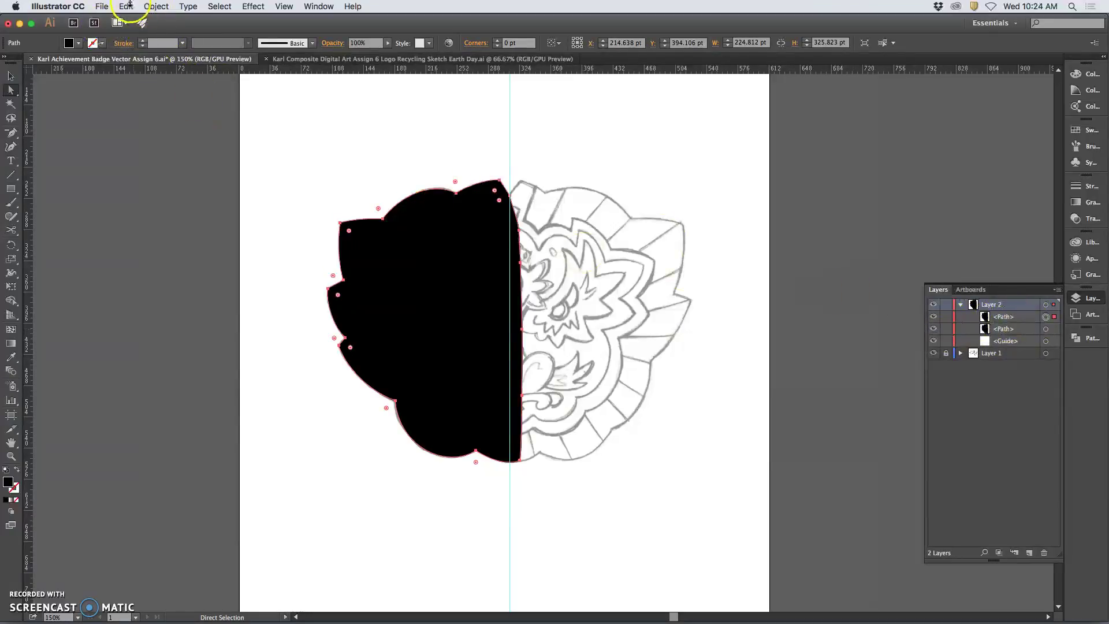
# Step: Reflect the pasted half-outline across the vertical axis
pyautogui.click(154, 6)
pyautogui.moveTo(169, 21)
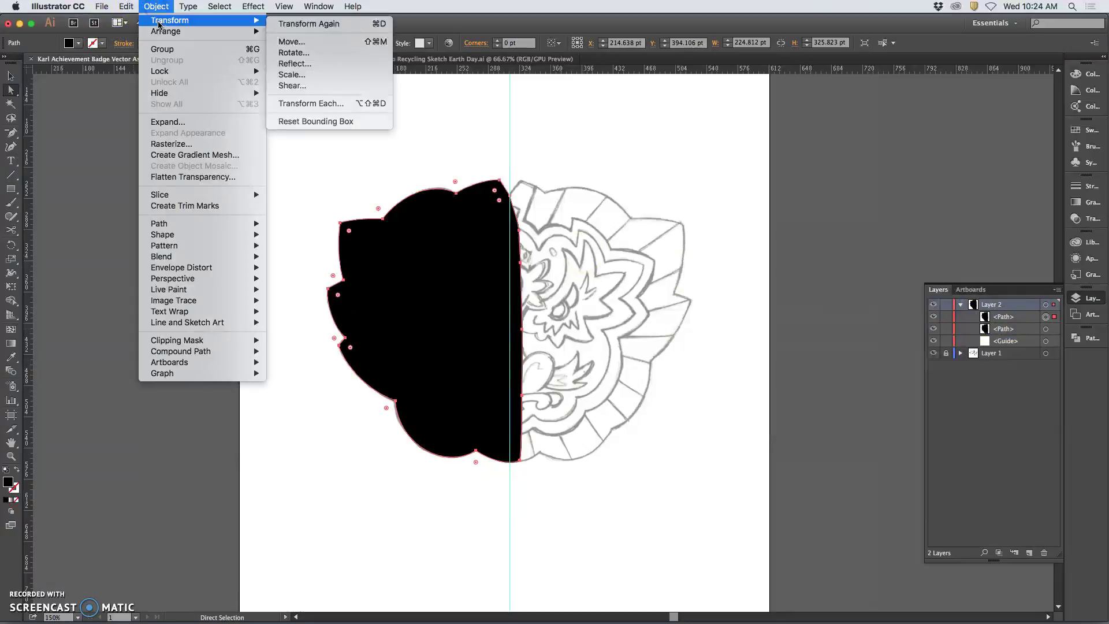
pyautogui.click(333, 67)
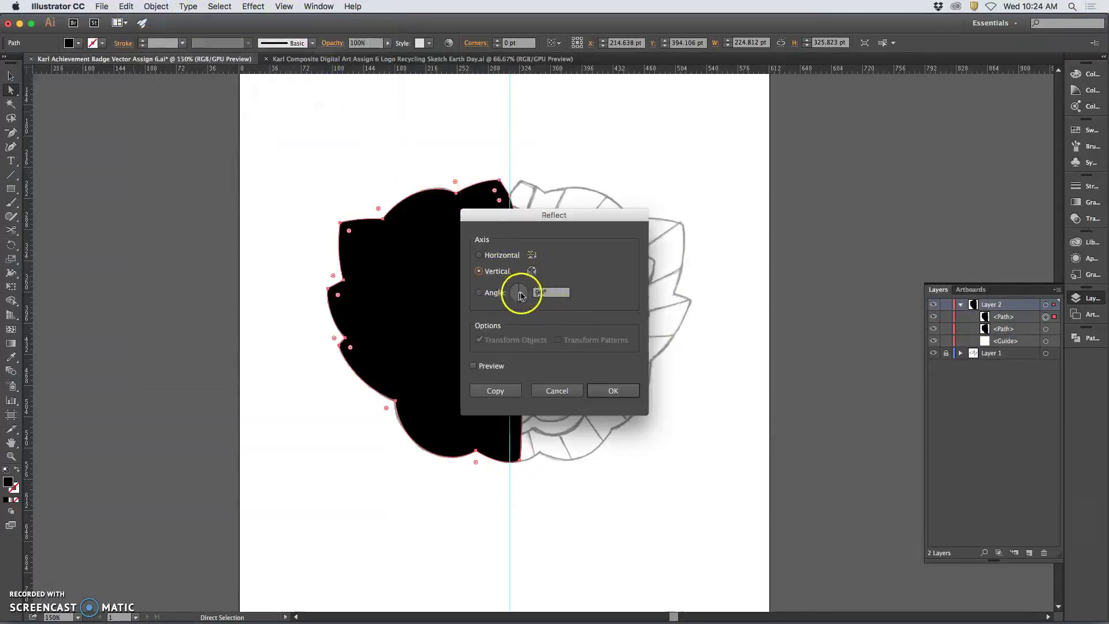
pyautogui.click(612, 392)
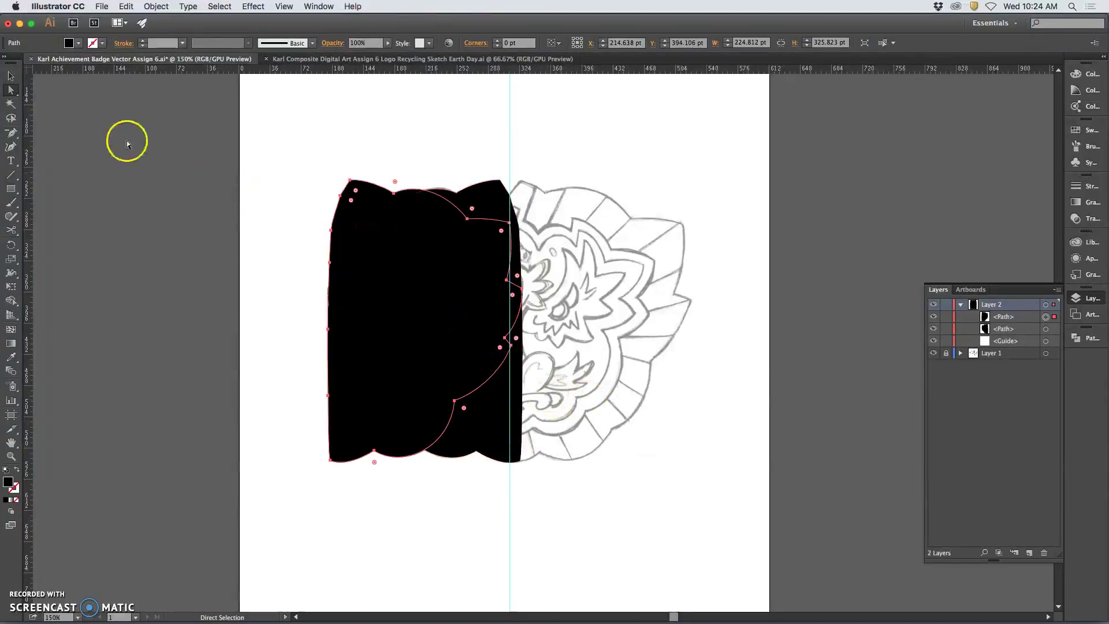
# Step: Move the reflected half across the centre guide onto the right side of the sketch, nudge it slightly left and deselect it
pyautogui.click(11, 76)
pyautogui.click(411, 308)
pyautogui.moveTo(411, 308)
pyautogui.mouseDown()
pyautogui.moveTo(602, 292)
pyautogui.moveTo(581, 293)
pyautogui.mouseUp()
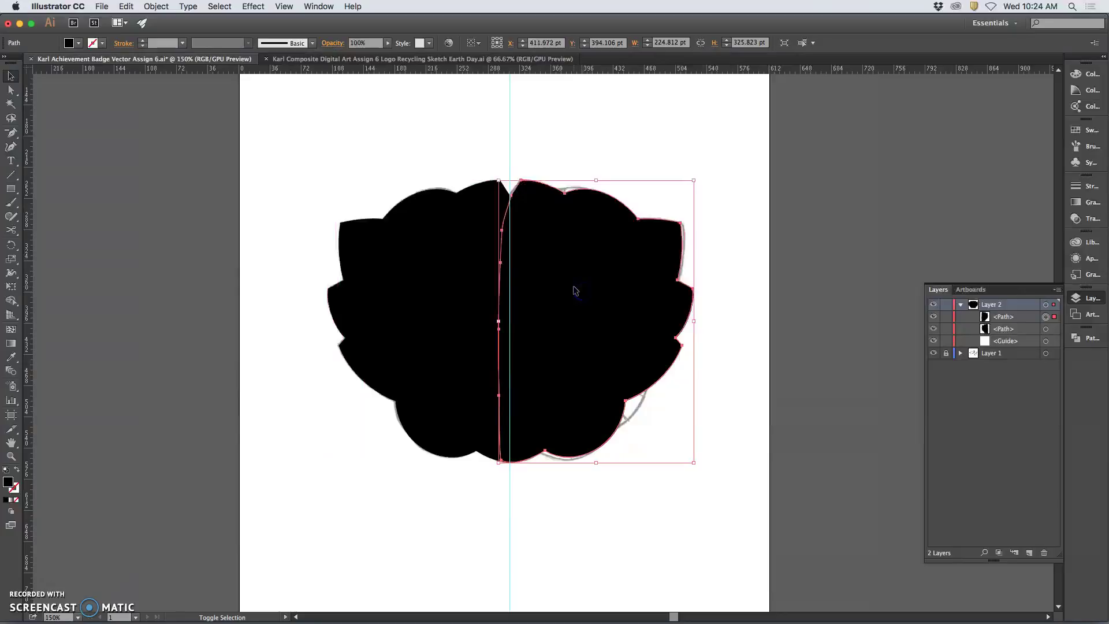
pyautogui.press('super+equal')
pyautogui.press('super+equal')
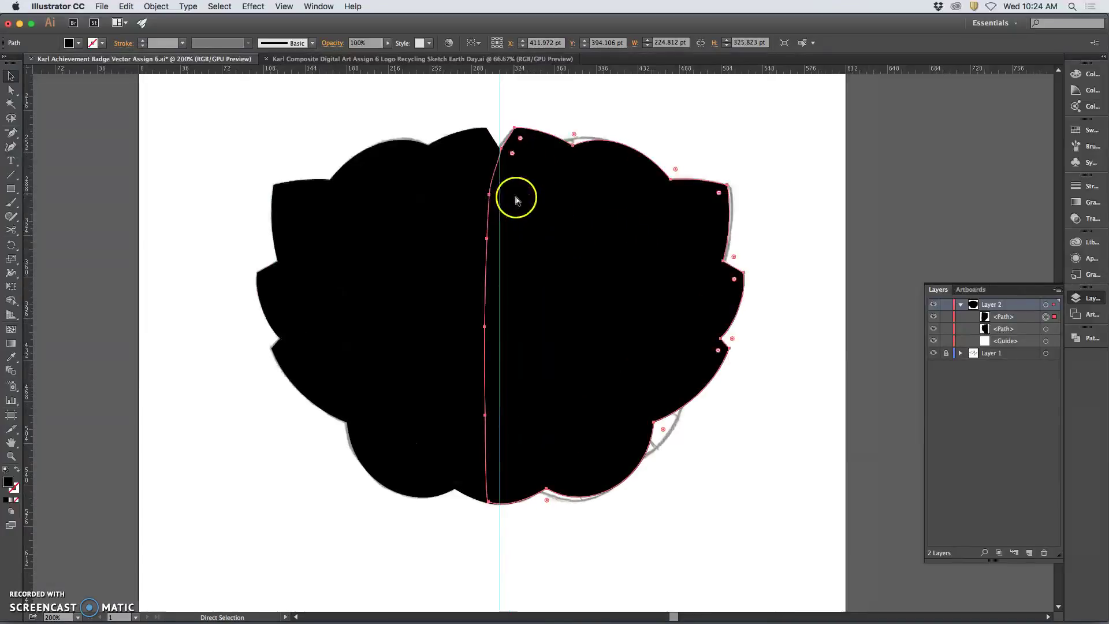
pyautogui.scroll(6, 494, 191)
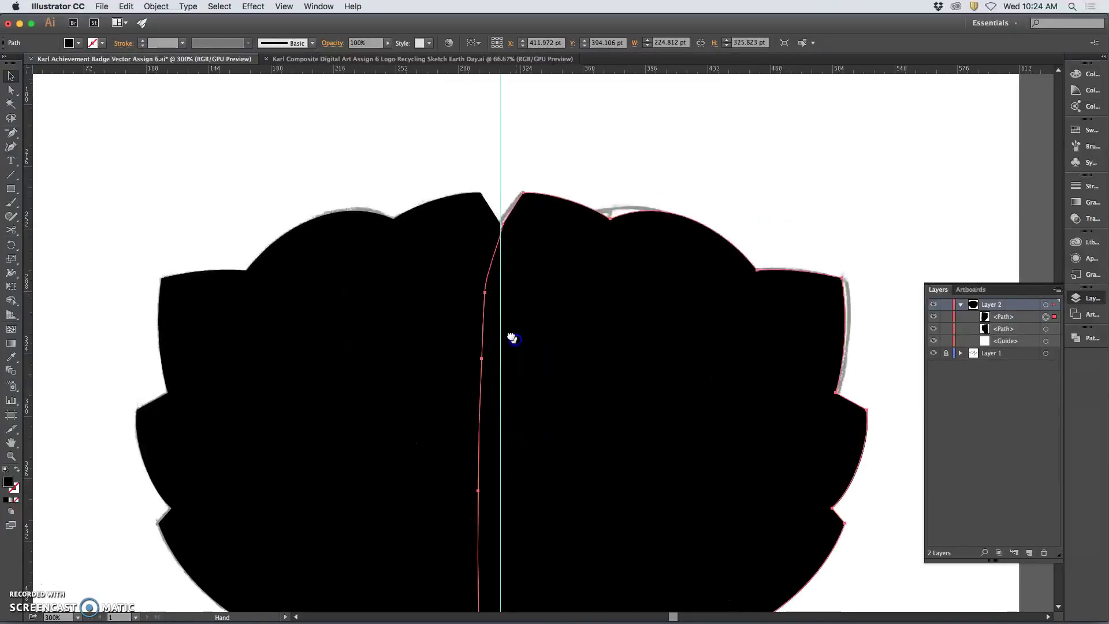
pyautogui.press('Left')
pyautogui.click(559, 158)
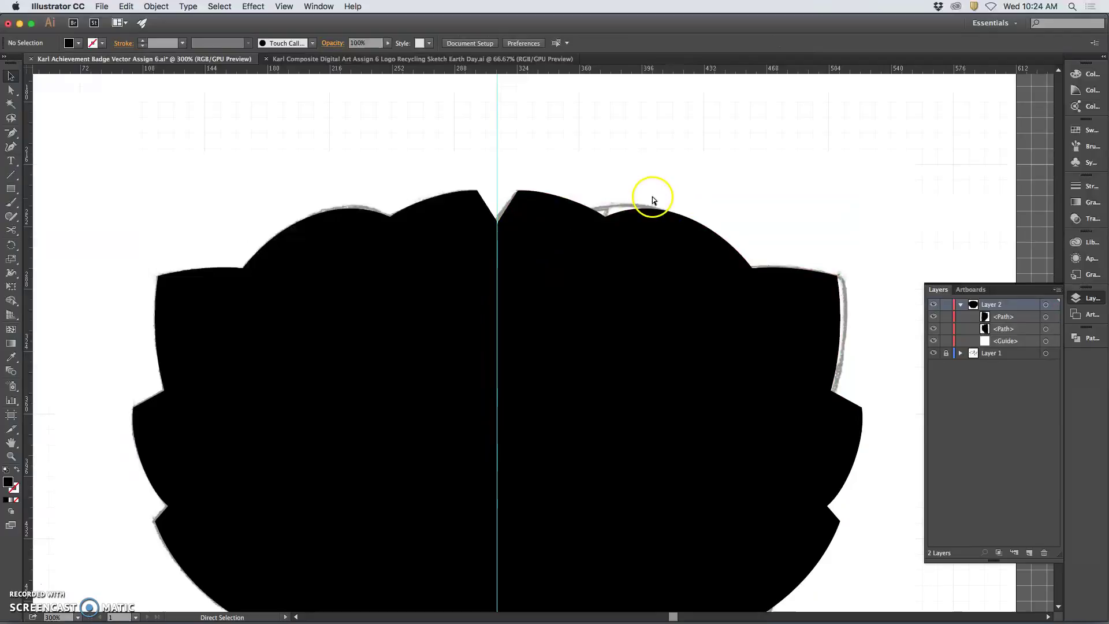
# Step: Hide the guides and shift the right half so its top notch corner meets the left half's corner
pyautogui.press('super+semicolon')
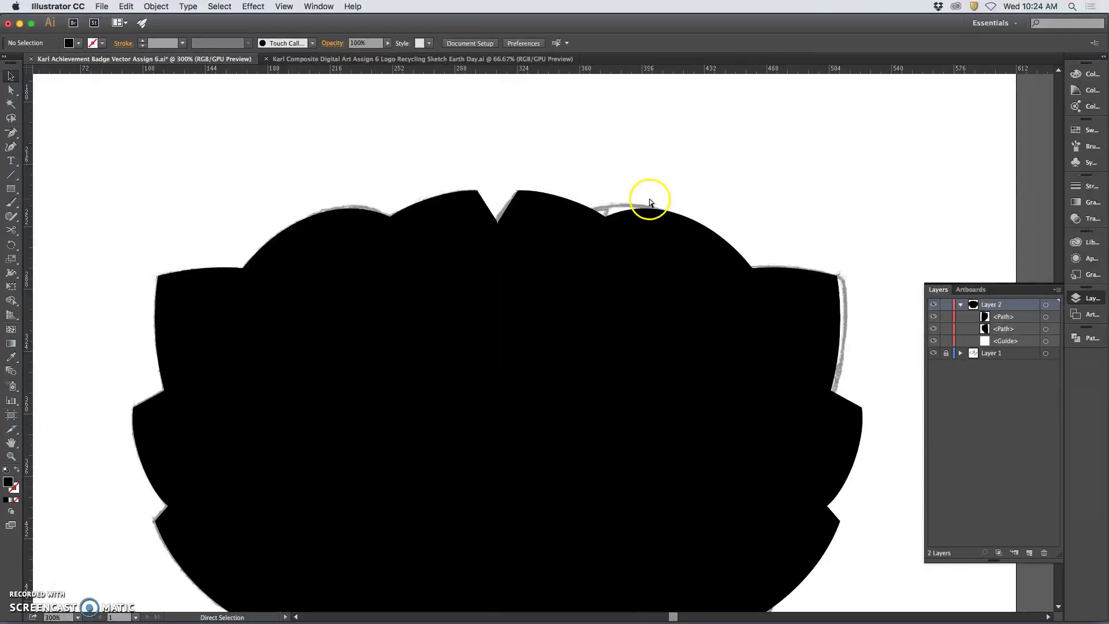
pyautogui.press('super+equal')
pyautogui.press('super+equal')
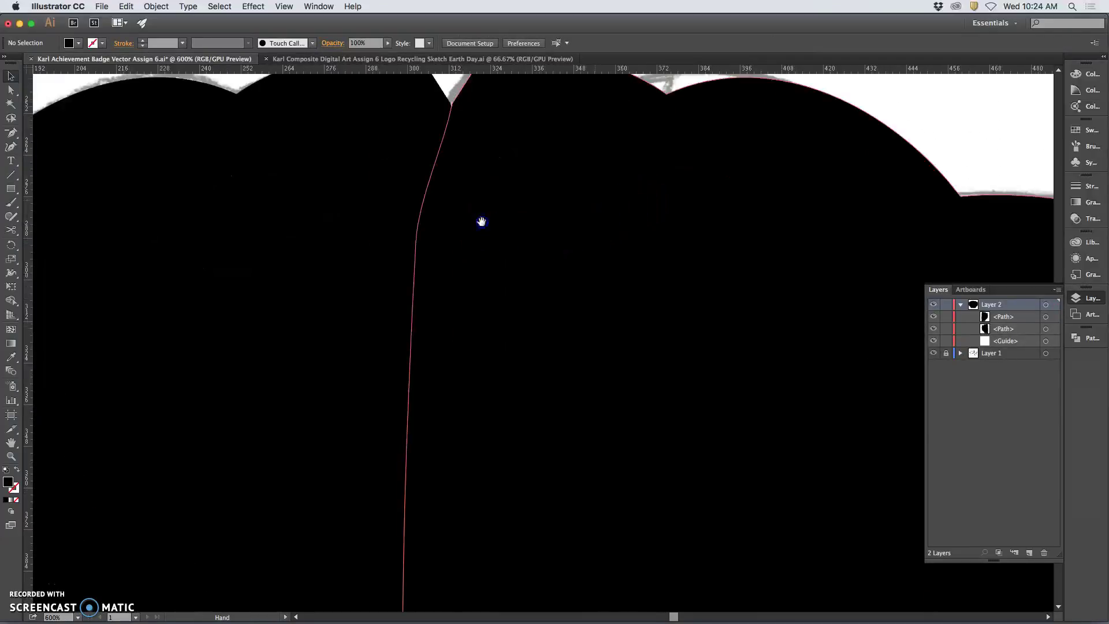
pyautogui.moveTo(483, 220); pyautogui.dragTo(484, 398)
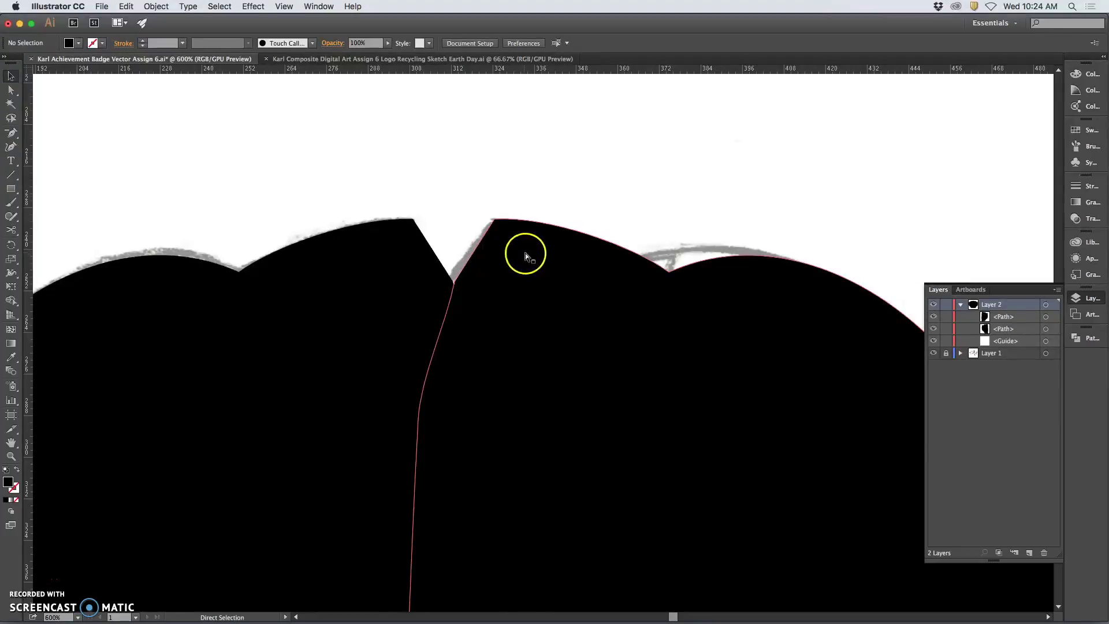
pyautogui.press('super+equal')
pyautogui.press('super+equal')
pyautogui.press('super+equal')
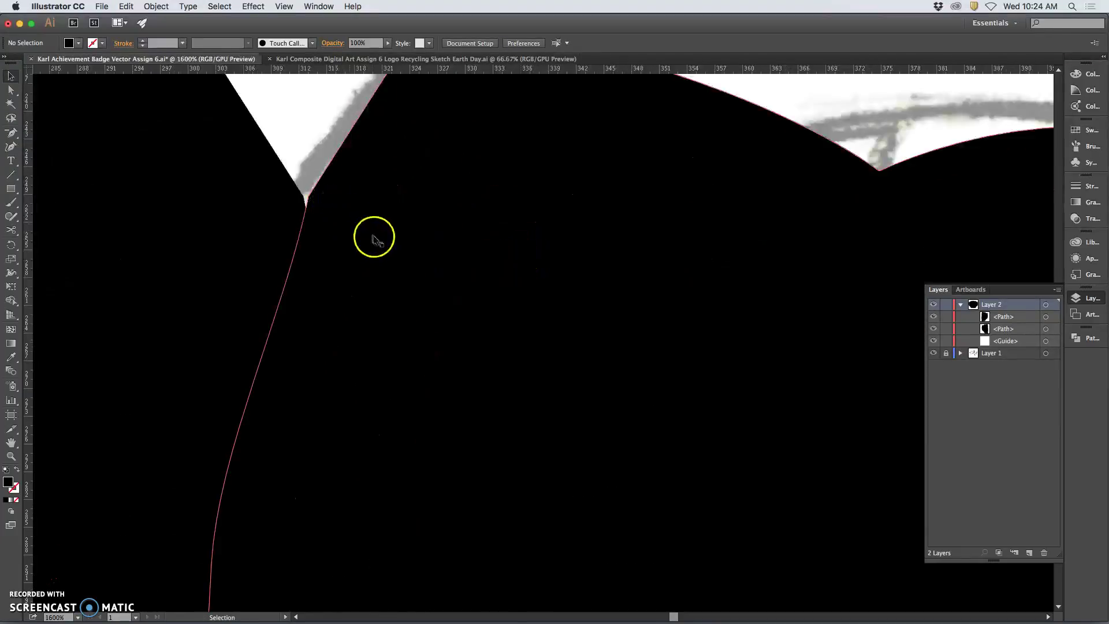
pyautogui.click(391, 243)
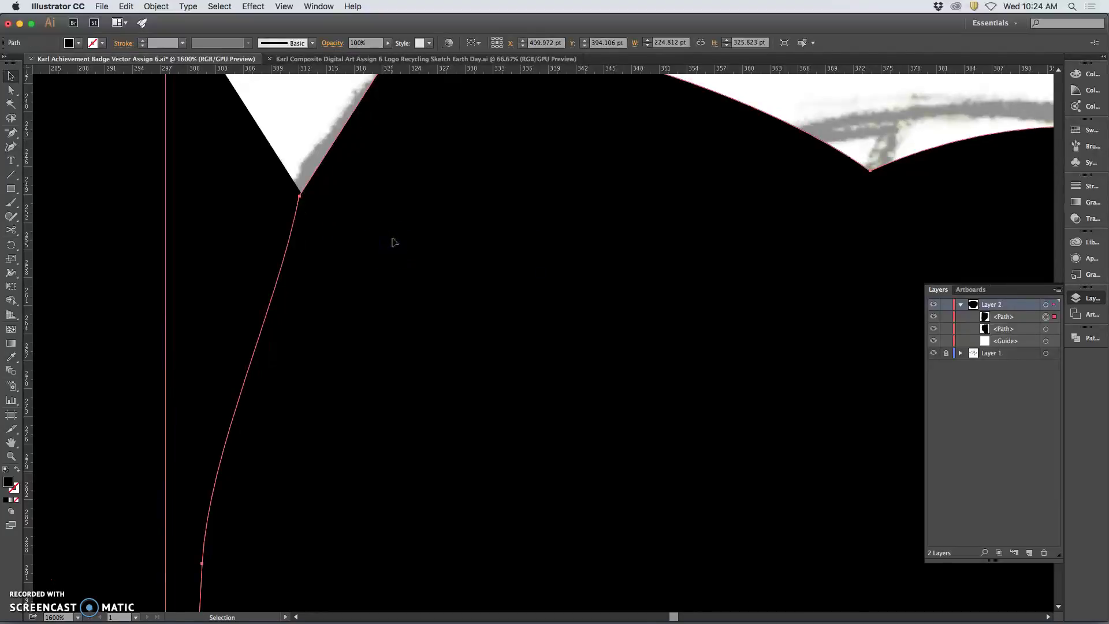
pyautogui.press('super+equal')
pyautogui.moveTo(270, 221); pyautogui.dragTo(513, 353)
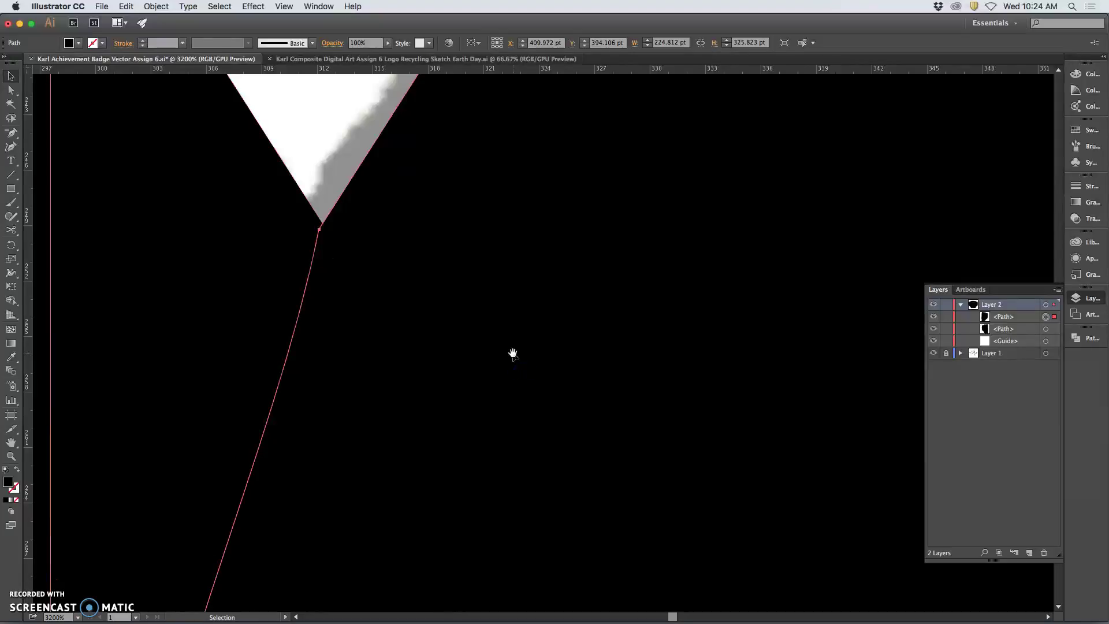
pyautogui.press('Right')
pyautogui.moveTo(390, 231); pyautogui.dragTo(406, 226)
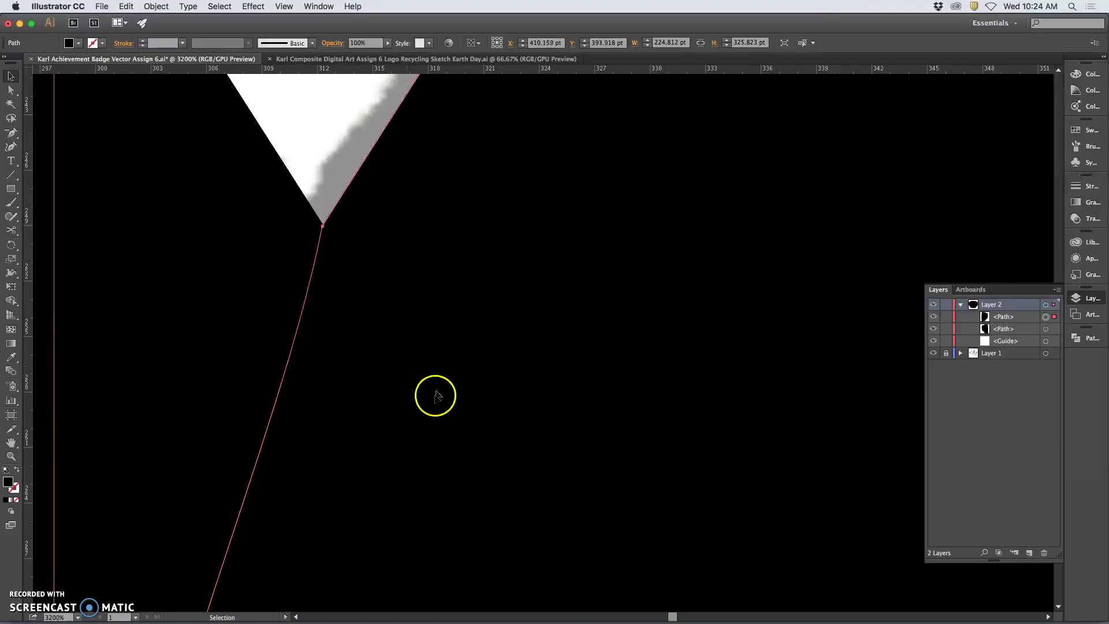
# Step: Show the guides and fine-tune both halves so their notch points meet exactly on the centre guide
pyautogui.press('super+minus')
pyautogui.press('super+semicolon')
pyautogui.press('v')
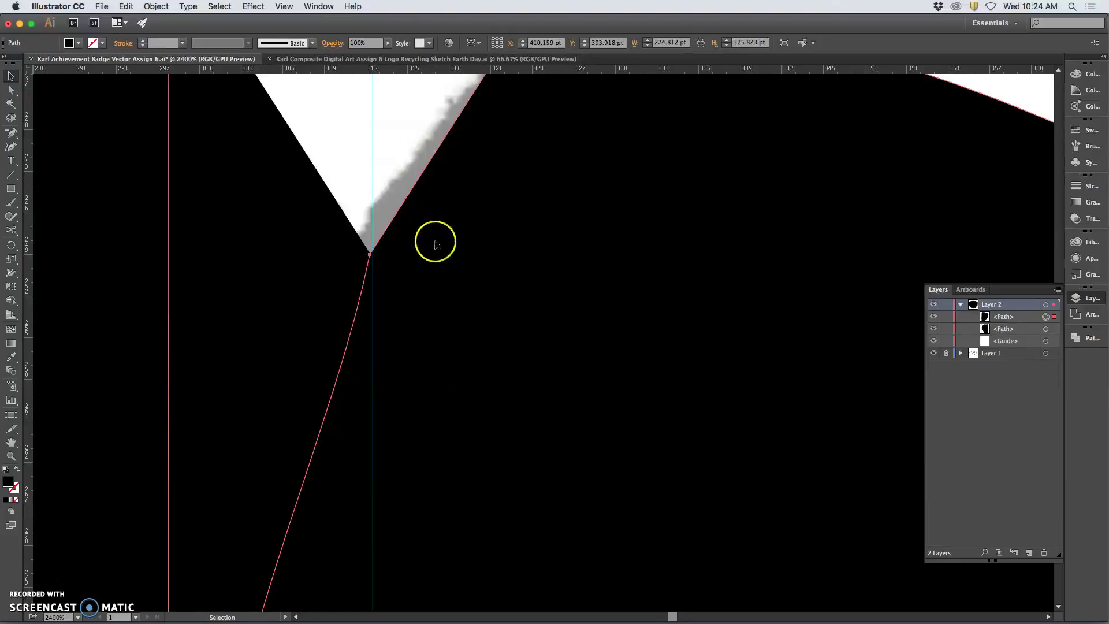
pyautogui.click(129, 289)
pyautogui.click(131, 288)
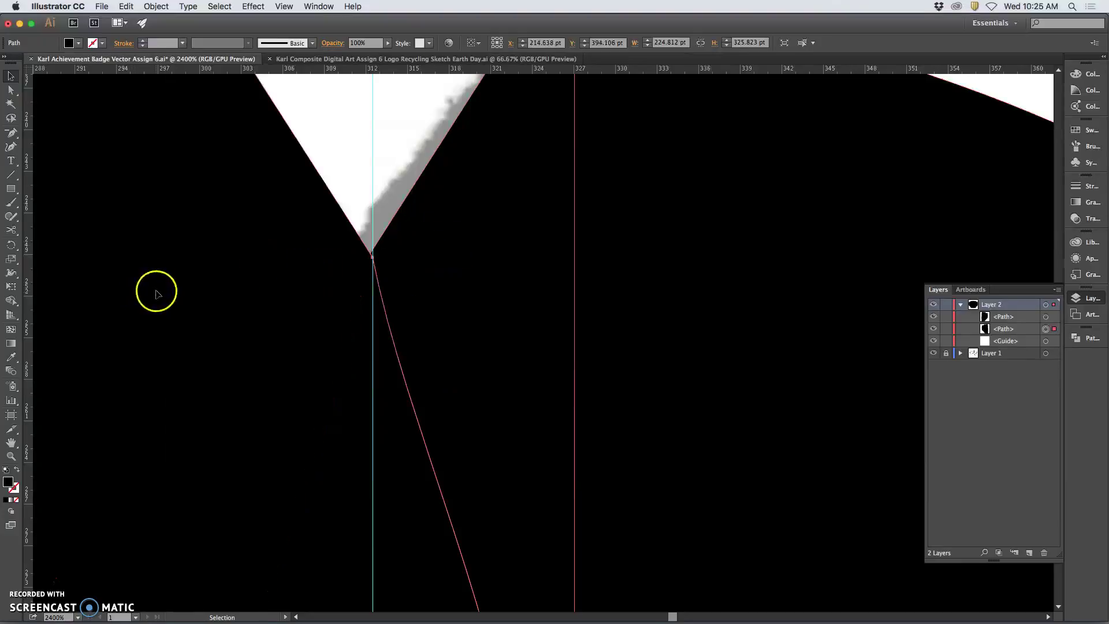
pyautogui.moveTo(158, 295); pyautogui.dragTo(156, 294)
pyautogui.click(470, 240)
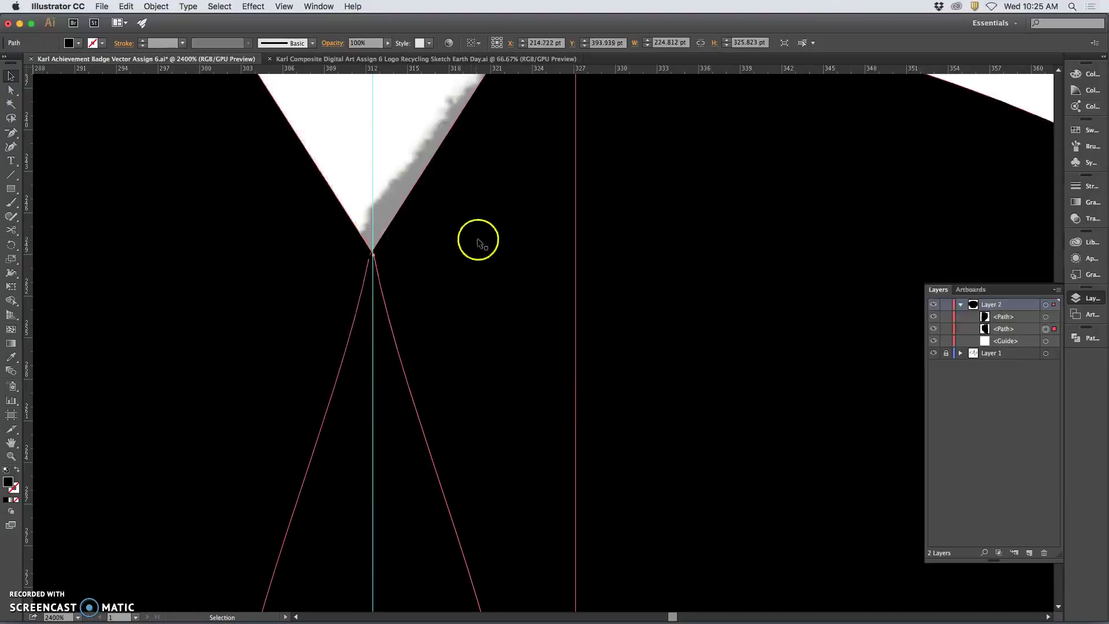
pyautogui.moveTo(472, 245); pyautogui.dragTo(473, 245)
pyautogui.click(401, 181)
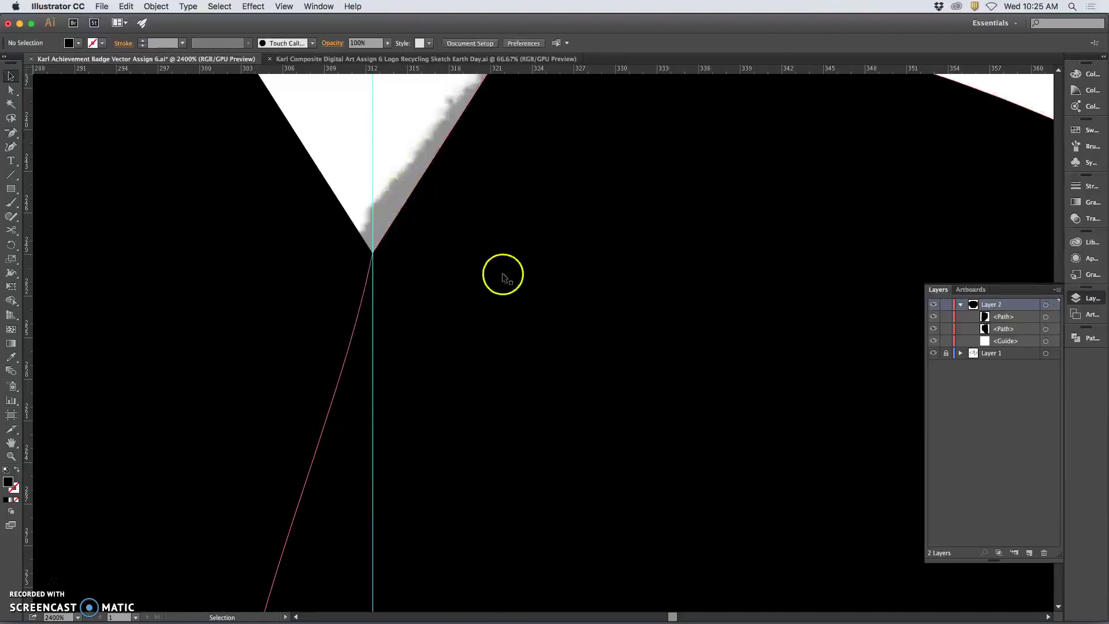
# Step: Hide the guides and the Layer 1 sketch to check the complete black badge silhouette
pyautogui.press('super+semicolon')
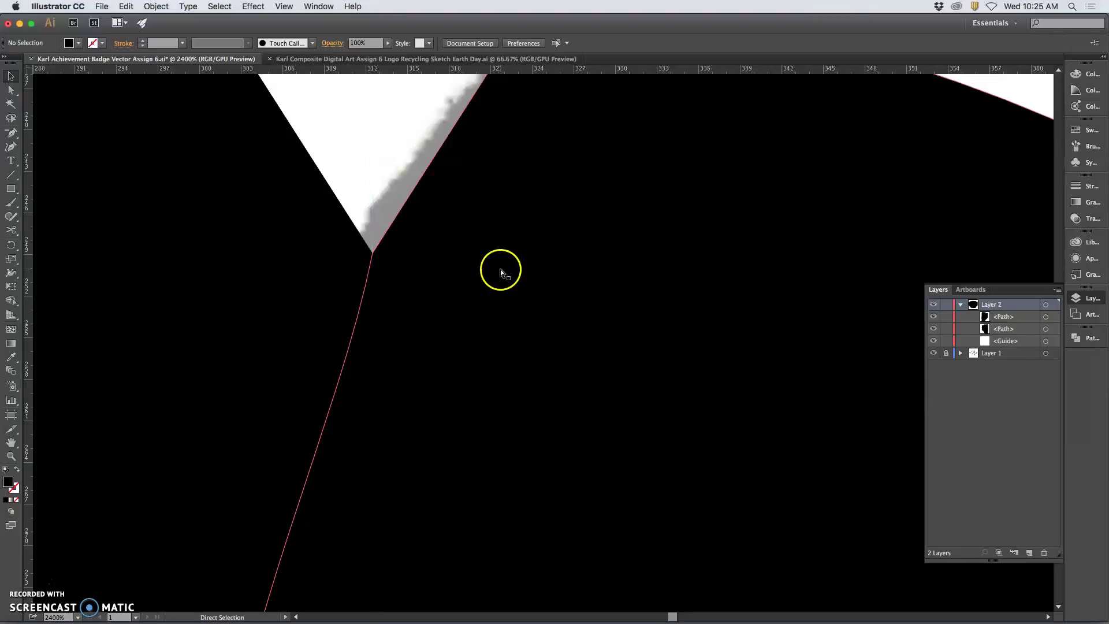
pyautogui.press('super+minus')
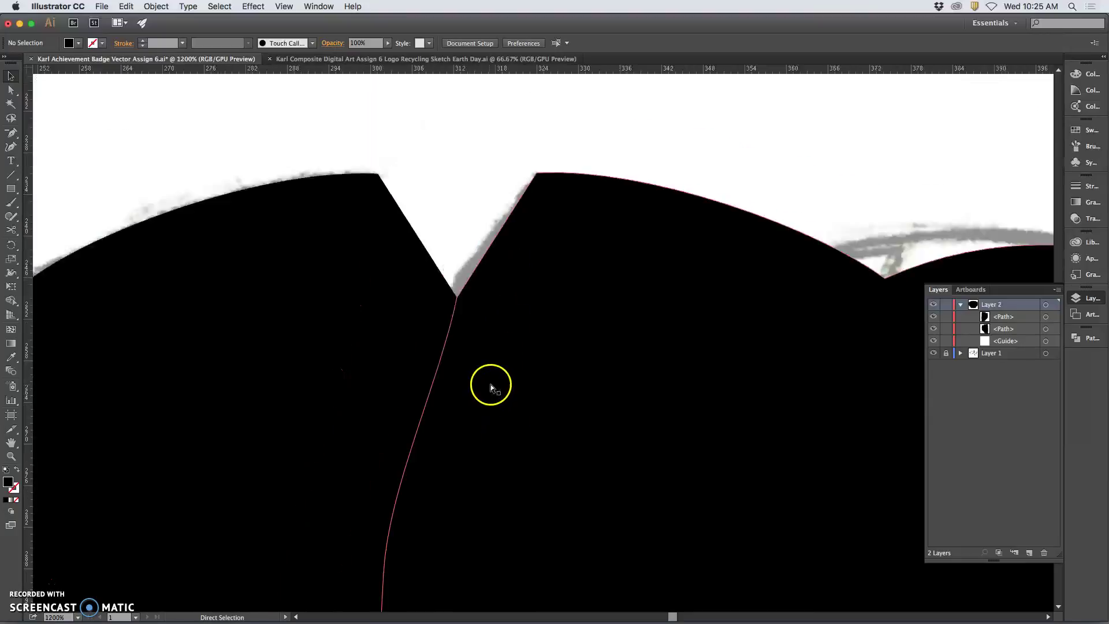
pyautogui.press('super+minus')
pyautogui.moveTo(520, 372); pyautogui.dragTo(495, 254)
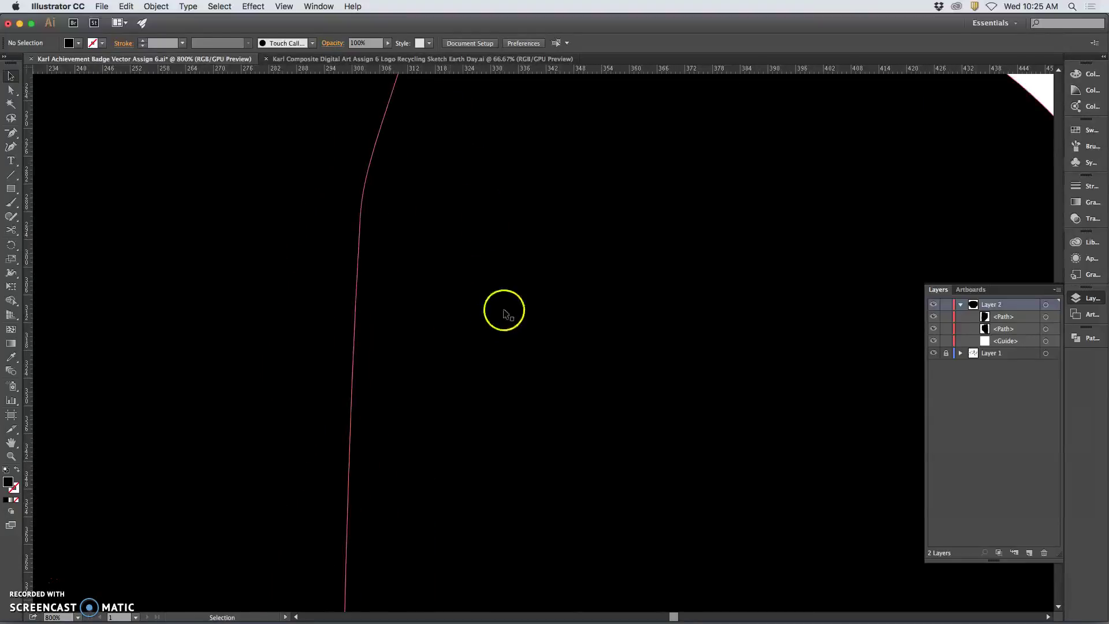
pyautogui.press('super+minus')
pyautogui.press('super+minus')
pyautogui.press('super+minus')
pyautogui.press('super+minus')
pyautogui.moveTo(532, 383); pyautogui.dragTo(474, 216)
pyautogui.click(933, 353)
pyautogui.press('a')
pyautogui.press('super+apostrophe')
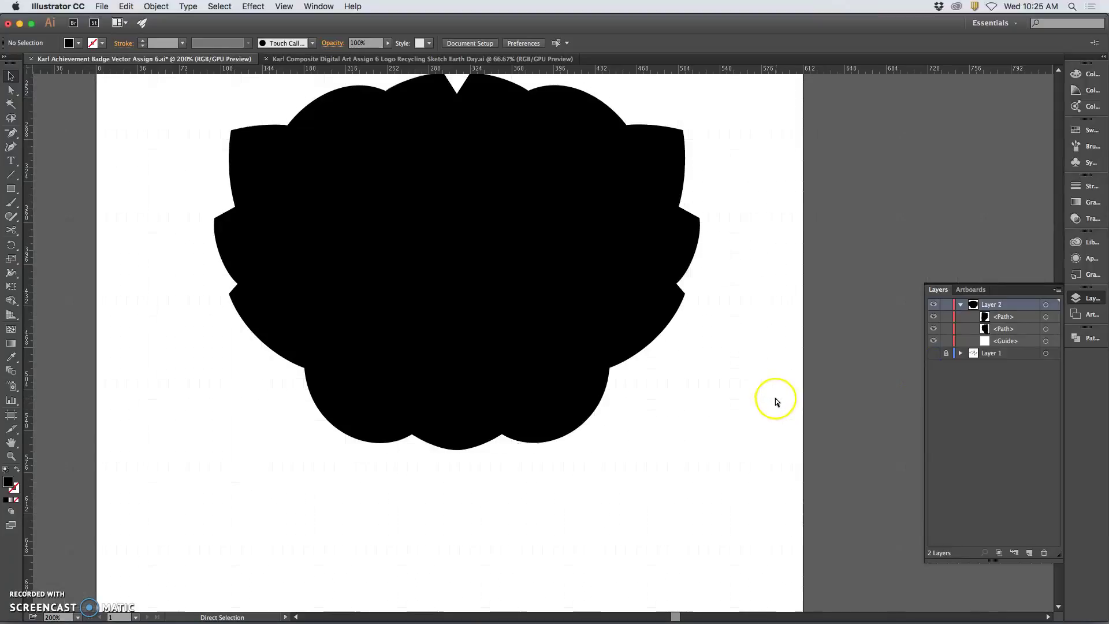
pyautogui.press('v')
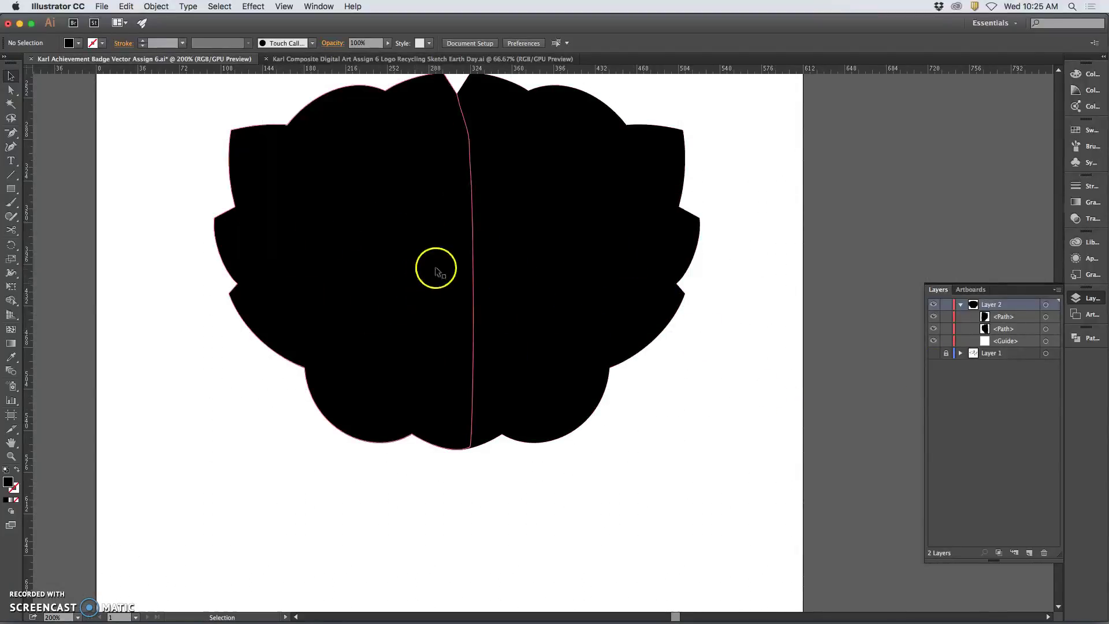
pyautogui.press('super+minus')
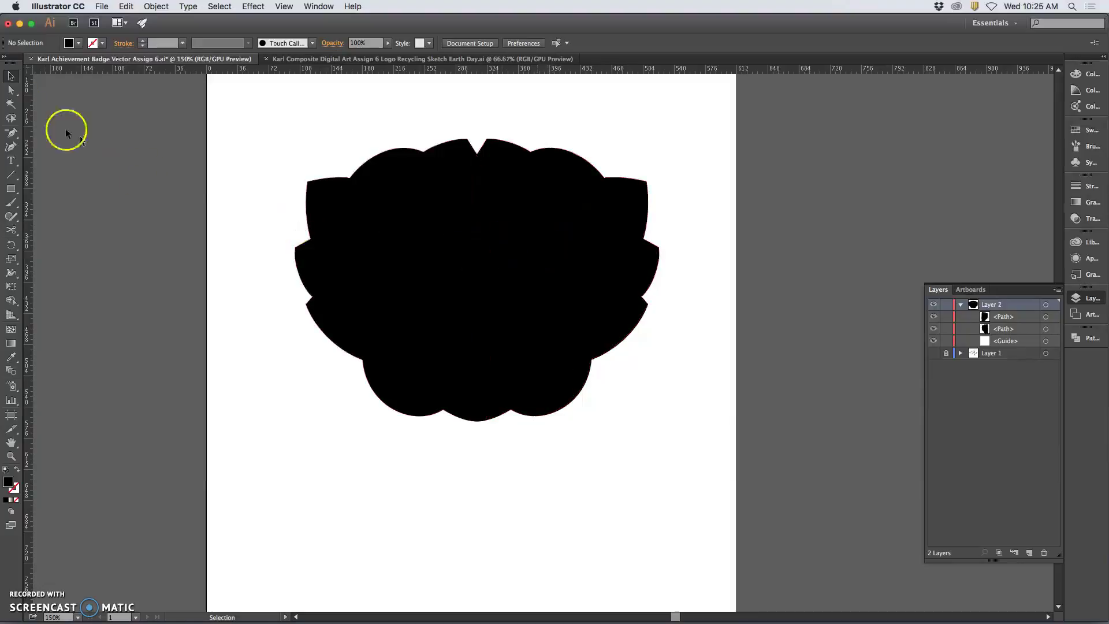
# Step: Select both half paths on Layer 2 and merge them into one shape with the Pathfinder's Unite mode
pyautogui.click(1046, 317)
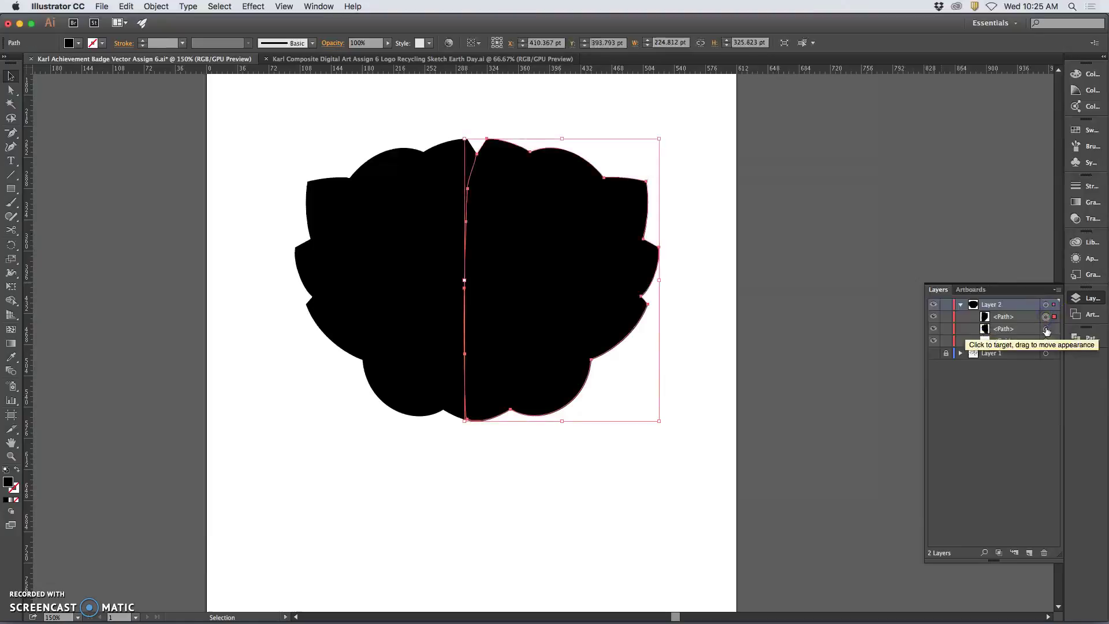
pyautogui.keyDown('shift'); pyautogui.click(1045, 329); pyautogui.keyUp('shift')
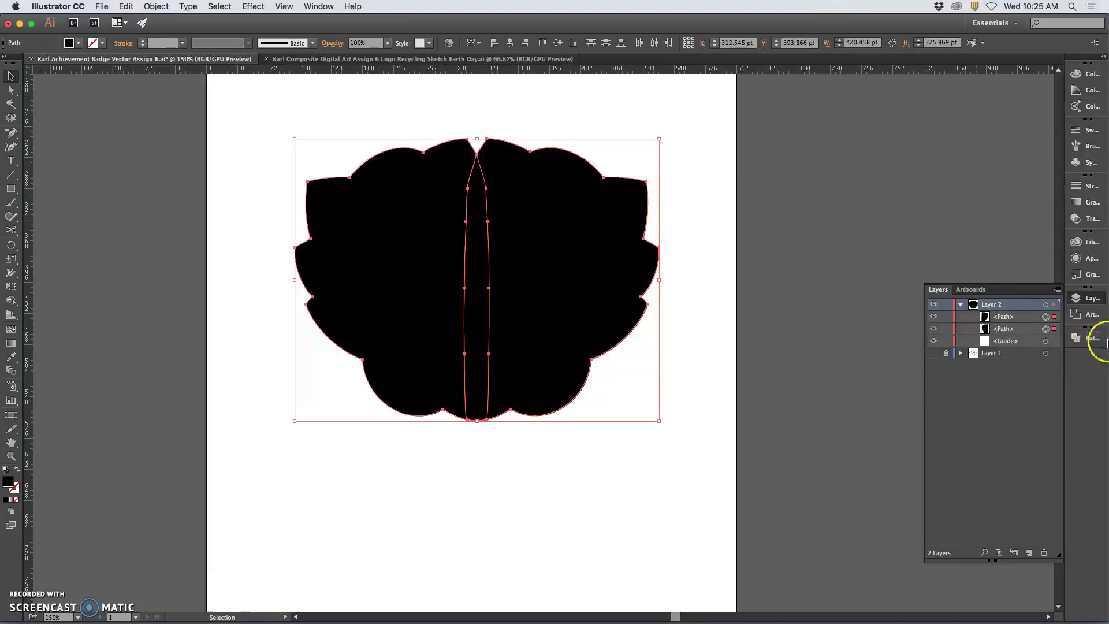
pyautogui.click(319, 6)
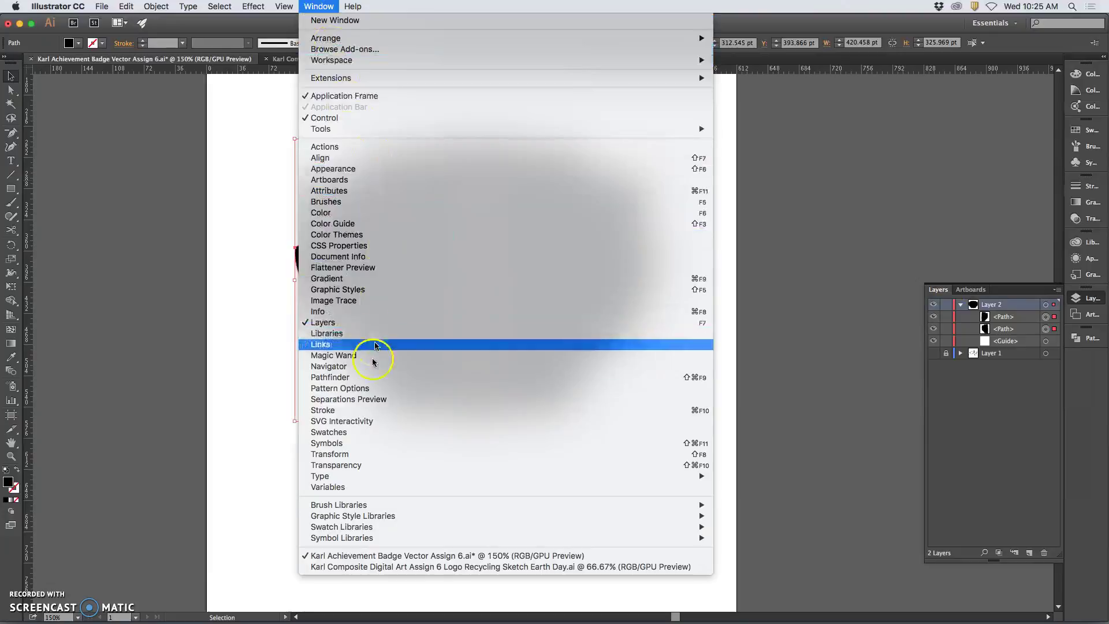
pyautogui.click(336, 378)
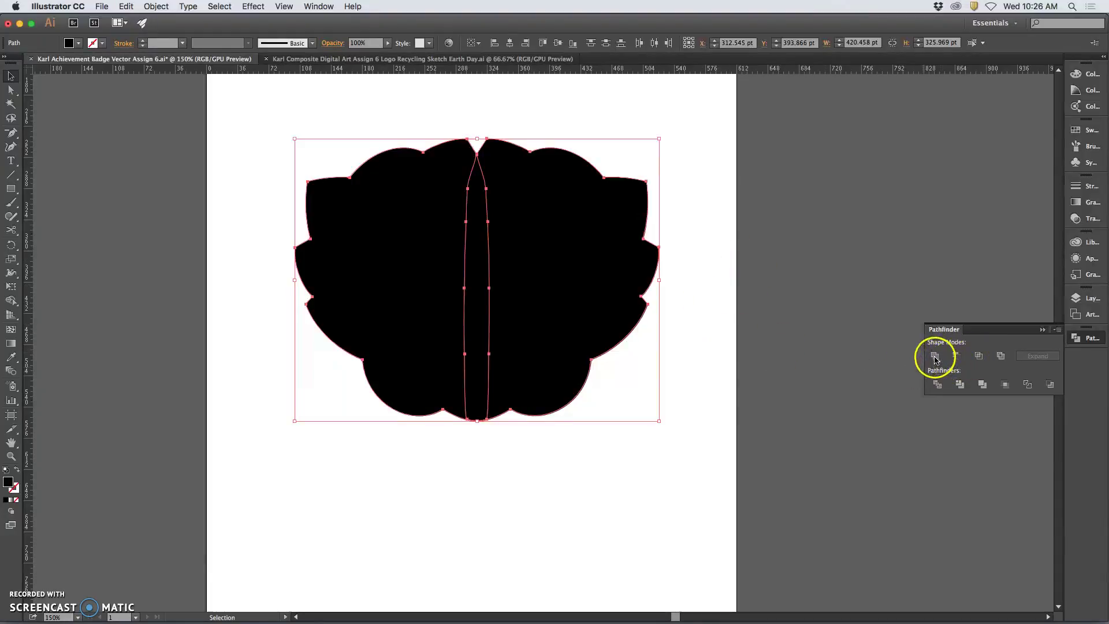
pyautogui.click(935, 356)
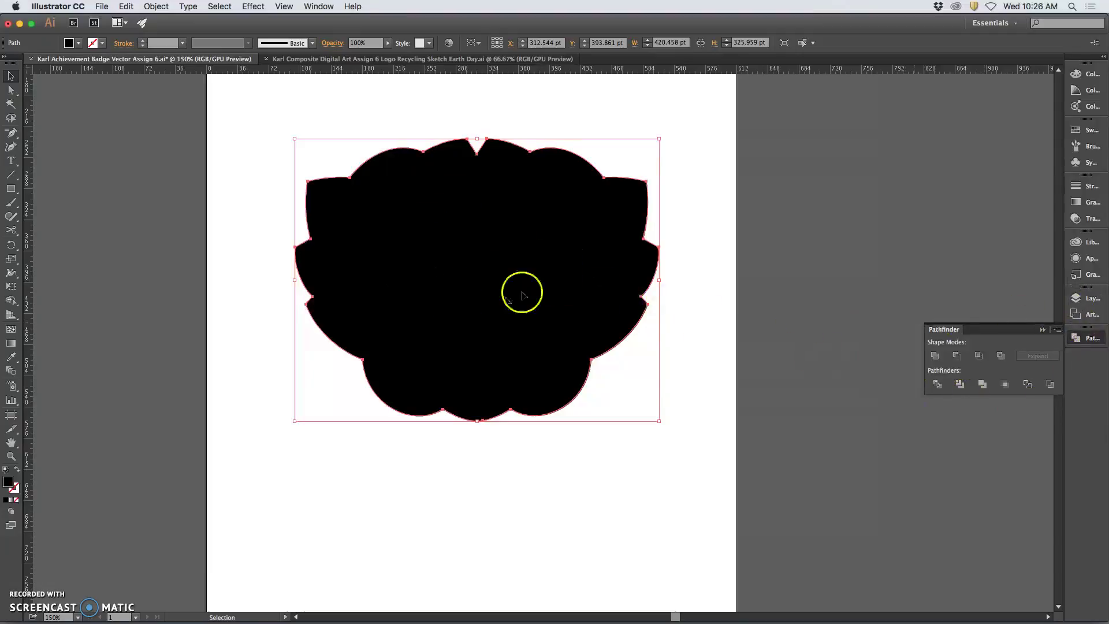
# Step: Show the Layer 1 sketch again and hide Layer 2 with the black badge shape
pyautogui.click(1076, 299)
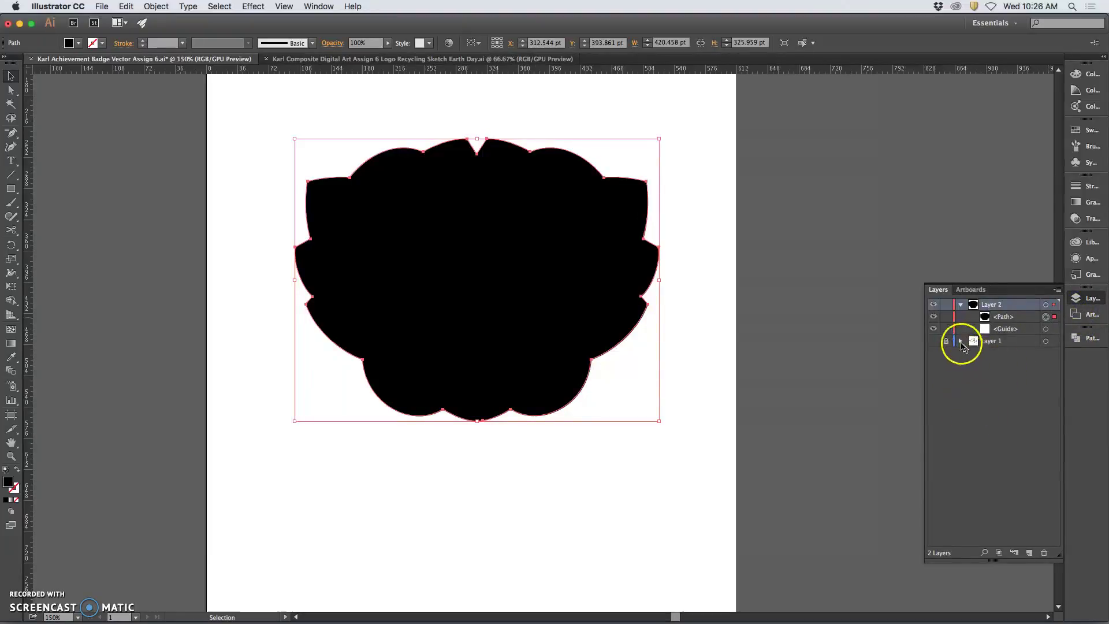
pyautogui.click(934, 343)
pyautogui.click(934, 306)
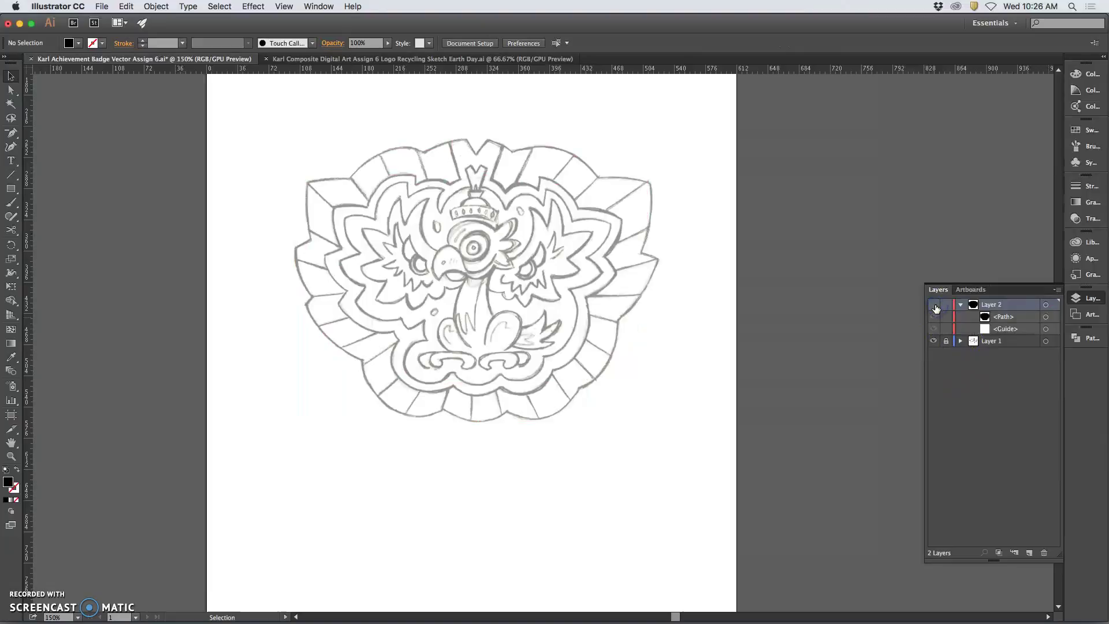
# Step: Show Layer 2 again and duplicate the black badge silhouette in place
pyautogui.moveTo(501, 184); pyautogui.dragTo(522, 186)
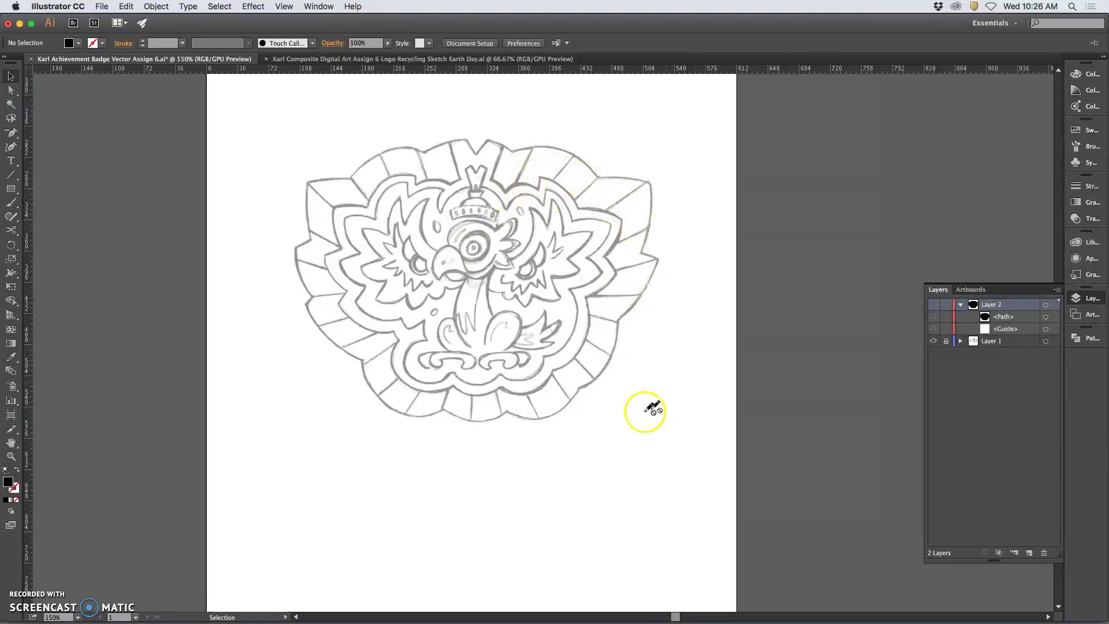
pyautogui.click(933, 305)
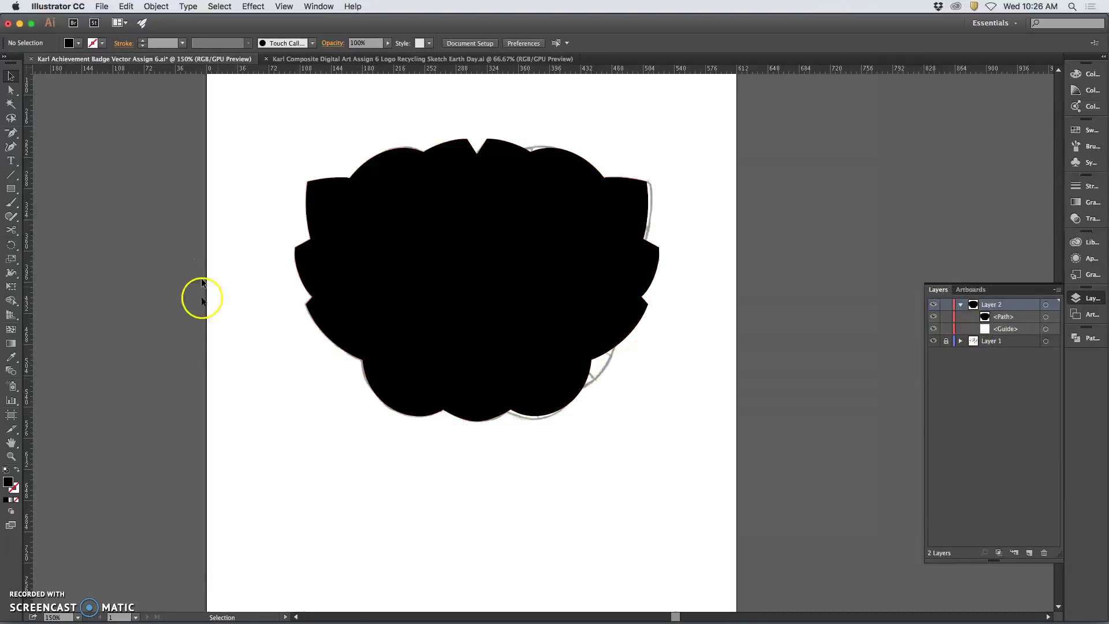
pyautogui.click(1045, 316)
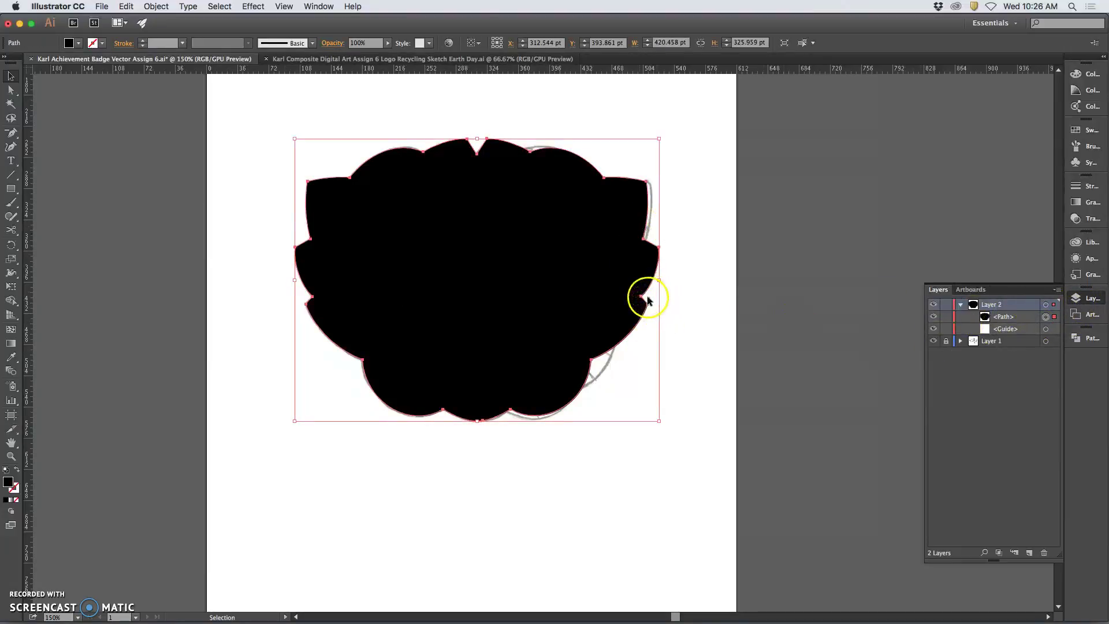
pyautogui.click(126, 6)
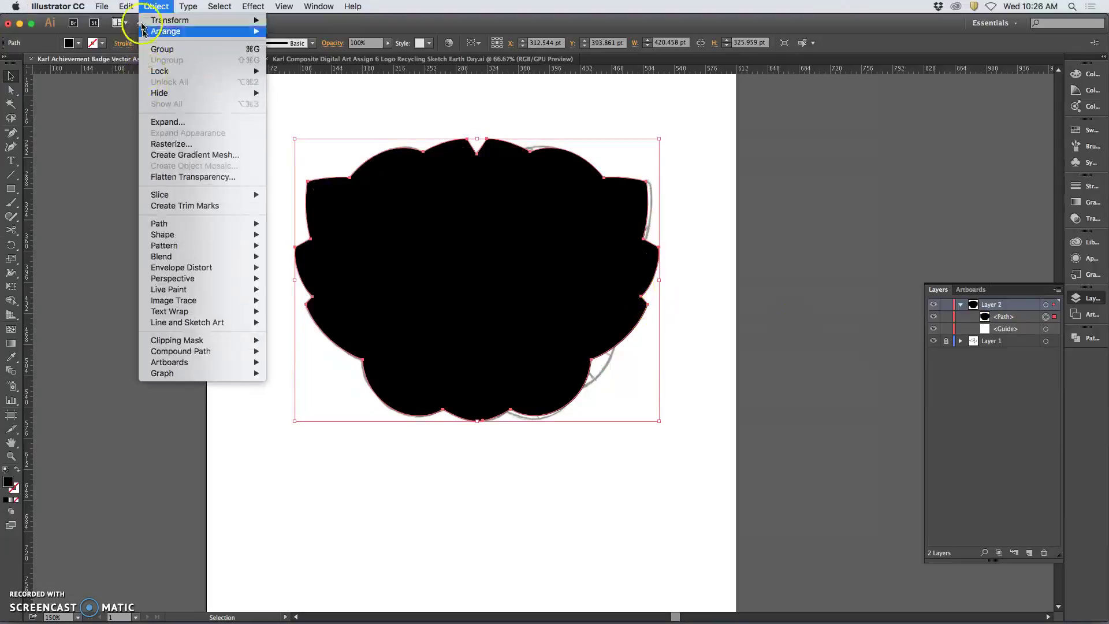
pyautogui.moveTo(126, 7)
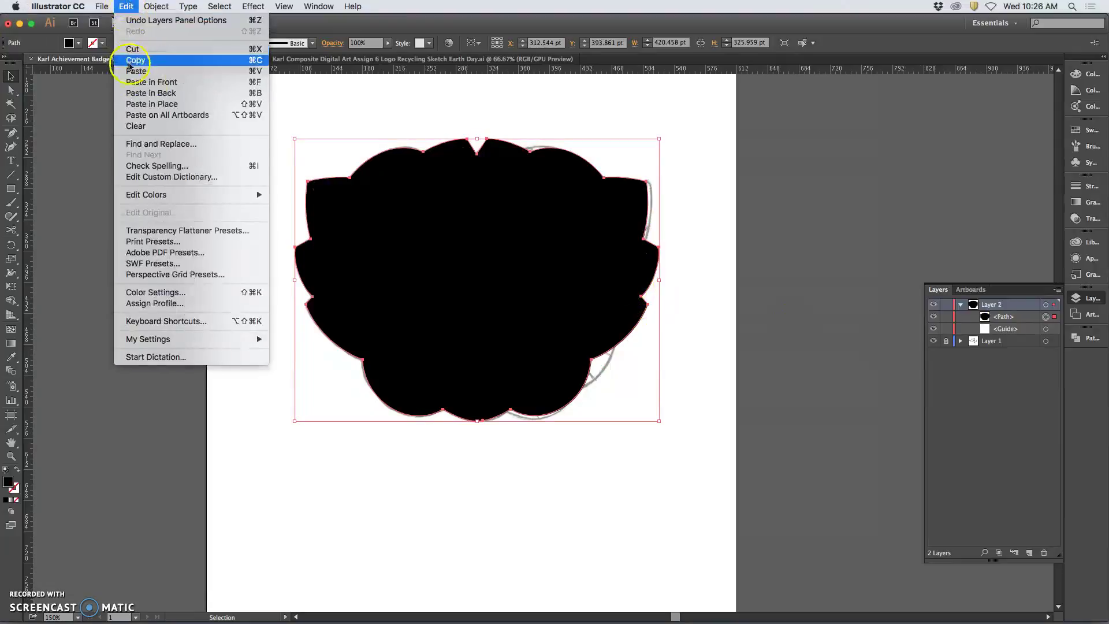
pyautogui.click(162, 106)
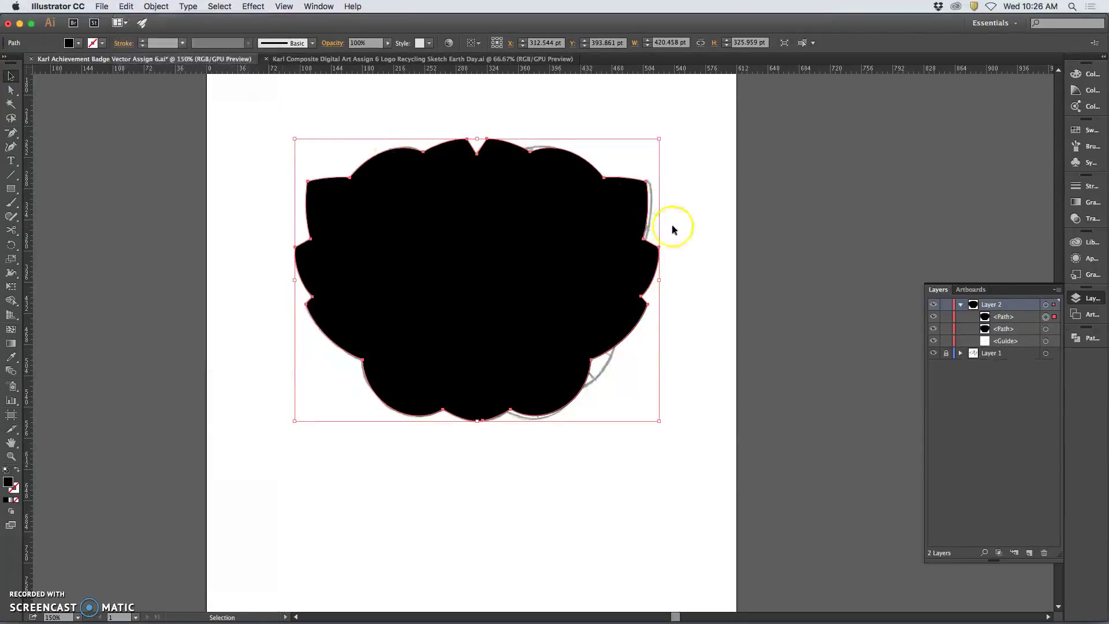
# Step: Fill the silhouette copy with light red FF6666 and scale it down proportionally about its centre to about 328 × 254 pt
pyautogui.doubleClick(7, 483)
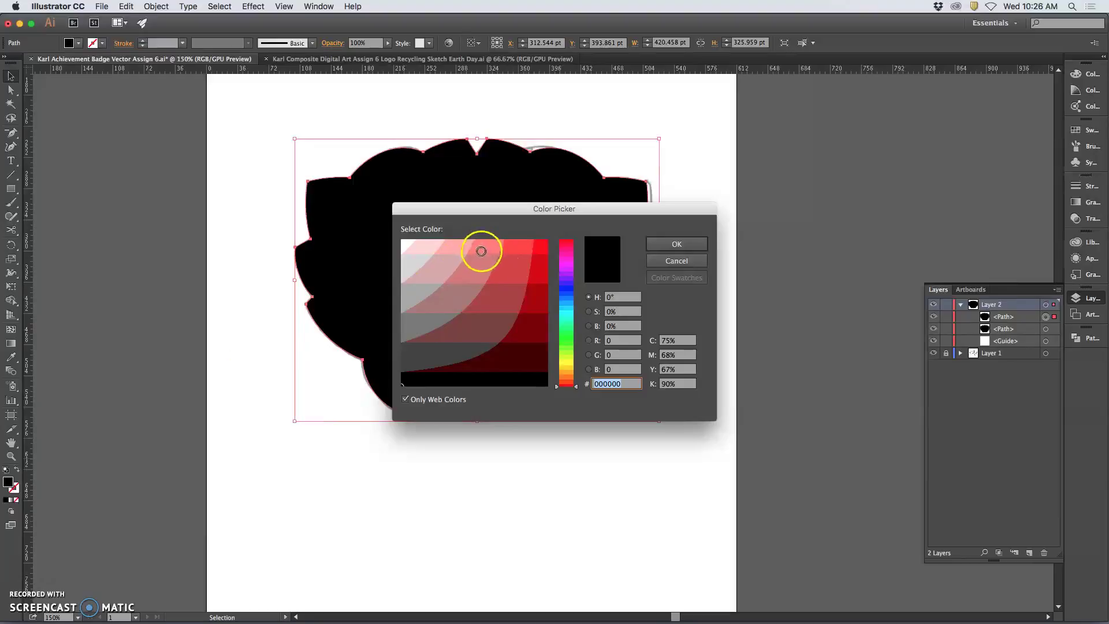
pyautogui.click(486, 247)
pyautogui.click(677, 243)
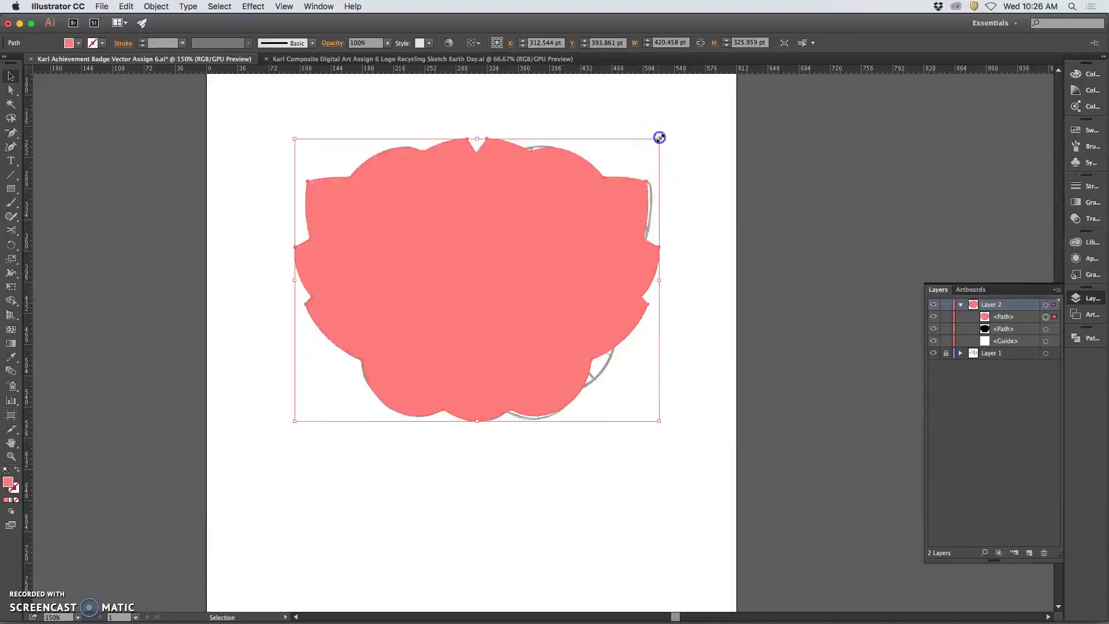
pyautogui.moveTo(659, 137); pyautogui.dragTo(660, 138)
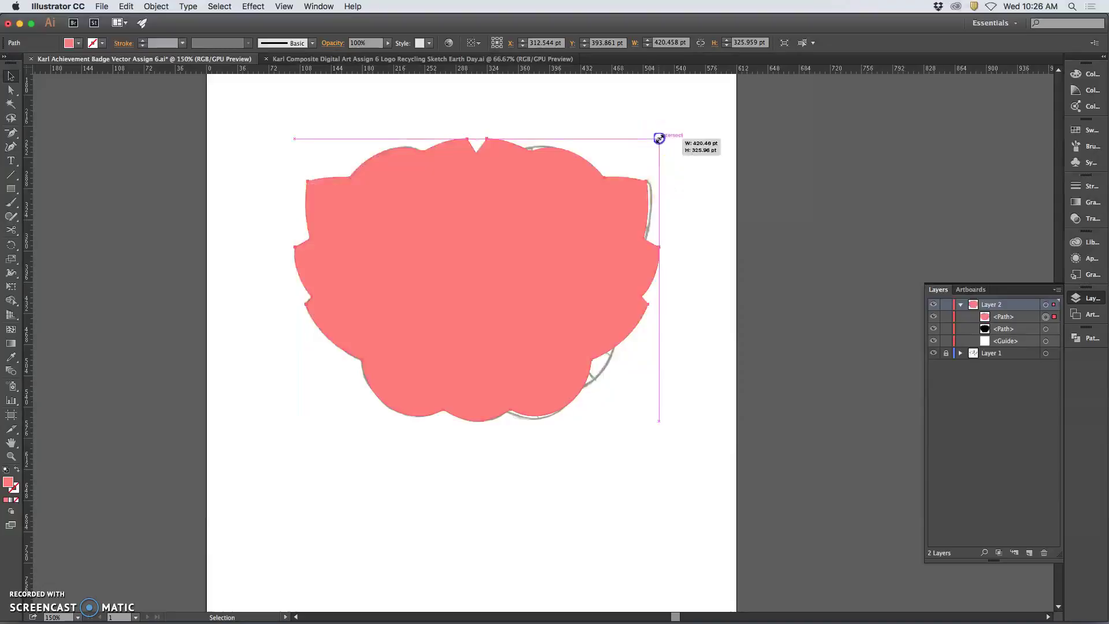
pyautogui.moveTo(659, 137); pyautogui.dragTo(619, 167)
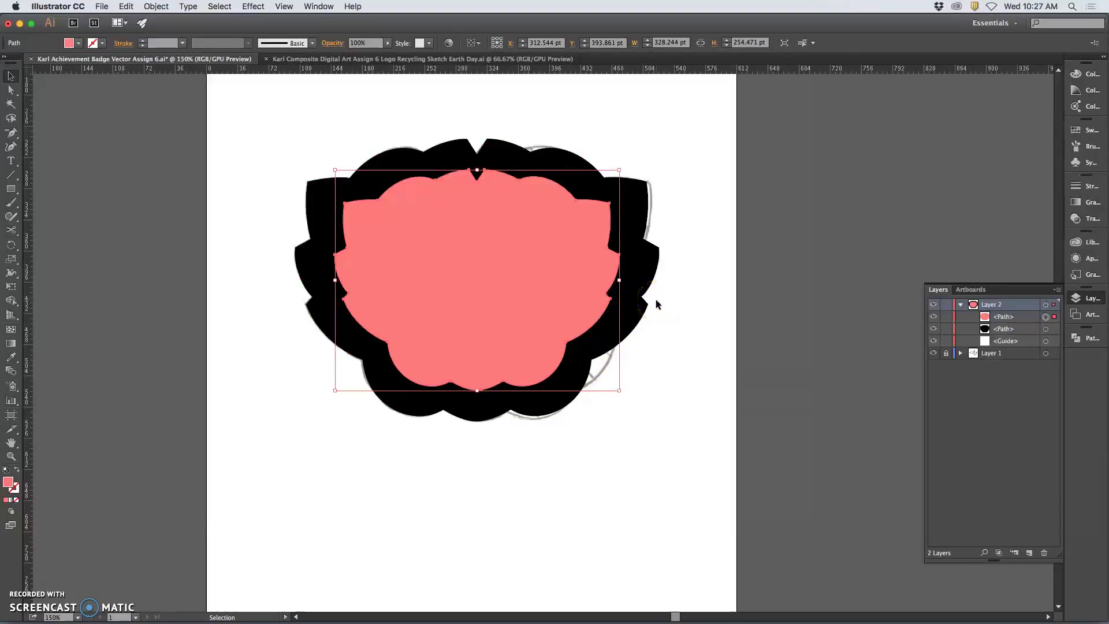
pyautogui.click(720, 184)
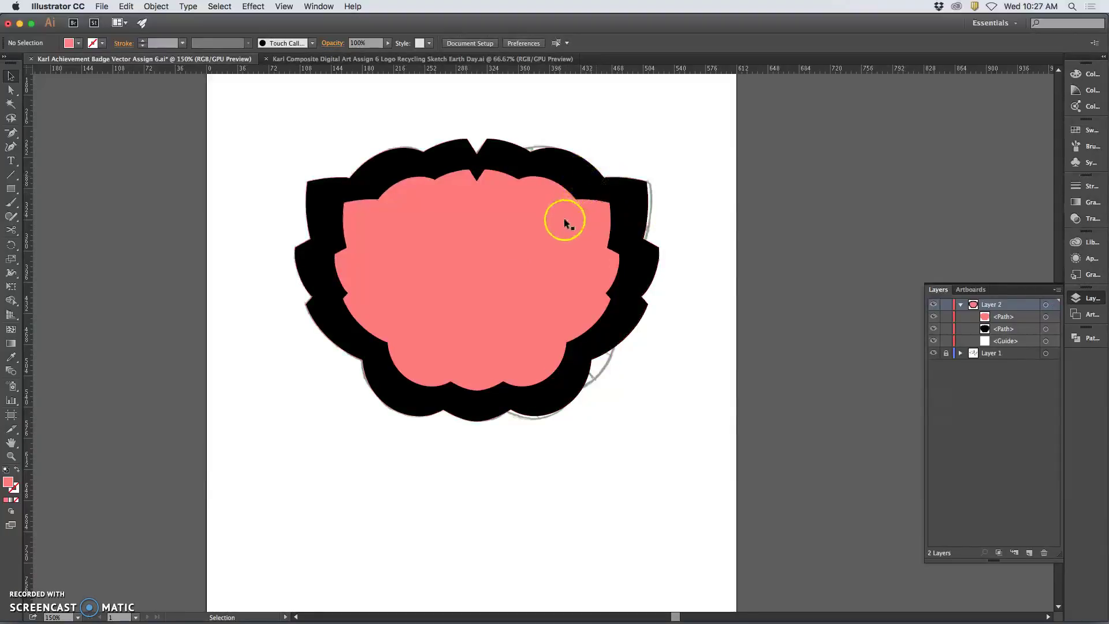
# Step: Select the red and black shapes and cut the inner one out with the Pathfinder's Exclude mode, leaving a ring
pyautogui.click(421, 229)
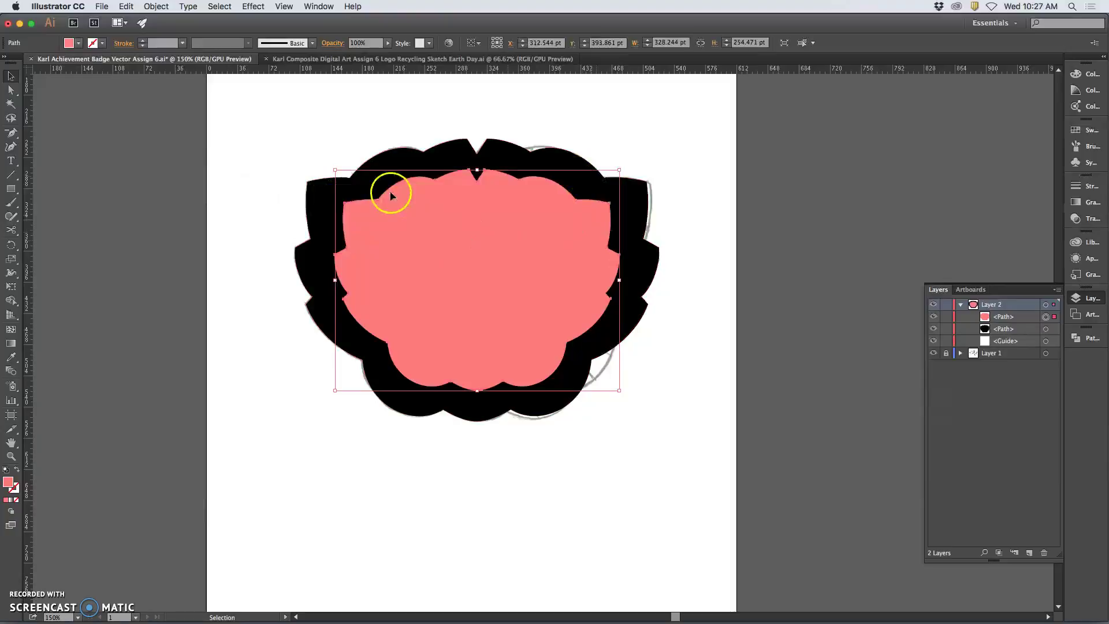
pyautogui.keyDown('shift'); pyautogui.click(322, 200); pyautogui.keyUp('shift')
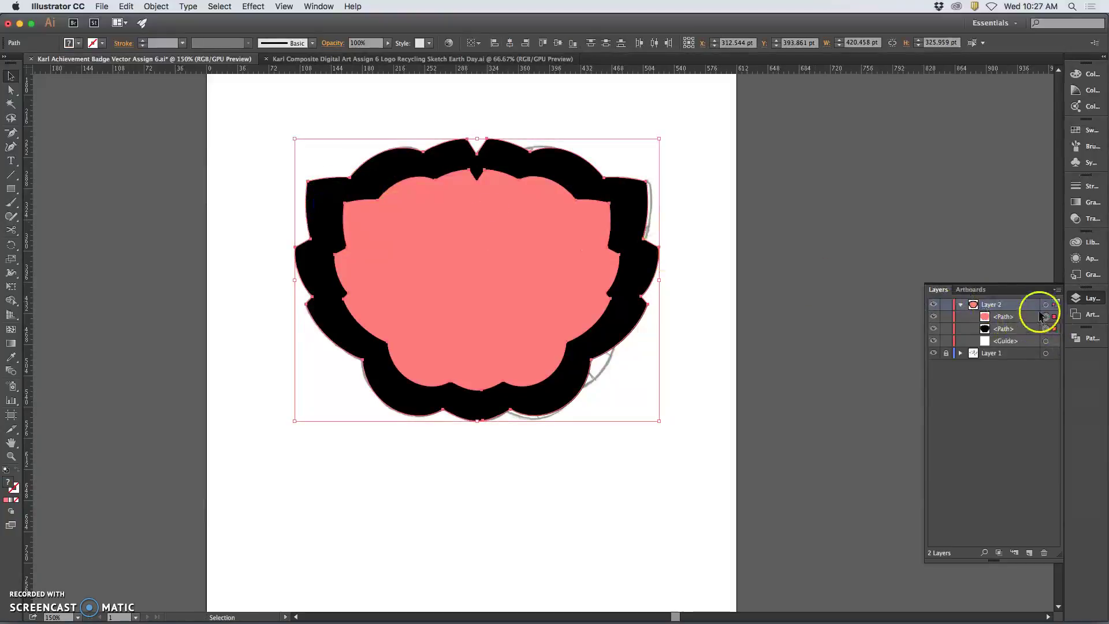
pyautogui.click(1088, 338)
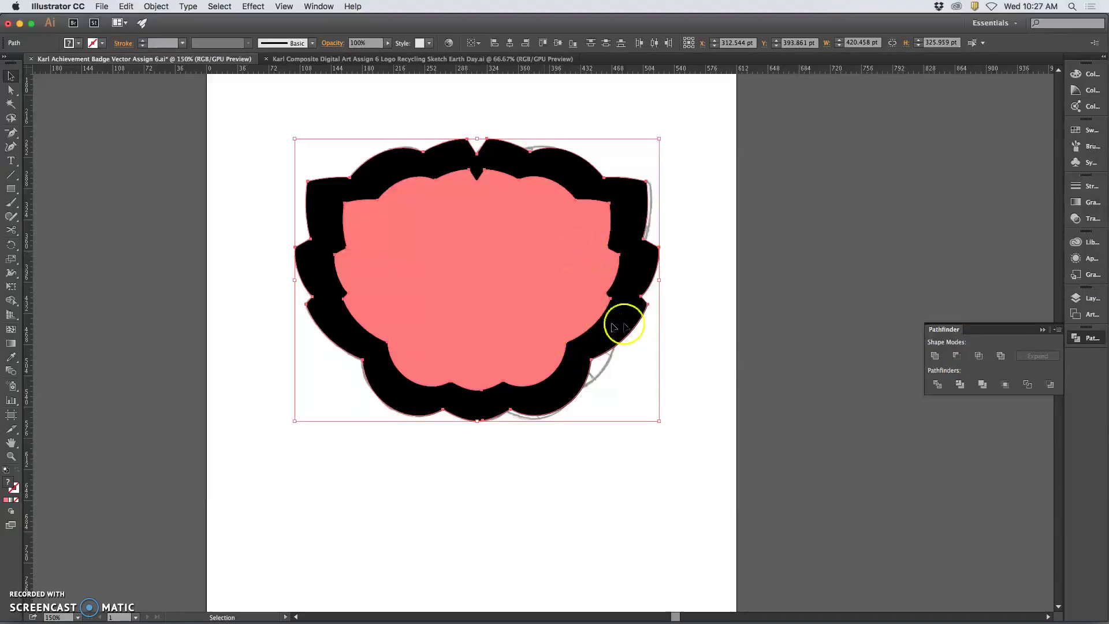
pyautogui.click(1001, 356)
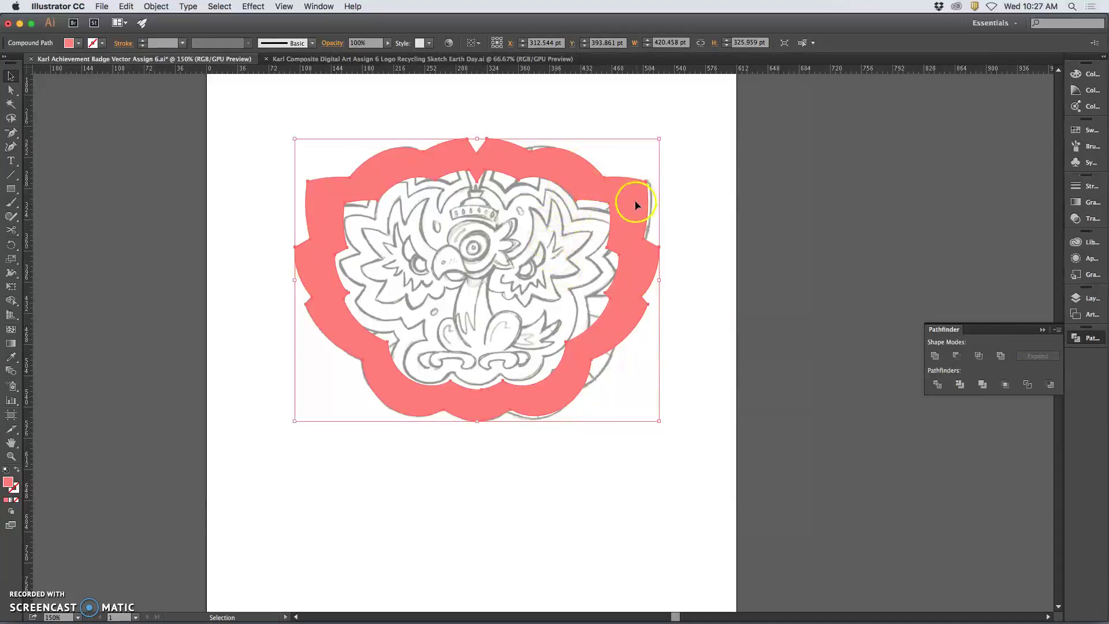
# Step: Change the badge ring's fill colour to black 000000
pyautogui.click(5, 499)
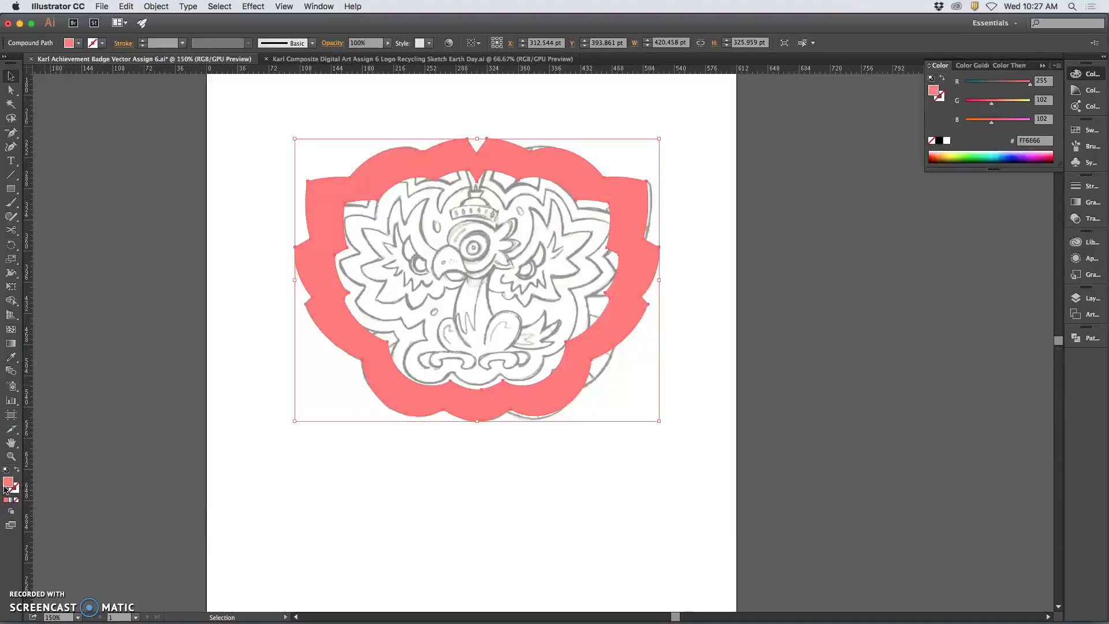
pyautogui.doubleClick(6, 484)
pyautogui.click(367, 339)
pyautogui.click(414, 380)
pyautogui.click(605, 307)
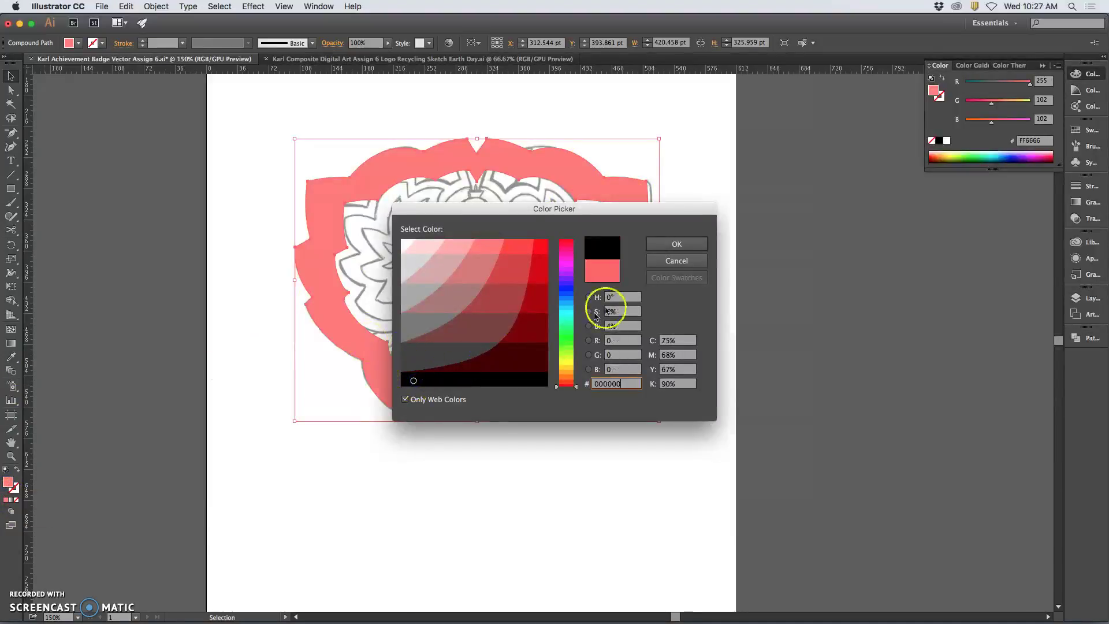
pyautogui.click(673, 243)
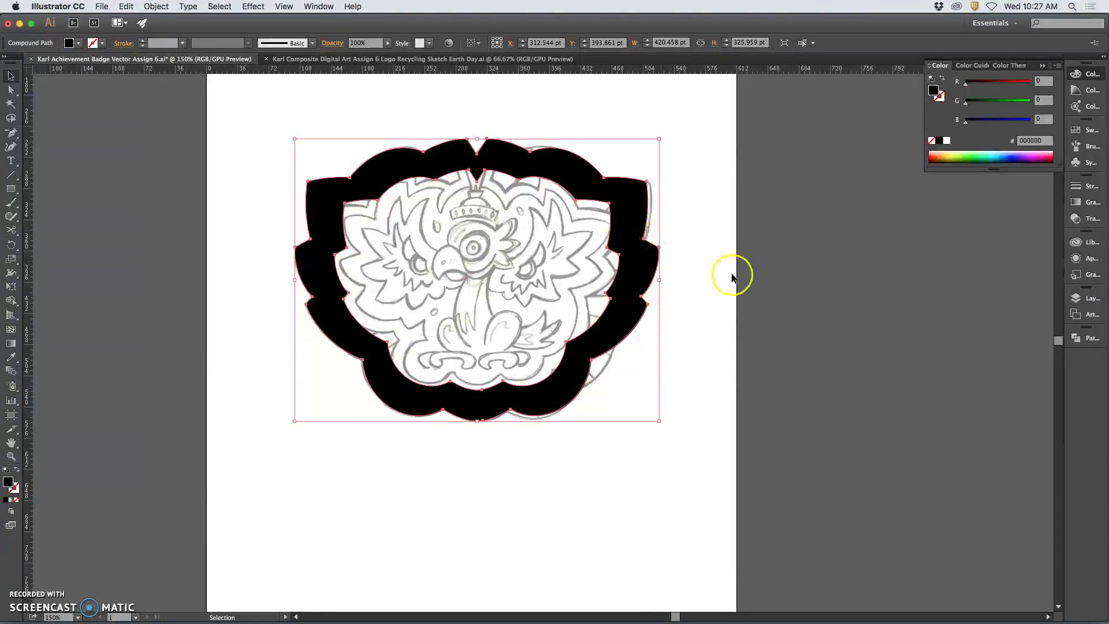
# Step: Duplicate the black ring in place and scale the copy down about its centre to about 265 × 205 pt
pyautogui.click(126, 7)
pyautogui.click(135, 60)
pyautogui.click(129, 7)
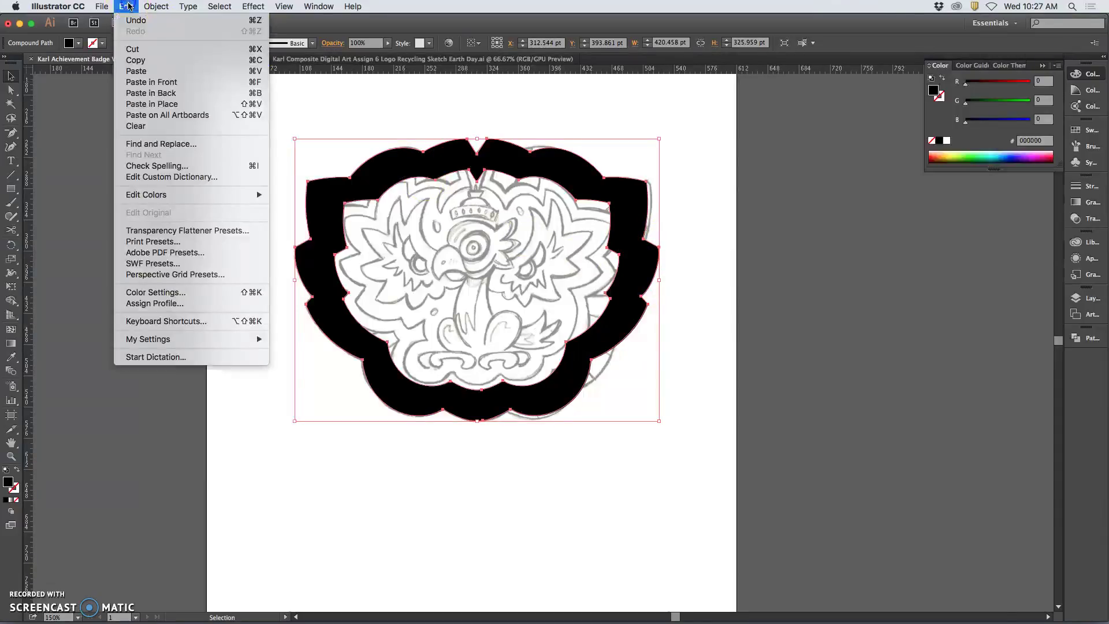
pyautogui.click(156, 104)
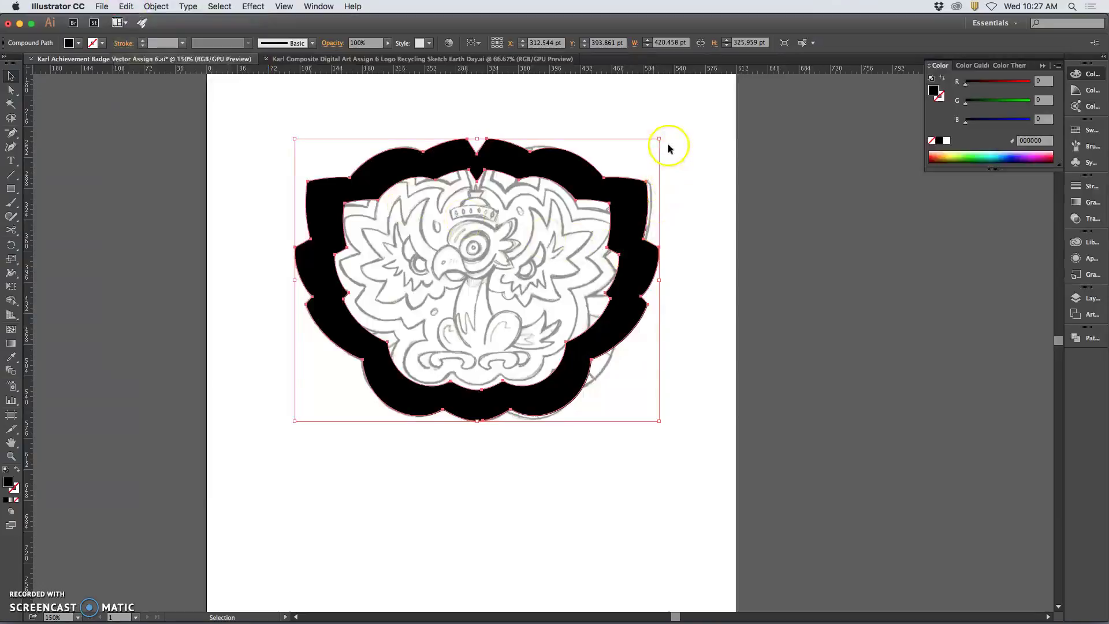
pyautogui.click(1075, 298)
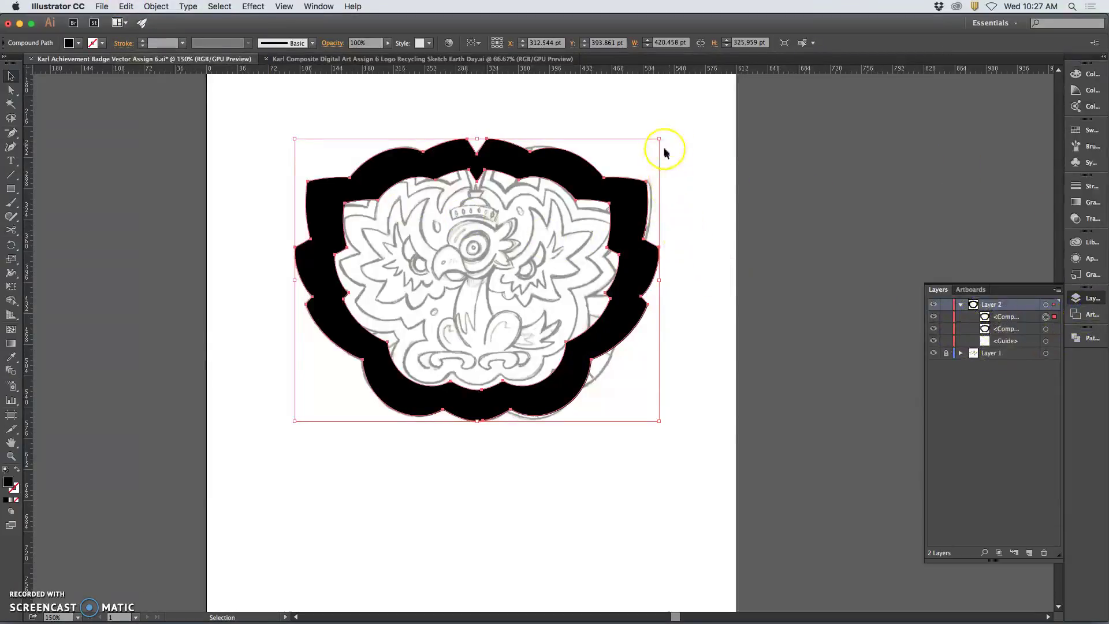
pyautogui.moveTo(659, 140); pyautogui.dragTo(592, 191)
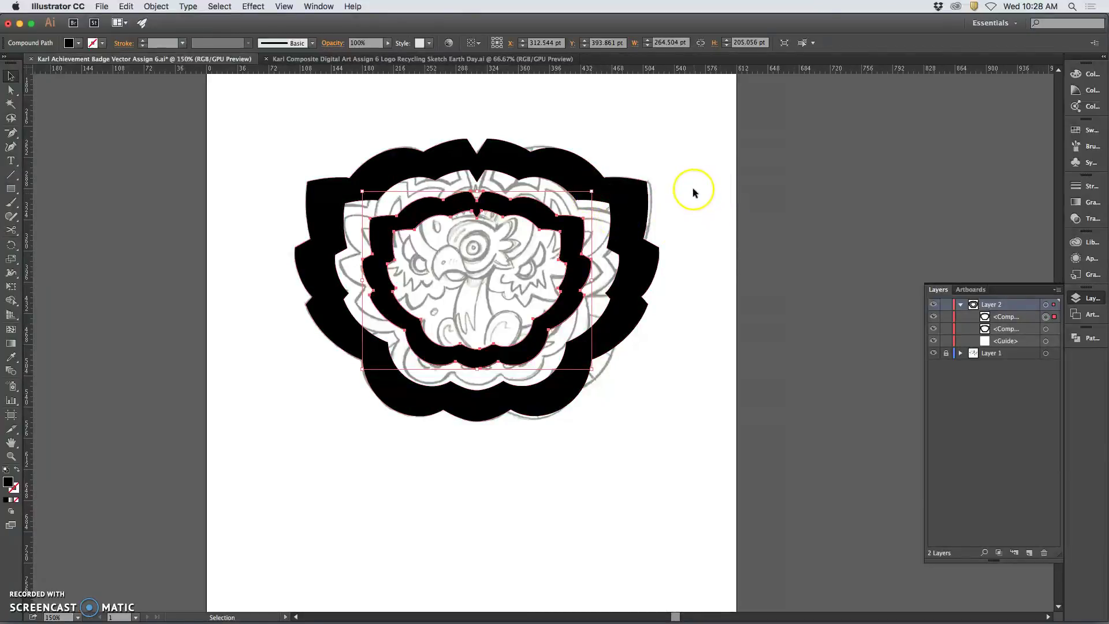
pyautogui.click(703, 188)
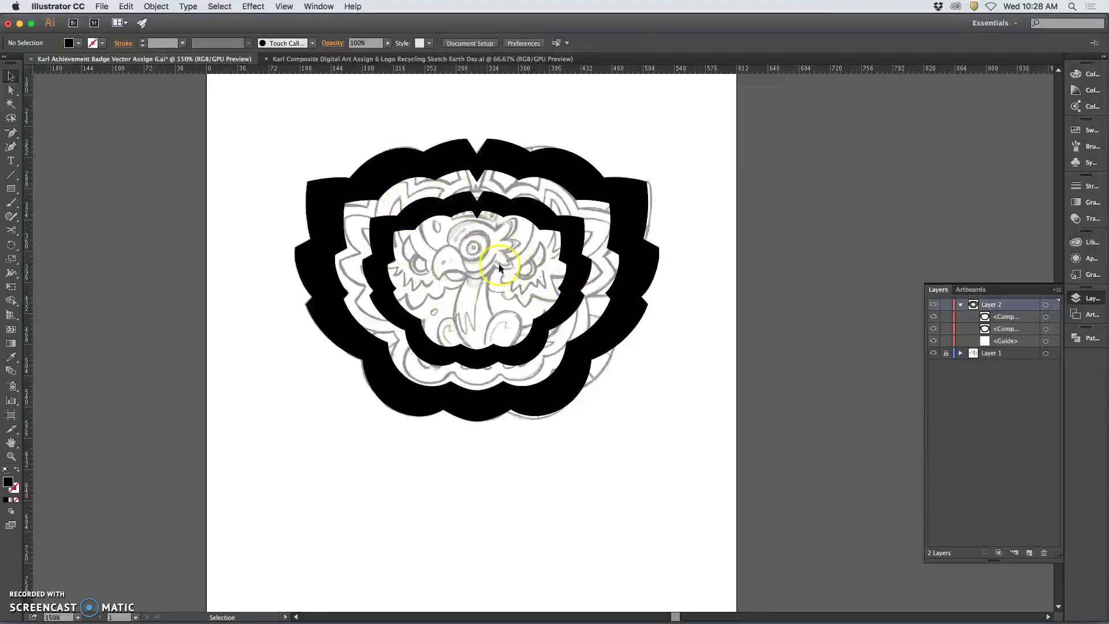
# Step: Lock and hide Layer 2, and add a visible new layer above it for tracing the bird
pyautogui.click(946, 304)
pyautogui.click(934, 306)
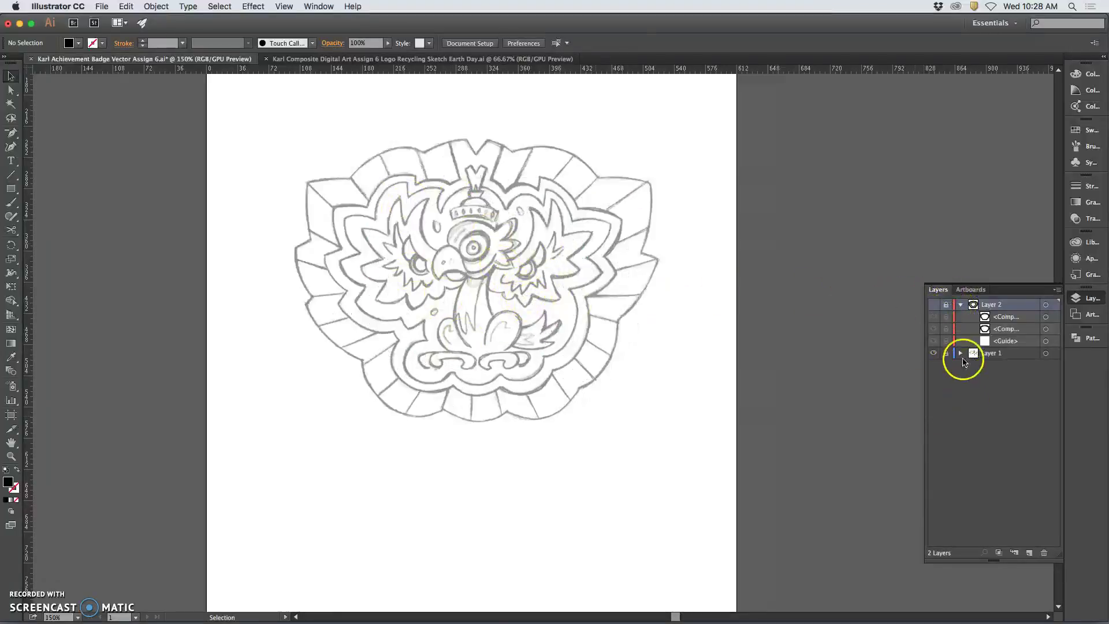
pyautogui.click(1030, 553)
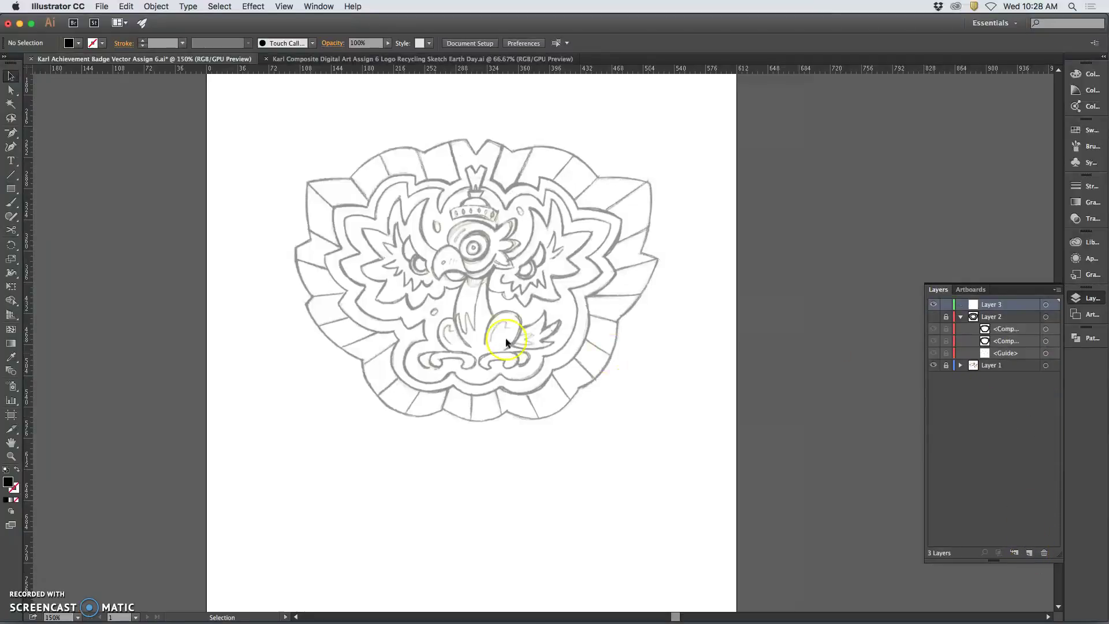
pyautogui.click(933, 304)
pyautogui.click(934, 304)
# Step: Accept the Pencil tool's options and trace the bird's wings, head, tail and feet as one closed outline, about 271 × 198 pt, on Layer 3
pyautogui.press('super+equal')
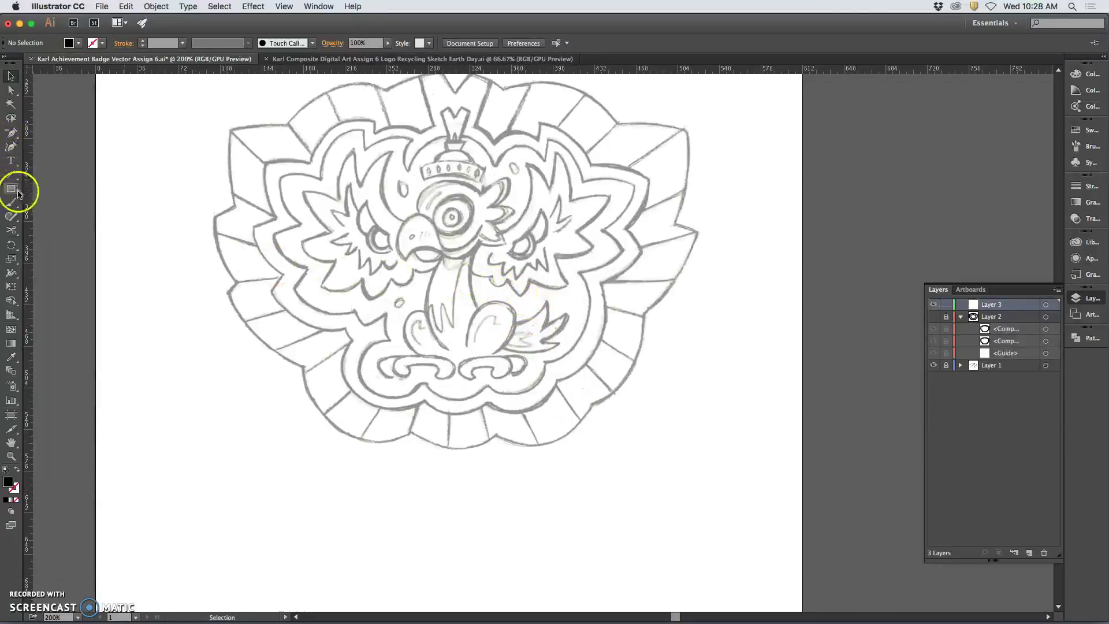
pyautogui.moveTo(12, 218)
pyautogui.mouseDown()
pyautogui.moveTo(55, 230)
pyautogui.moveTo(15, 219)
pyautogui.mouseUp()
pyautogui.doubleClick(14, 219)
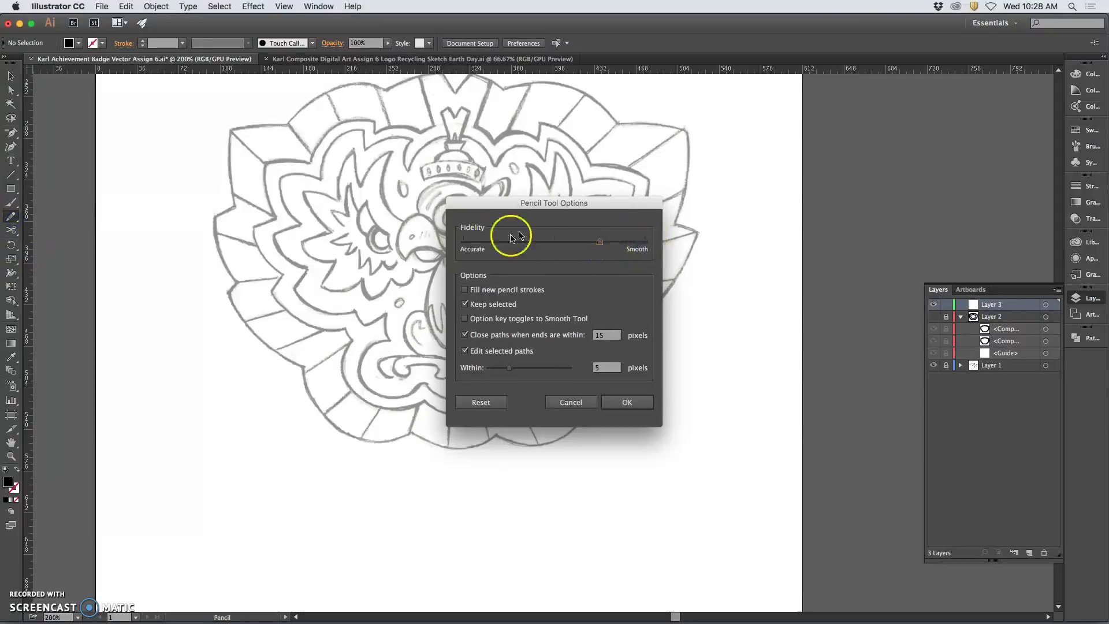
pyautogui.click(627, 401)
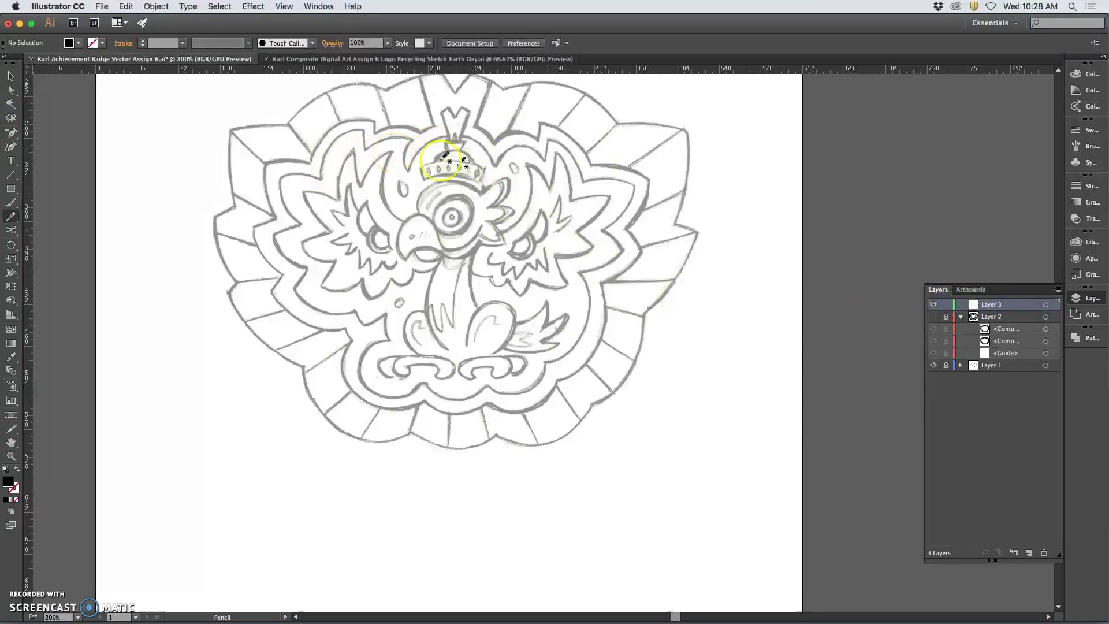
pyautogui.click(390, 154)
pyautogui.moveTo(416, 207); pyautogui.dragTo(424, 192)
pyautogui.moveTo(546, 188)
pyautogui.mouseDown()
pyautogui.moveTo(554, 151)
pyautogui.moveTo(571, 200)
pyautogui.moveTo(610, 194)
pyautogui.moveTo(571, 257)
pyautogui.moveTo(556, 257)
pyautogui.moveTo(569, 283)
pyautogui.moveTo(535, 285)
pyautogui.mouseUp()
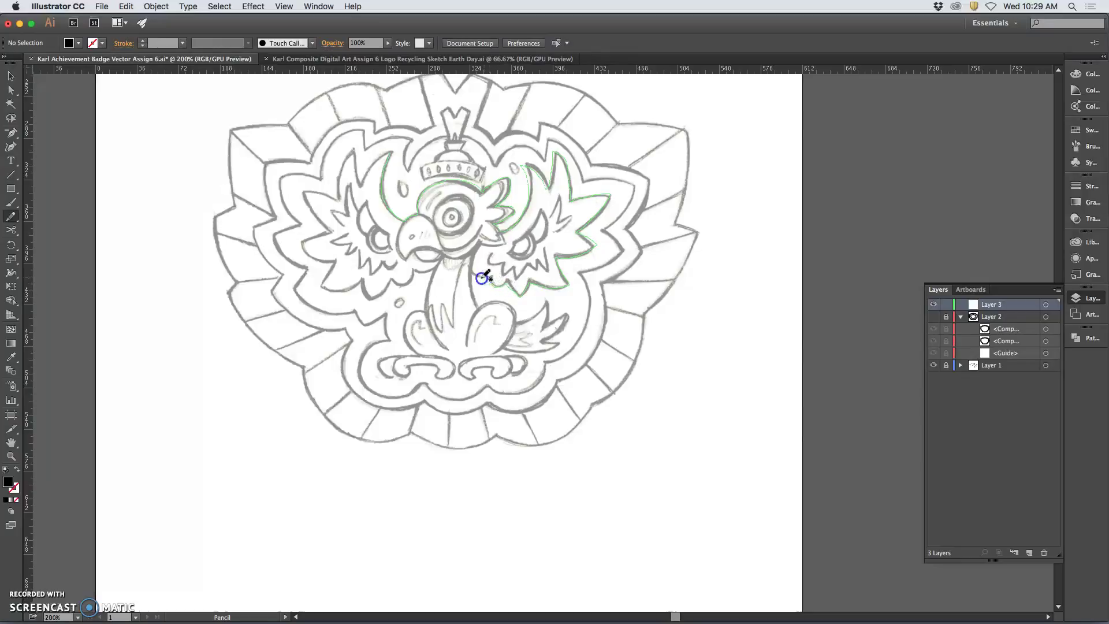
pyautogui.moveTo(482, 305); pyautogui.dragTo(510, 302)
pyautogui.moveTo(554, 322)
pyautogui.mouseDown()
pyautogui.moveTo(566, 314)
pyautogui.moveTo(555, 336)
pyautogui.moveTo(515, 353)
pyautogui.mouseUp()
pyautogui.moveTo(407, 346)
pyautogui.mouseDown()
pyautogui.moveTo(425, 313)
pyautogui.moveTo(434, 267)
pyautogui.mouseUp()
pyautogui.moveTo(358, 286)
pyautogui.mouseDown()
pyautogui.moveTo(323, 286)
pyautogui.moveTo(333, 261)
pyautogui.moveTo(298, 247)
pyautogui.moveTo(329, 235)
pyautogui.moveTo(302, 190)
pyautogui.moveTo(340, 197)
pyautogui.moveTo(353, 154)
pyautogui.moveTo(363, 183)
pyautogui.moveTo(388, 152)
pyautogui.mouseUp()
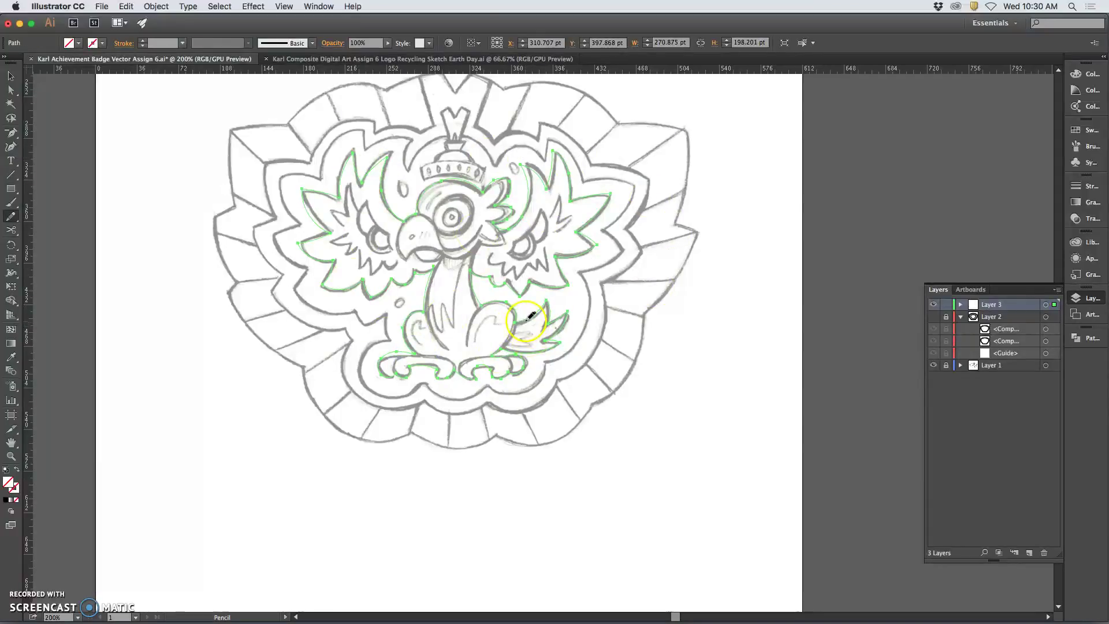
# Step: Fill the traced bird outline with solid black
pyautogui.press('super+equal')
pyautogui.press('super+equal')
pyautogui.press('super+equal')
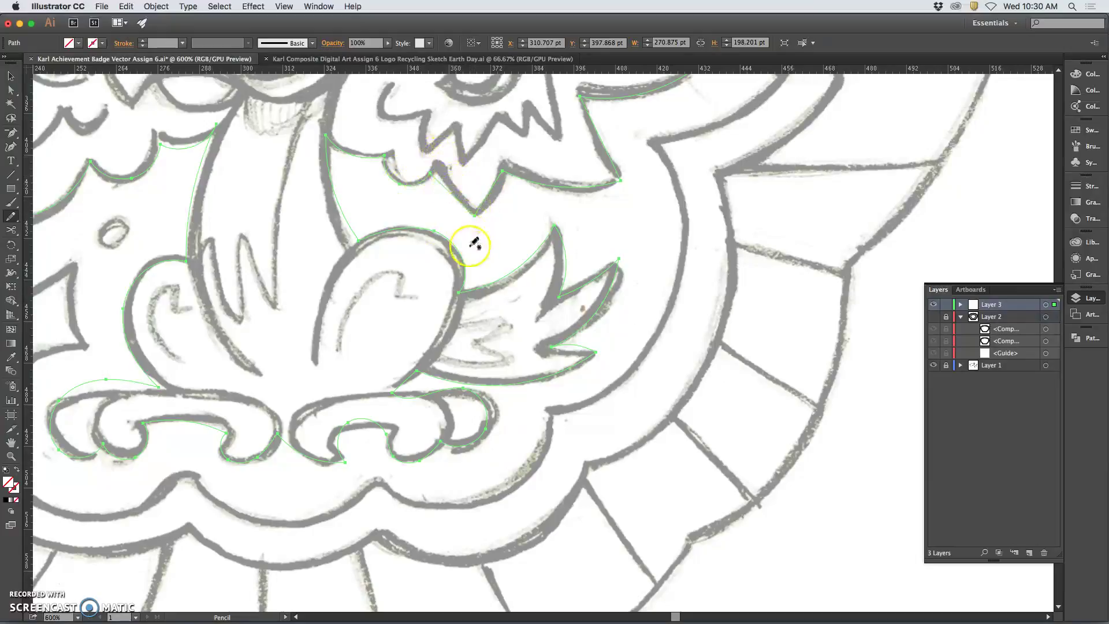
pyautogui.click(6, 501)
# Step: Redraw the small scallops and pointed feather along the right wing's lower edge with the Pencil tool to follow the sketch
pyautogui.scroll(-3, 355, 330)
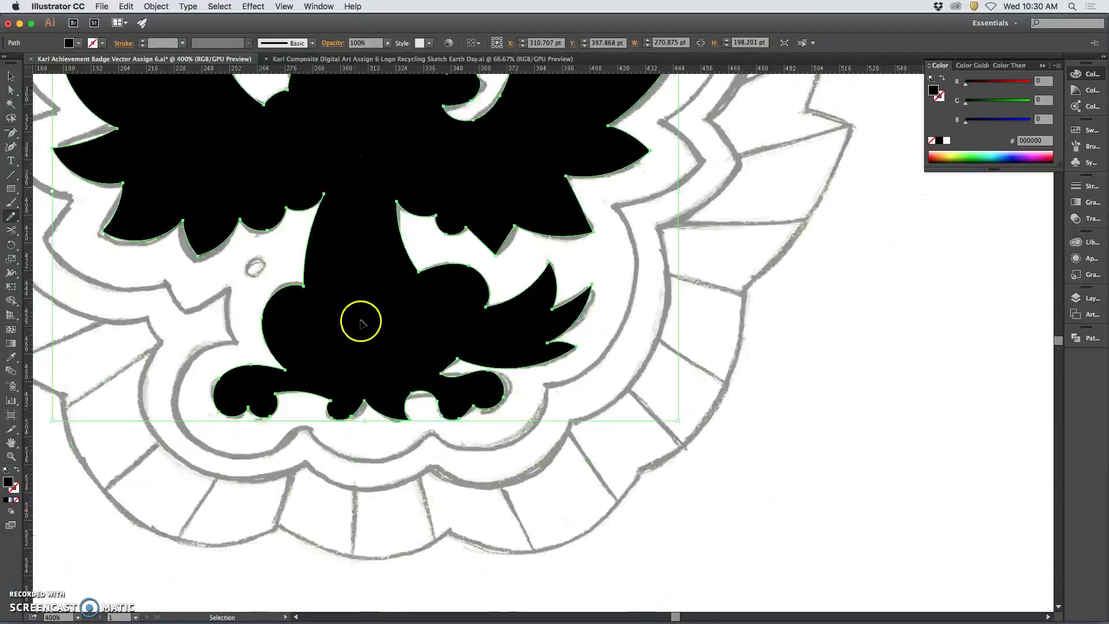
pyautogui.scroll(1, 473, 254)
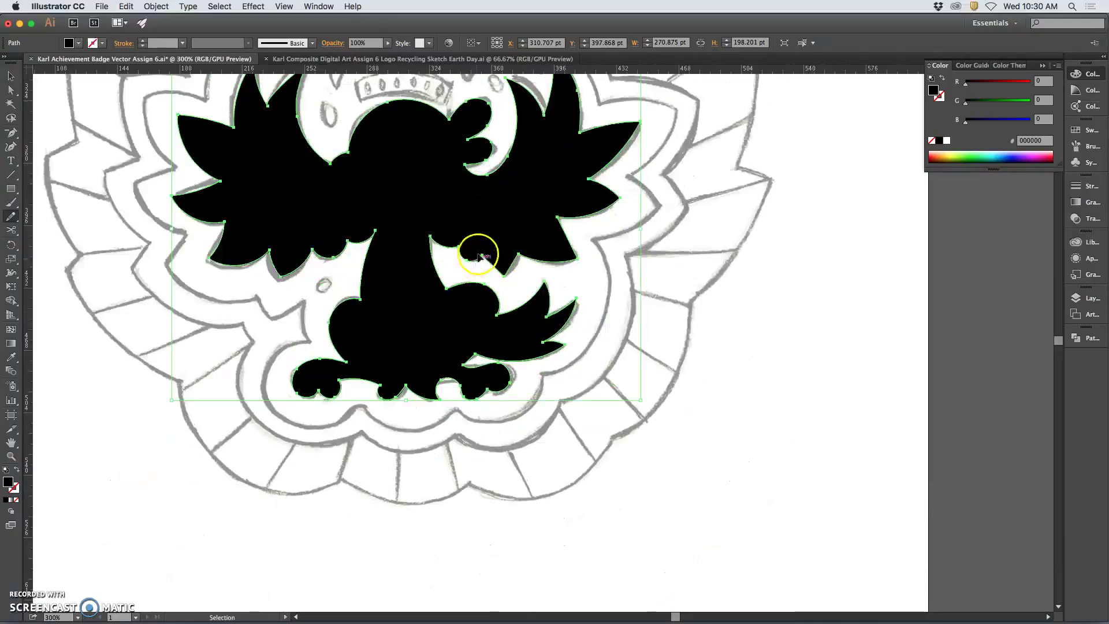
pyautogui.scroll(1, 341, 246)
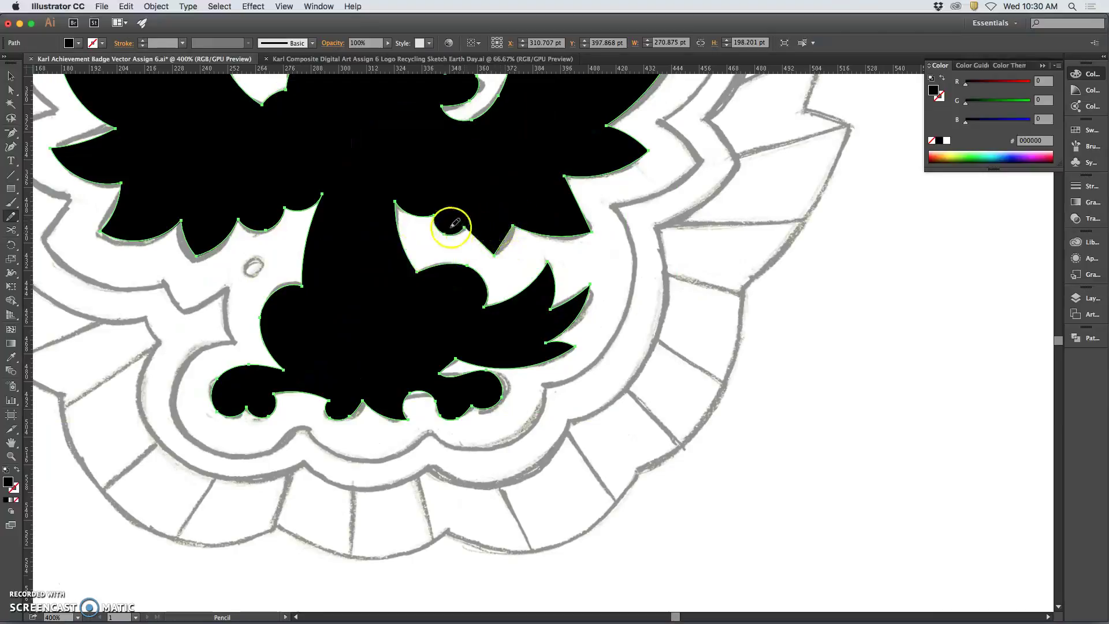
pyautogui.moveTo(435, 216); pyautogui.dragTo(440, 229)
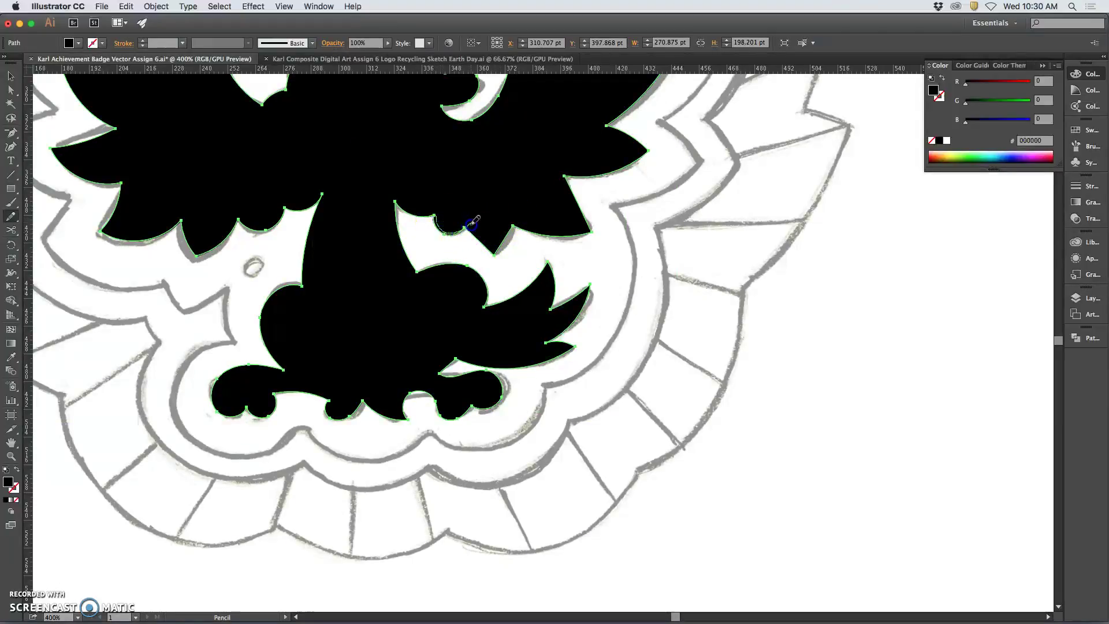
pyautogui.moveTo(505, 246); pyautogui.dragTo(515, 227)
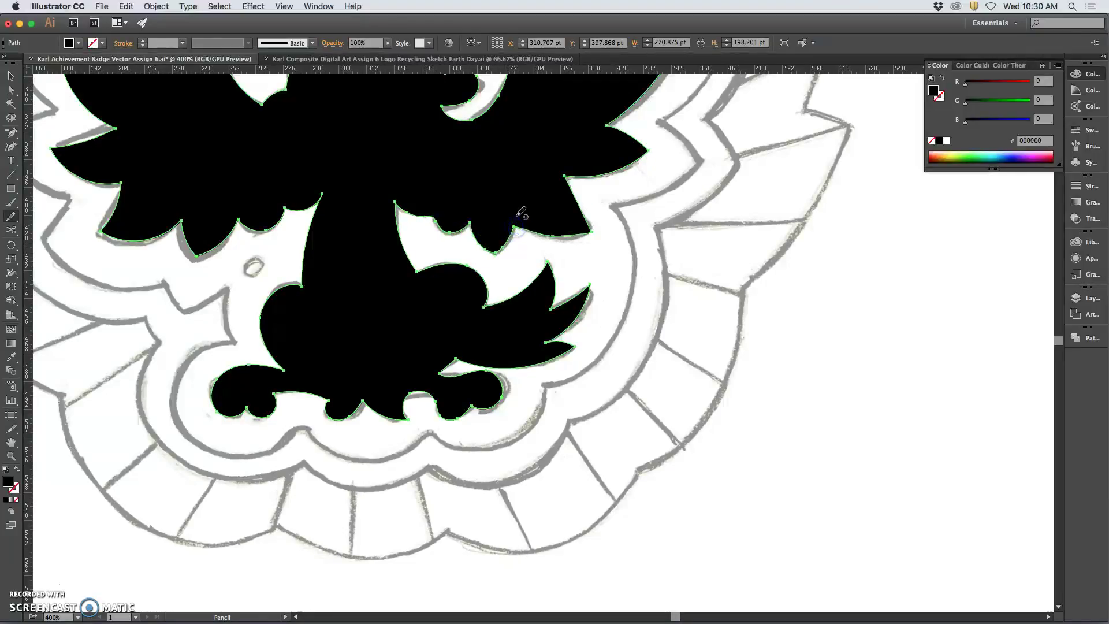
pyautogui.moveTo(434, 210)
pyautogui.mouseDown()
pyautogui.moveTo(505, 242)
pyautogui.moveTo(478, 230)
pyautogui.mouseUp()
pyautogui.moveTo(565, 176); pyautogui.dragTo(564, 178)
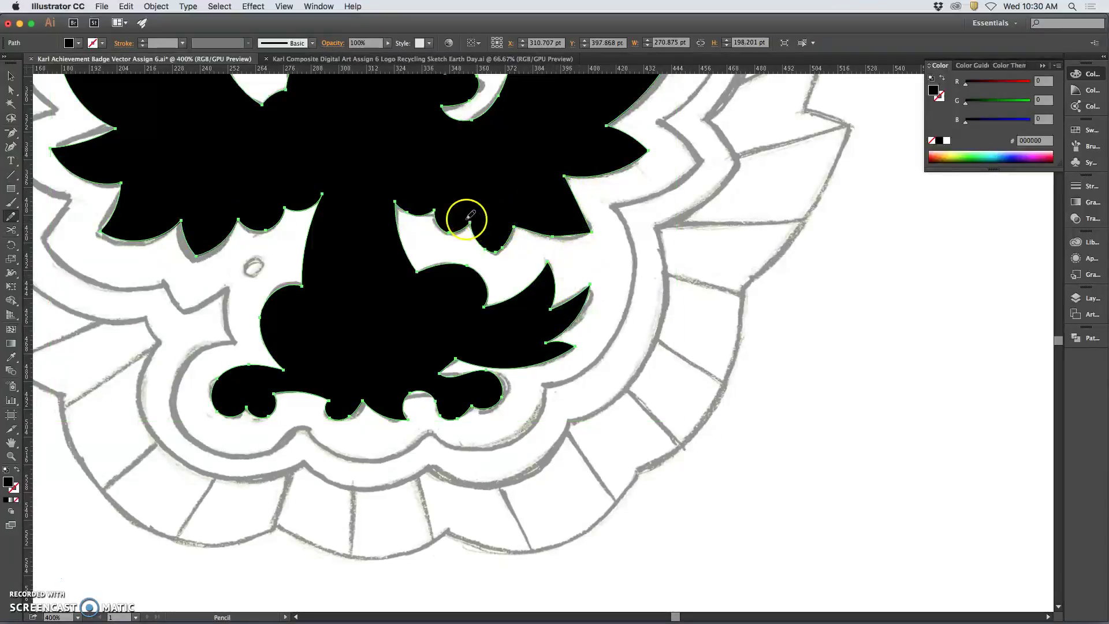
pyautogui.moveTo(469, 223); pyautogui.dragTo(471, 223)
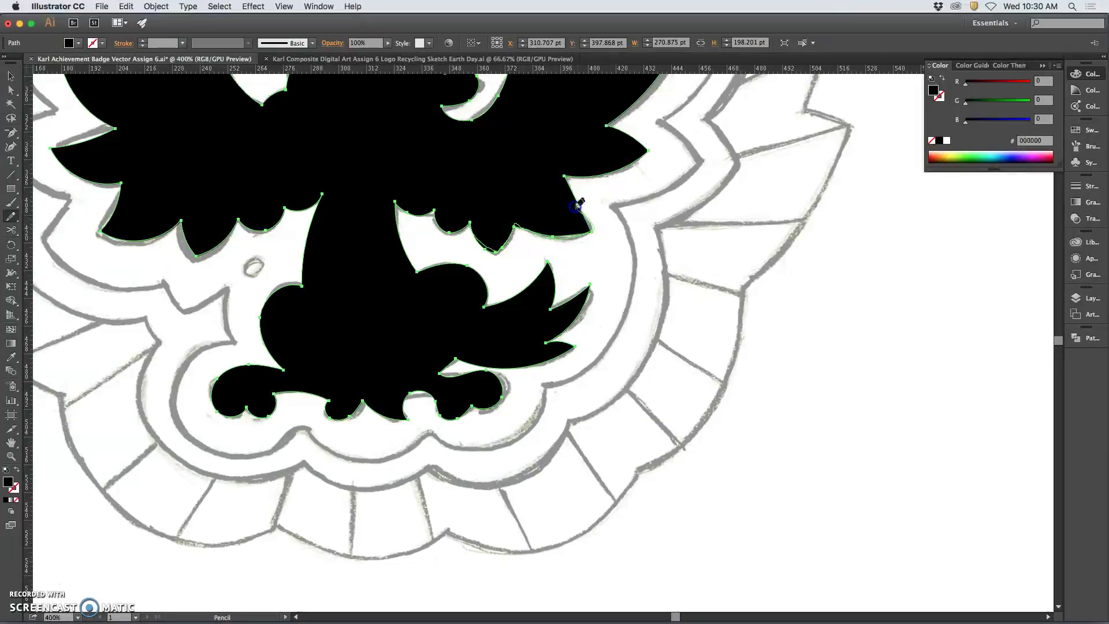
# Step: Redraw both edges of the right wing's lowest outer feather with the Pencil tool, curving them along the sketch lines
pyautogui.moveTo(566, 176)
pyautogui.mouseDown()
pyautogui.moveTo(584, 219)
pyautogui.moveTo(570, 193)
pyautogui.mouseUp()
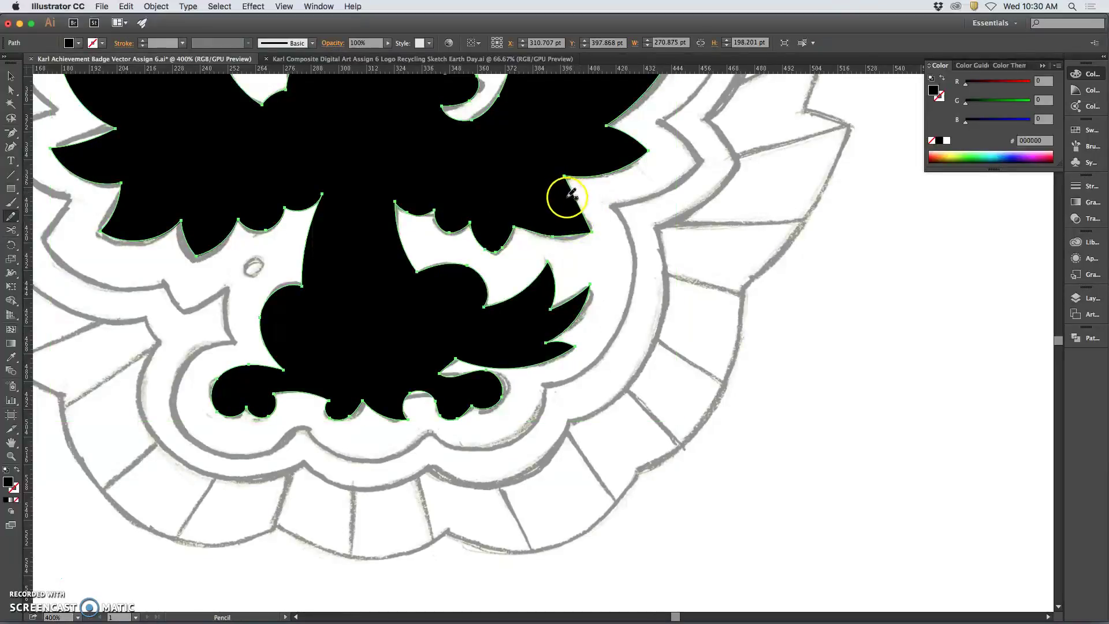
pyautogui.press('super+minus')
pyautogui.press('super+equal')
pyautogui.press('super+equal')
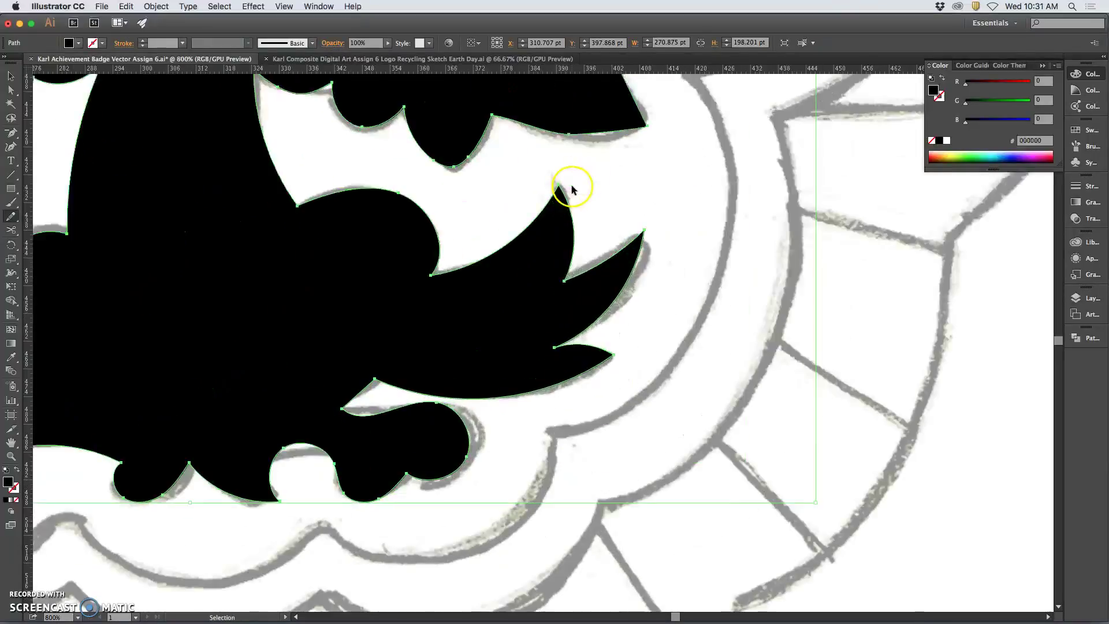
pyautogui.press('super+equal')
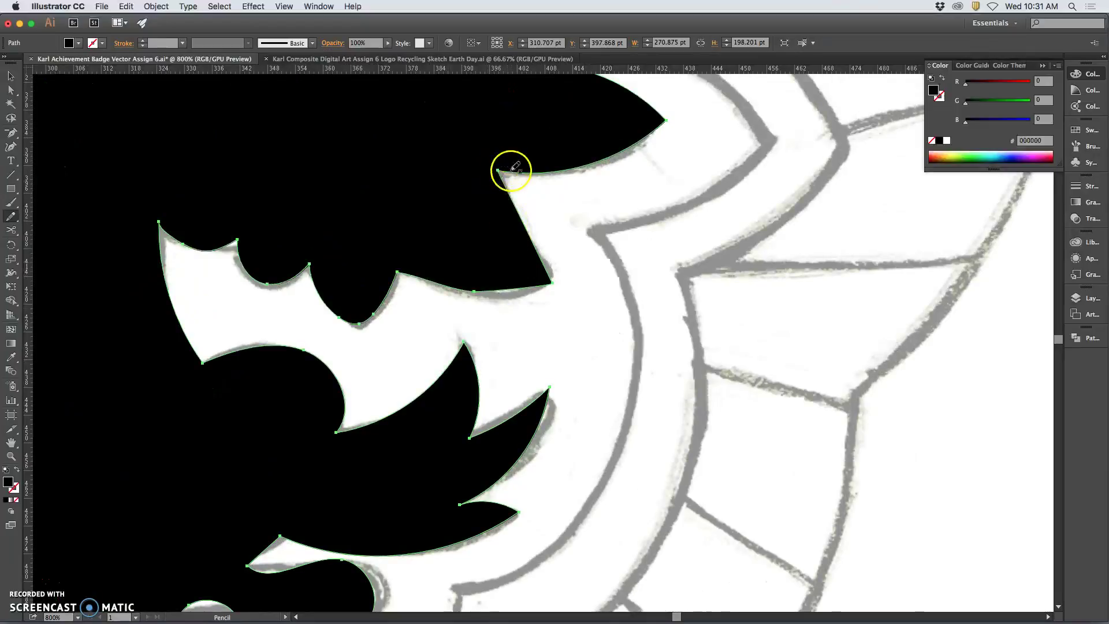
pyautogui.moveTo(515, 226); pyautogui.dragTo(552, 266)
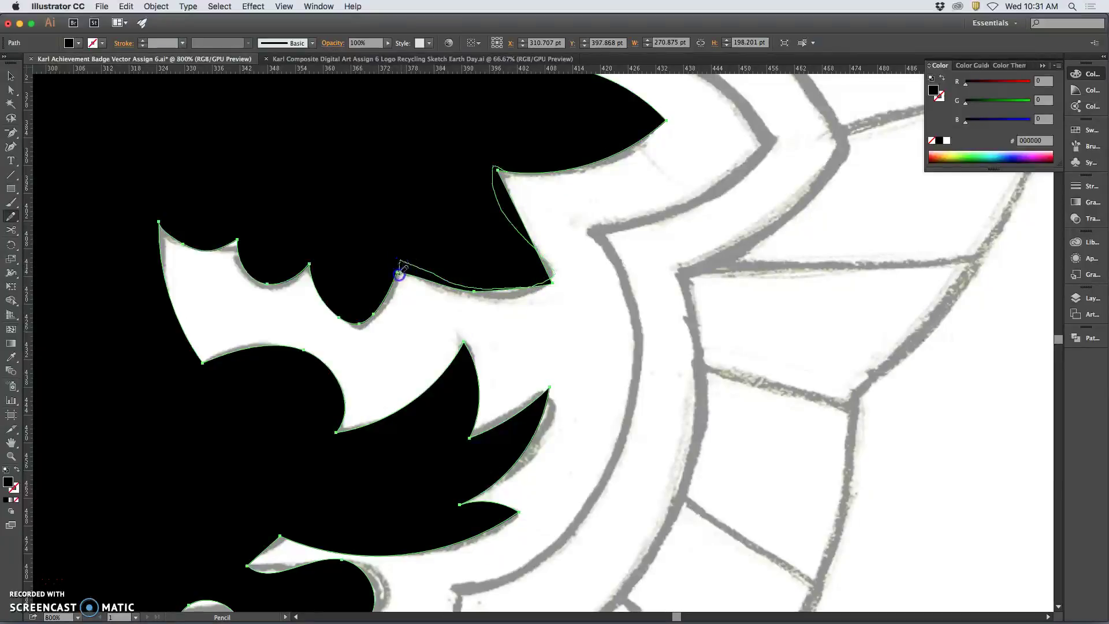
pyautogui.moveTo(393, 285); pyautogui.dragTo(388, 294)
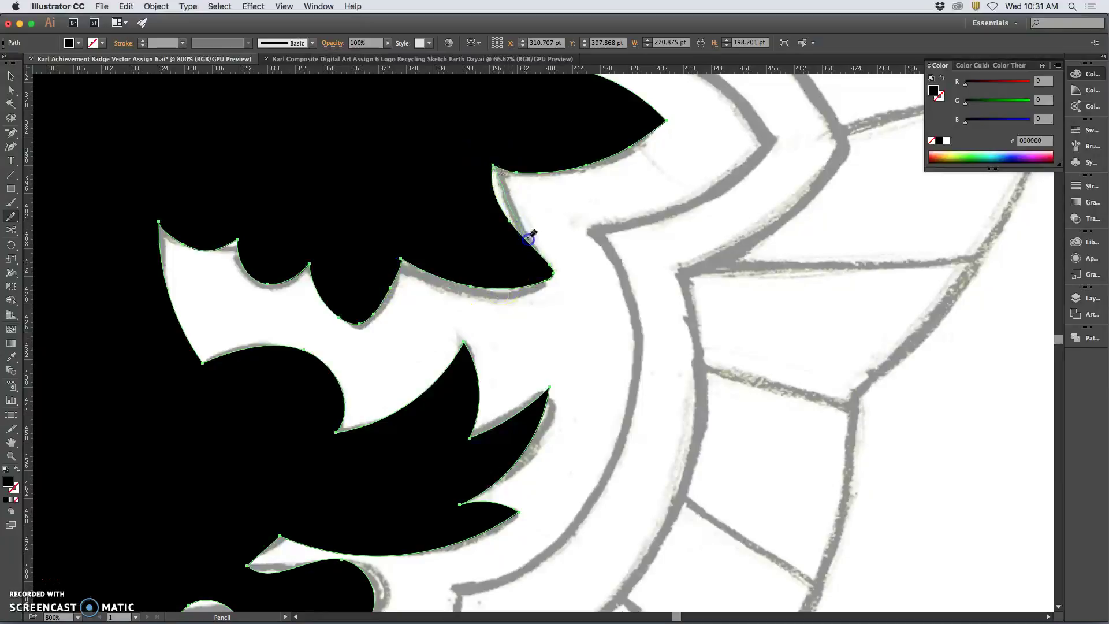
pyautogui.moveTo(548, 277)
pyautogui.mouseDown()
pyautogui.moveTo(534, 321)
pyautogui.moveTo(495, 168)
pyautogui.mouseUp()
pyautogui.moveTo(548, 279)
pyautogui.mouseDown()
pyautogui.moveTo(521, 255)
pyautogui.moveTo(538, 294)
pyautogui.moveTo(510, 365)
pyautogui.moveTo(492, 289)
pyautogui.moveTo(494, 228)
pyautogui.moveTo(503, 336)
pyautogui.moveTo(470, 271)
pyautogui.moveTo(550, 244)
pyautogui.moveTo(476, 210)
pyautogui.moveTo(489, 222)
pyautogui.moveTo(589, 178)
pyautogui.mouseUp()
# Step: Redraw the left wing's innermost upper feather with the Pencil tool, extending its tip and inner edge to the sketch line
pyautogui.press('space')
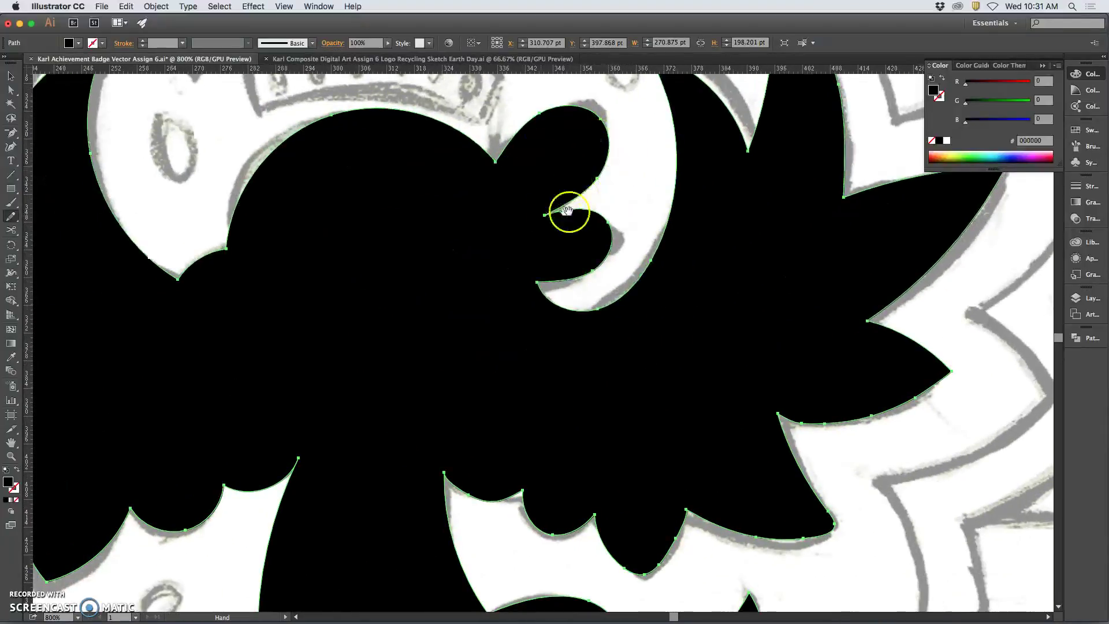
pyautogui.moveTo(374, 242)
pyautogui.mouseDown()
pyautogui.moveTo(403, 220)
pyautogui.moveTo(579, 190)
pyautogui.moveTo(512, 213)
pyautogui.mouseUp()
pyautogui.moveTo(436, 262)
pyautogui.mouseDown()
pyautogui.moveTo(485, 322)
pyautogui.moveTo(461, 309)
pyautogui.moveTo(460, 392)
pyautogui.moveTo(413, 310)
pyautogui.mouseUp()
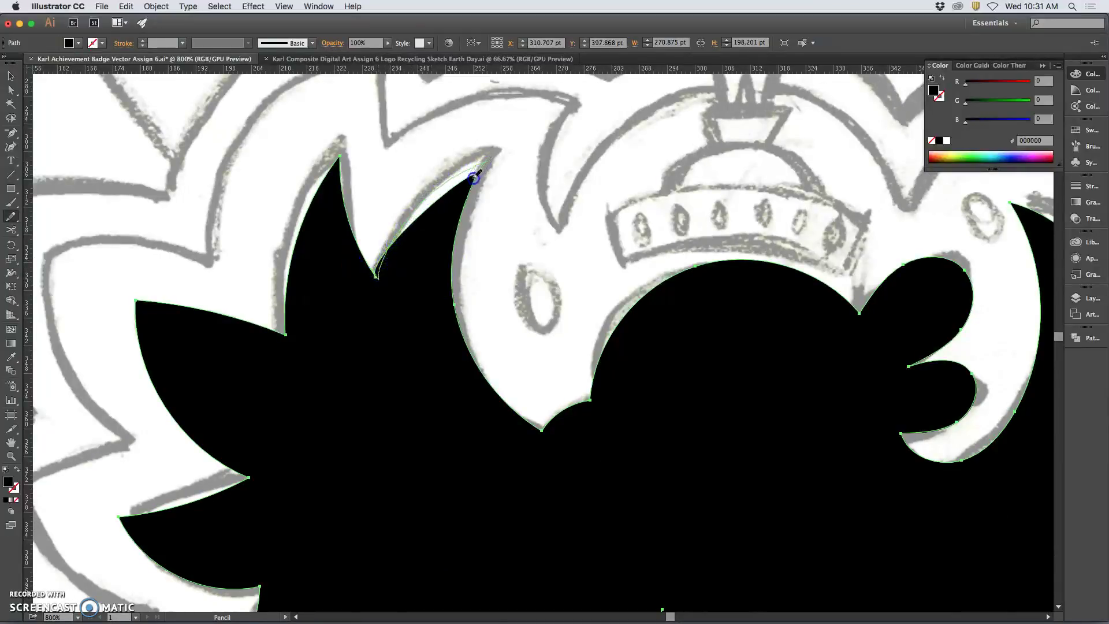
pyautogui.moveTo(474, 178); pyautogui.dragTo(477, 173)
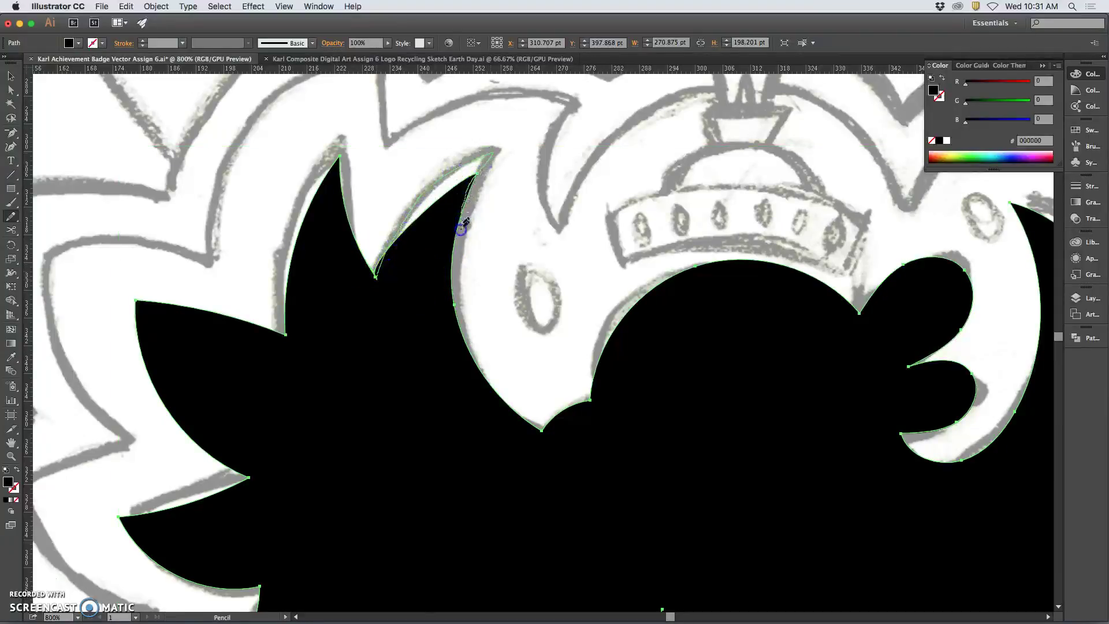
pyautogui.moveTo(455, 308); pyautogui.dragTo(456, 309)
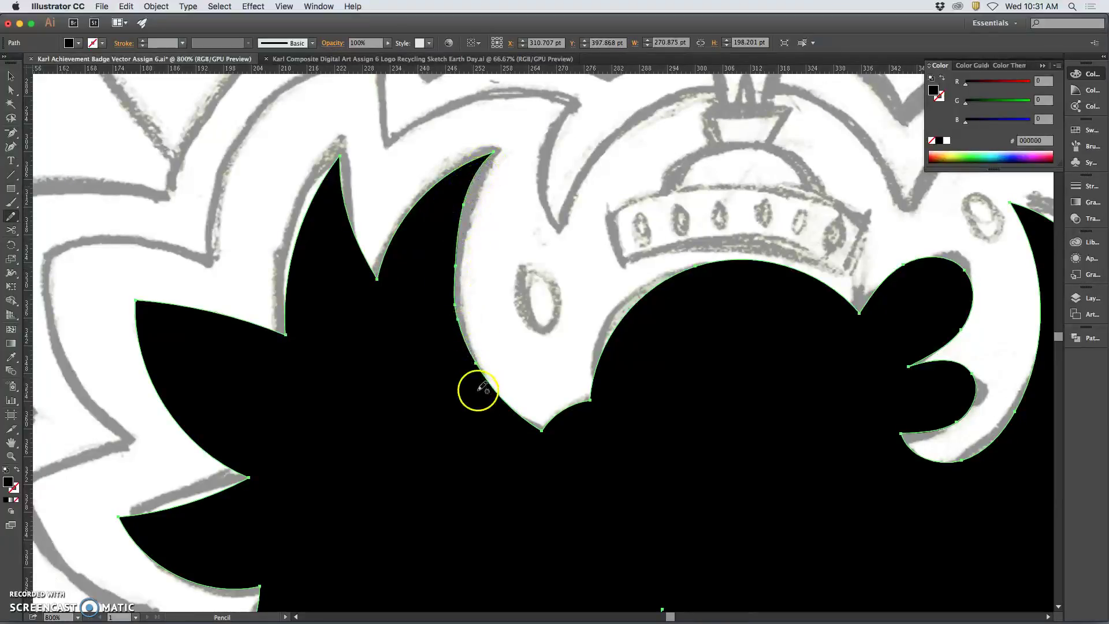
# Step: Smooth the inner edge of the left wing's innermost upper feather with the Smooth tool
pyautogui.moveTo(15, 218); pyautogui.dragTo(39, 243)
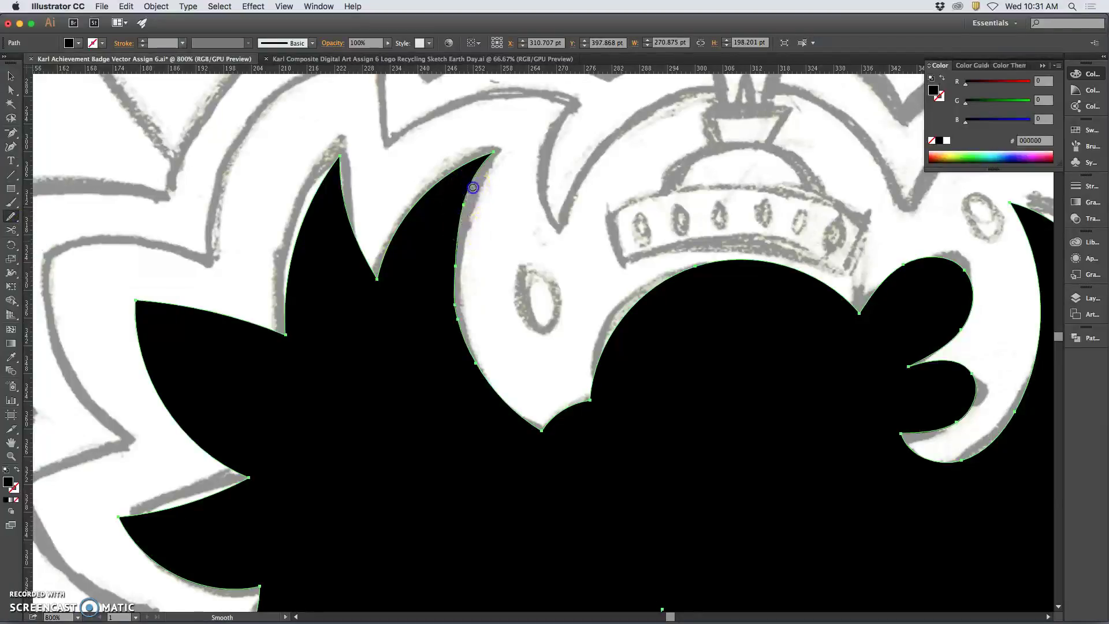
pyautogui.moveTo(462, 322)
pyautogui.mouseDown()
pyautogui.moveTo(462, 237)
pyautogui.moveTo(466, 332)
pyautogui.mouseUp()
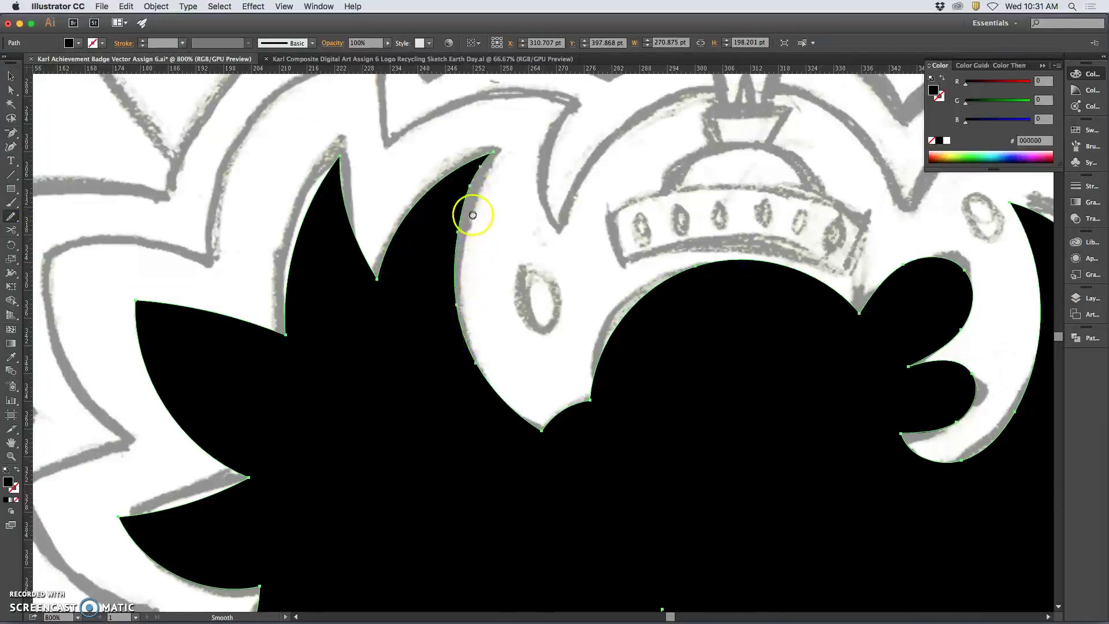
pyautogui.moveTo(484, 164)
pyautogui.mouseDown()
pyautogui.moveTo(457, 249)
pyautogui.moveTo(476, 507)
pyautogui.mouseUp()
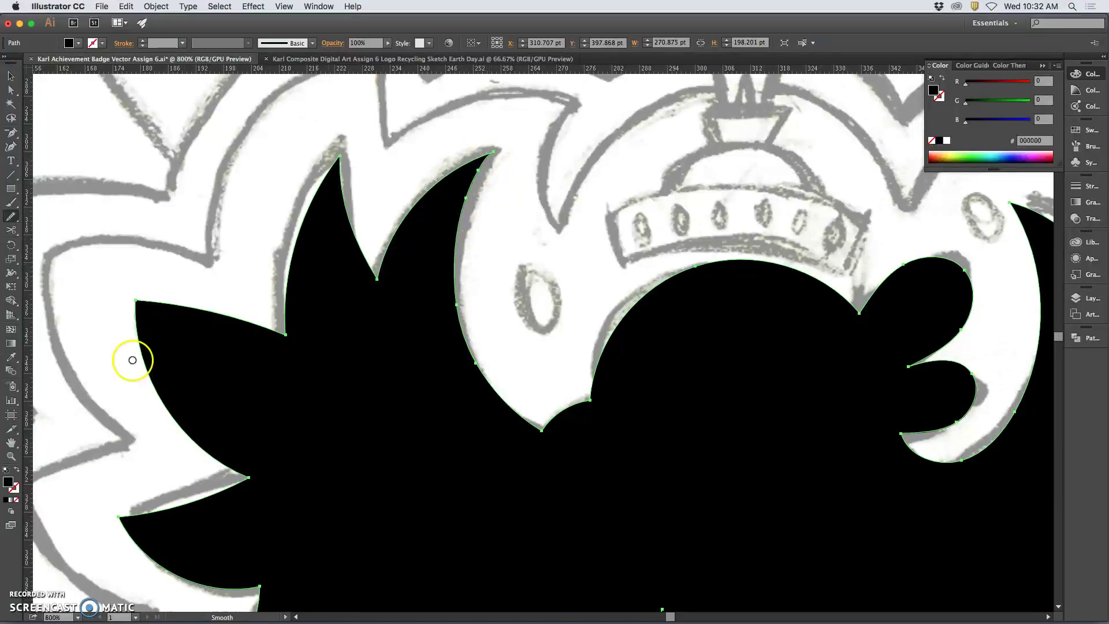
# Step: Delete two surplus anchor points on that feather's inner edge and extend the lower corner's direction handle to restore the curve
pyautogui.click(12, 137)
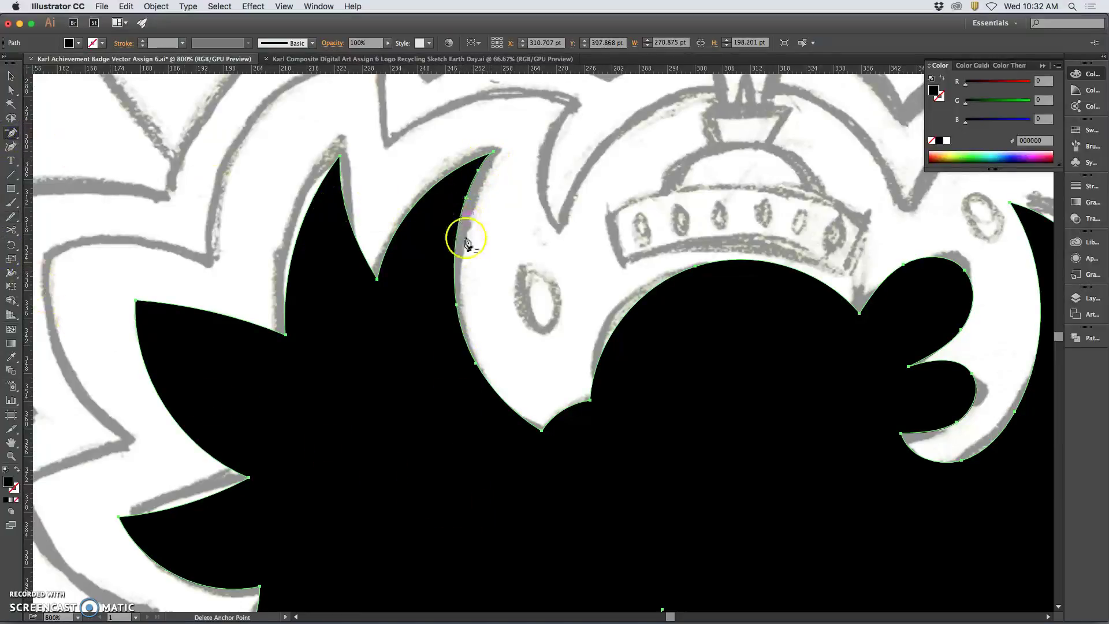
pyautogui.click(456, 305)
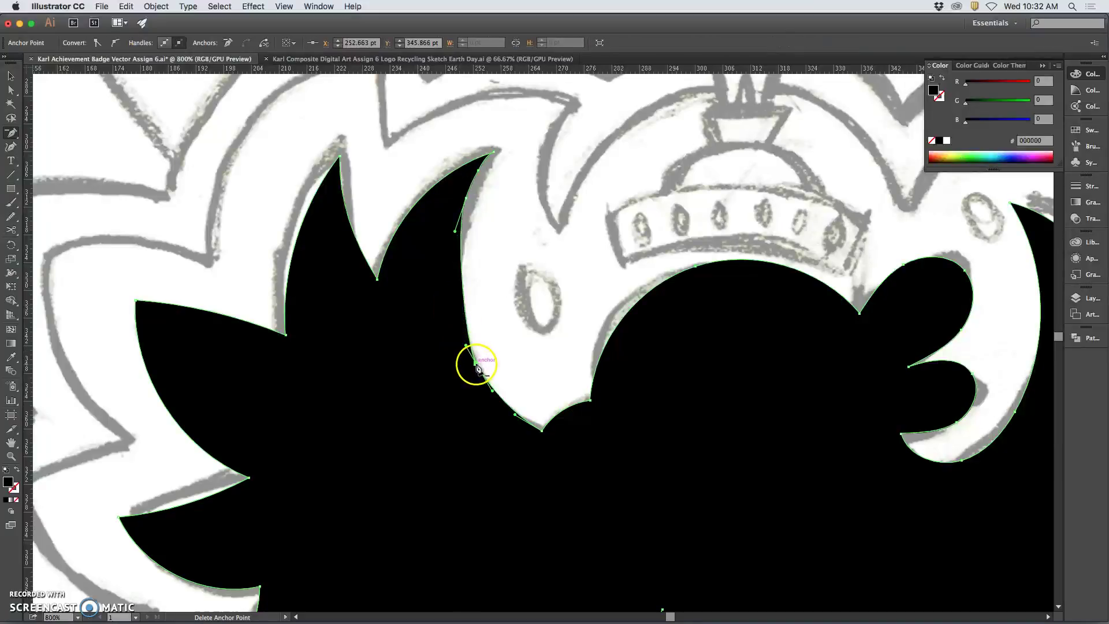
pyautogui.click(476, 365)
pyautogui.click(10, 90)
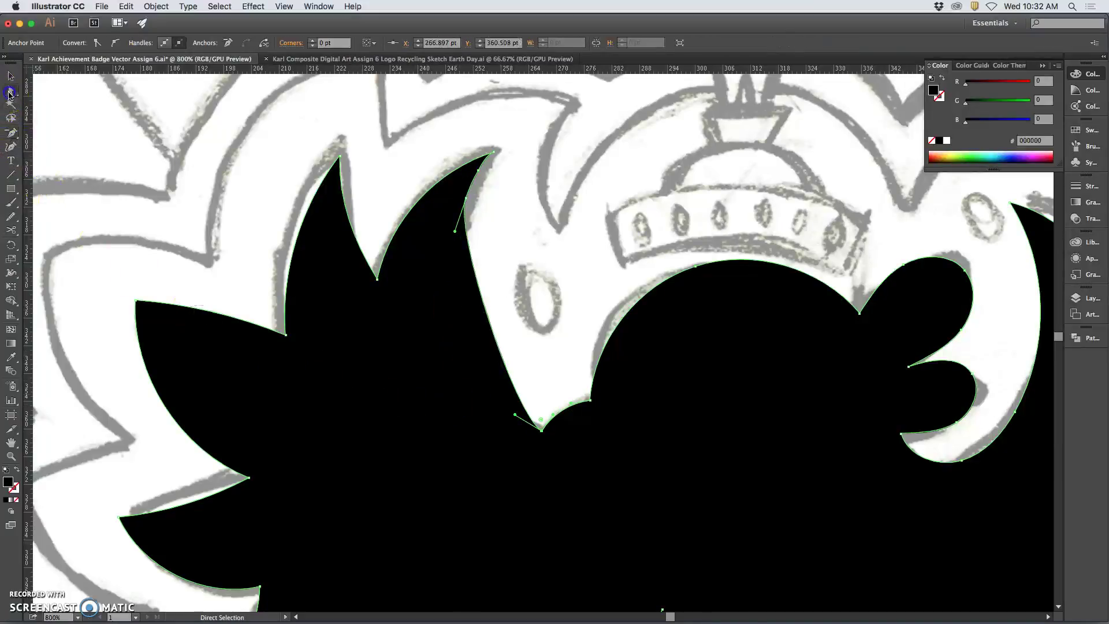
pyautogui.moveTo(504, 396); pyautogui.dragTo(430, 359)
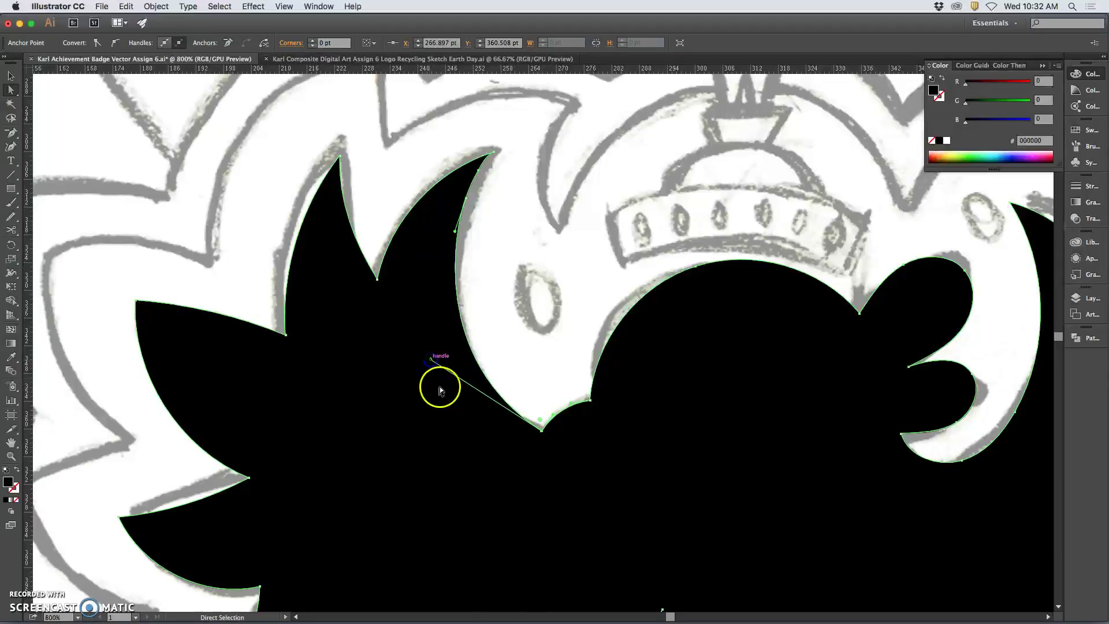
pyautogui.click(532, 315)
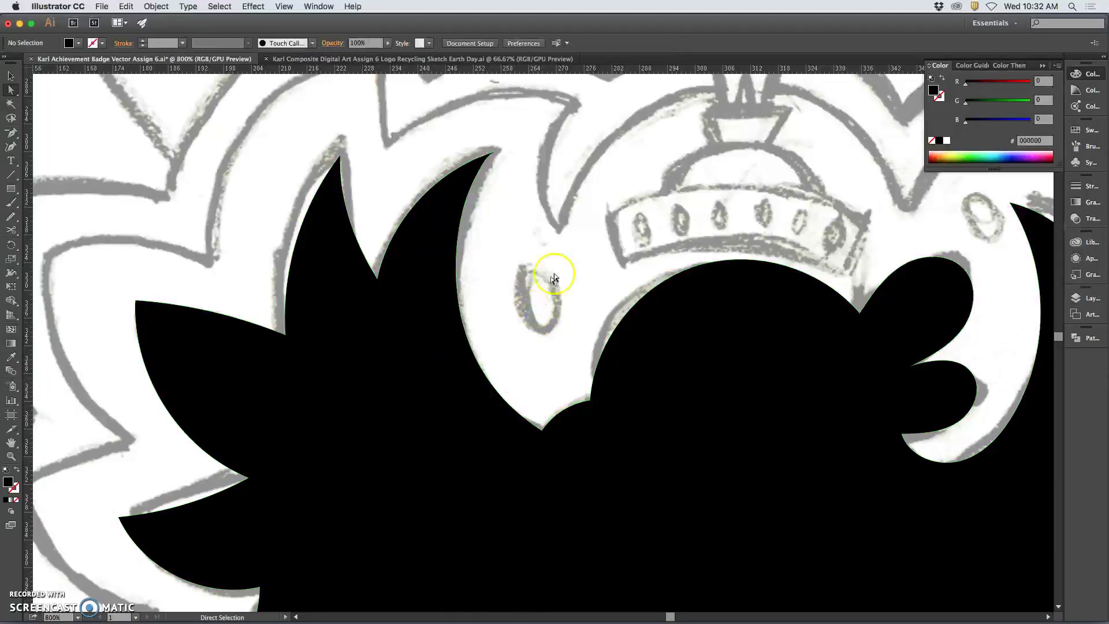
# Step: Switch back to the Pencil tool and reselect the black bird shape for editing around its feet
pyautogui.press('super+minus')
pyautogui.press('super+minus')
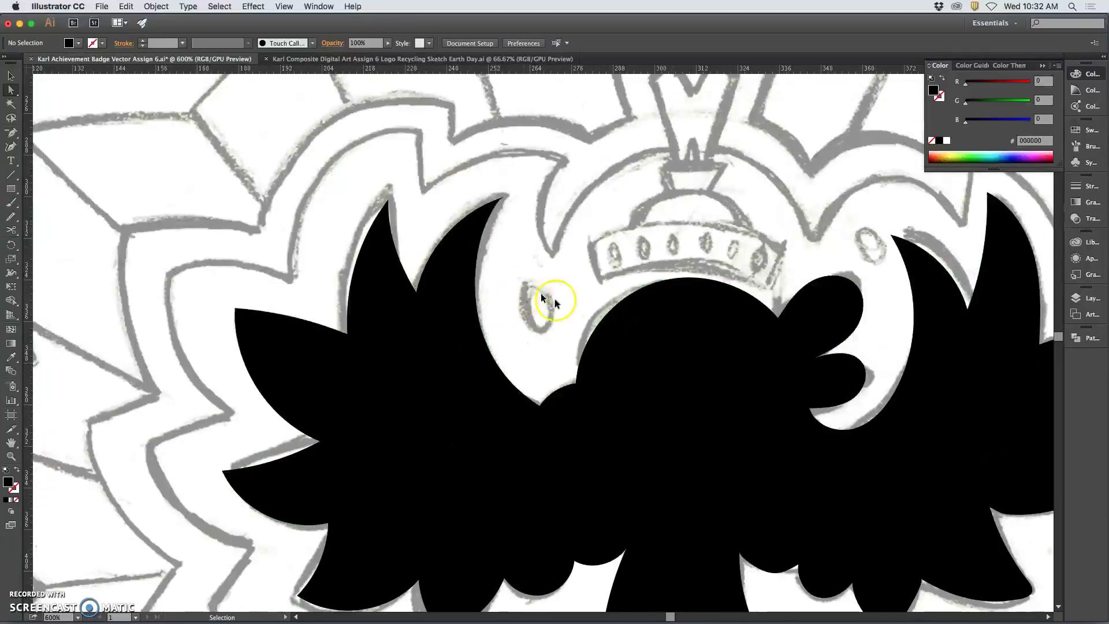
pyautogui.press('super+minus')
pyautogui.press('super+minus')
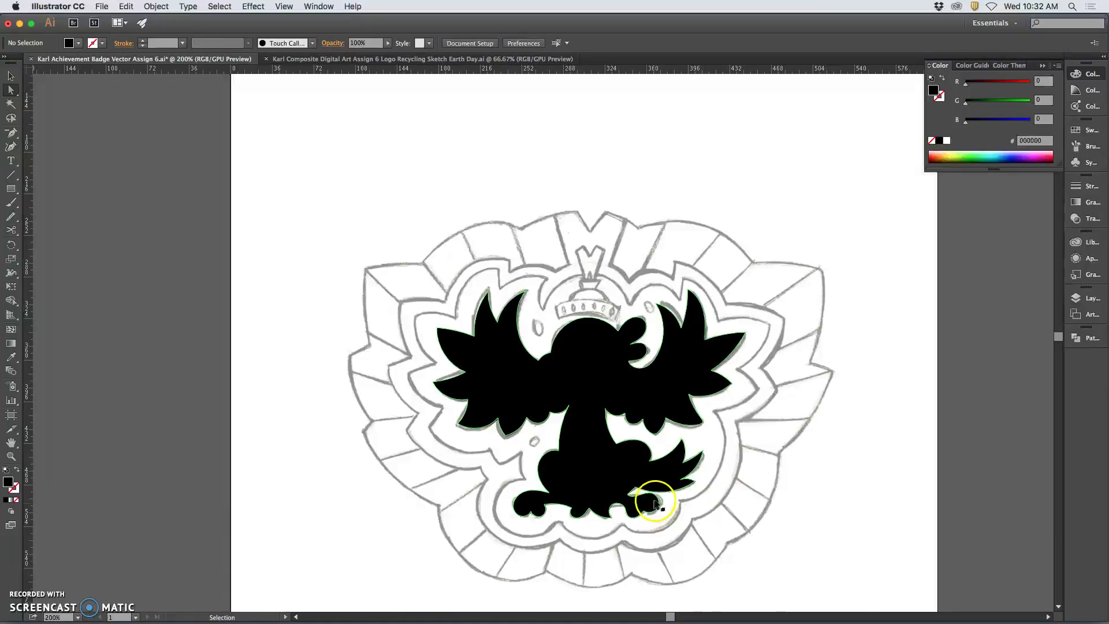
pyautogui.press('super+plus')
pyautogui.press('super+plus')
pyautogui.press('super+plus')
pyautogui.press('super+plus')
pyautogui.moveTo(639, 467); pyautogui.dragTo(458, 64)
pyautogui.moveTo(572, 451); pyautogui.dragTo(522, 308)
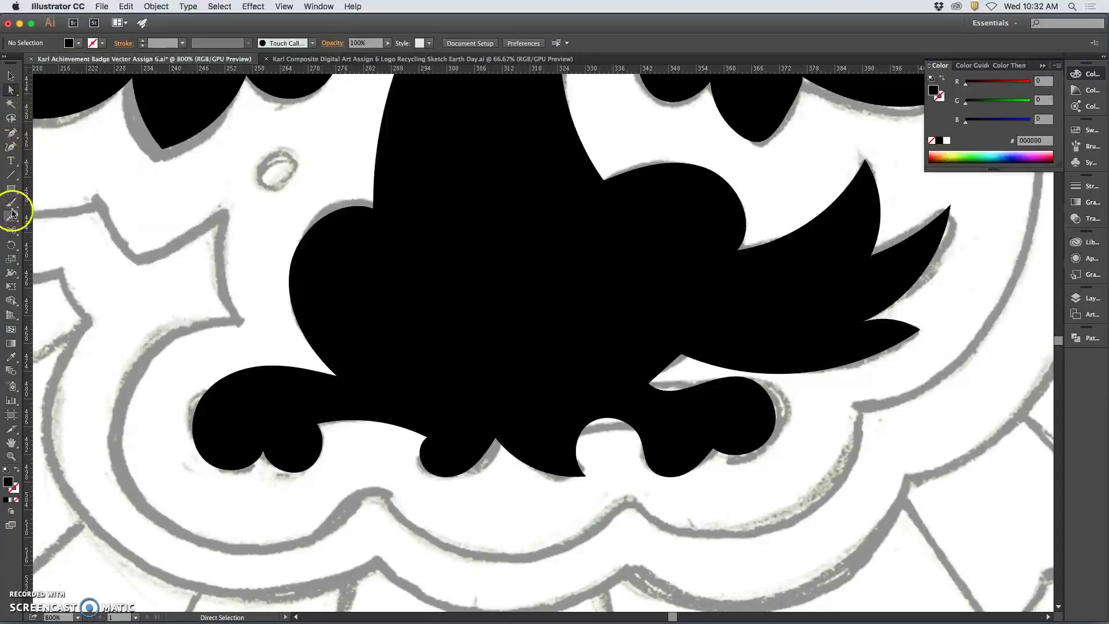
pyautogui.moveTo(12, 217); pyautogui.dragTo(40, 227)
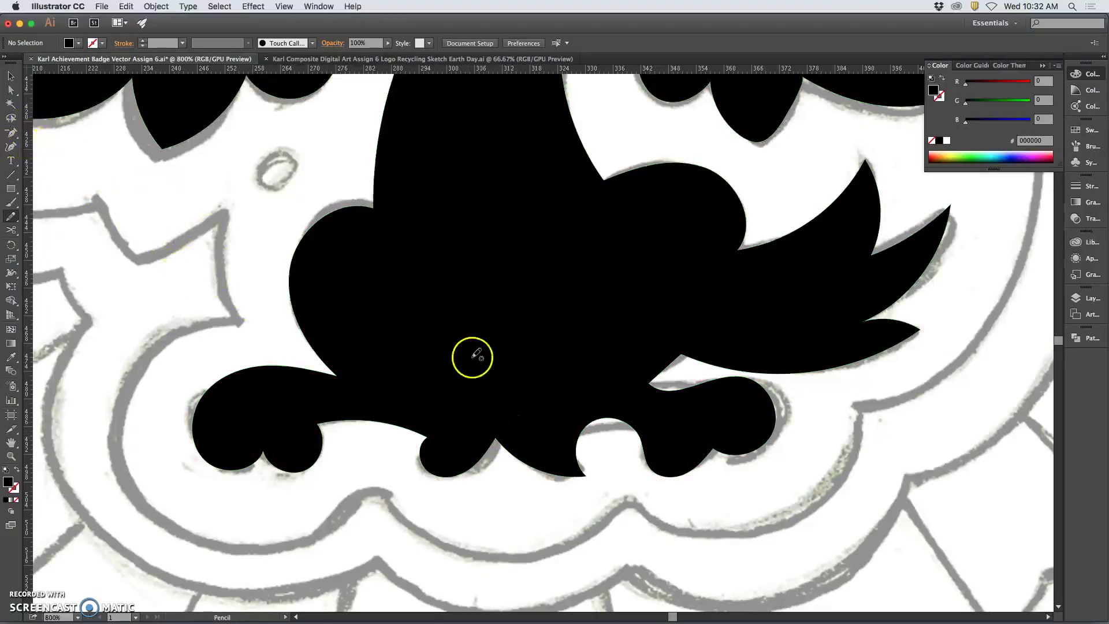
pyautogui.keyDown('super'); pyautogui.click(494, 327); pyautogui.keyUp('super')
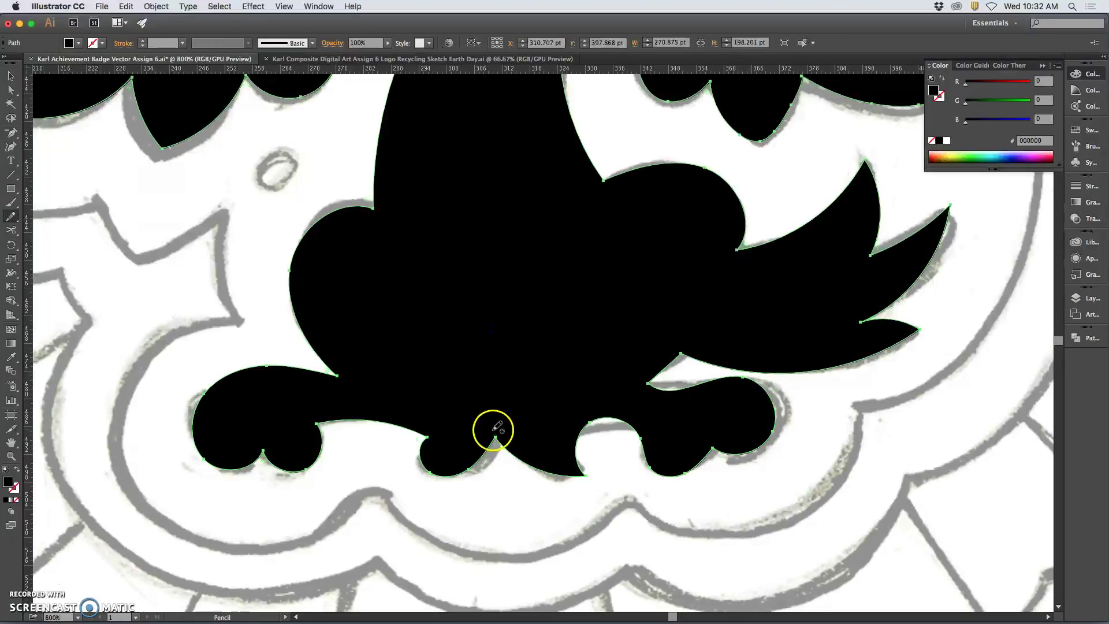